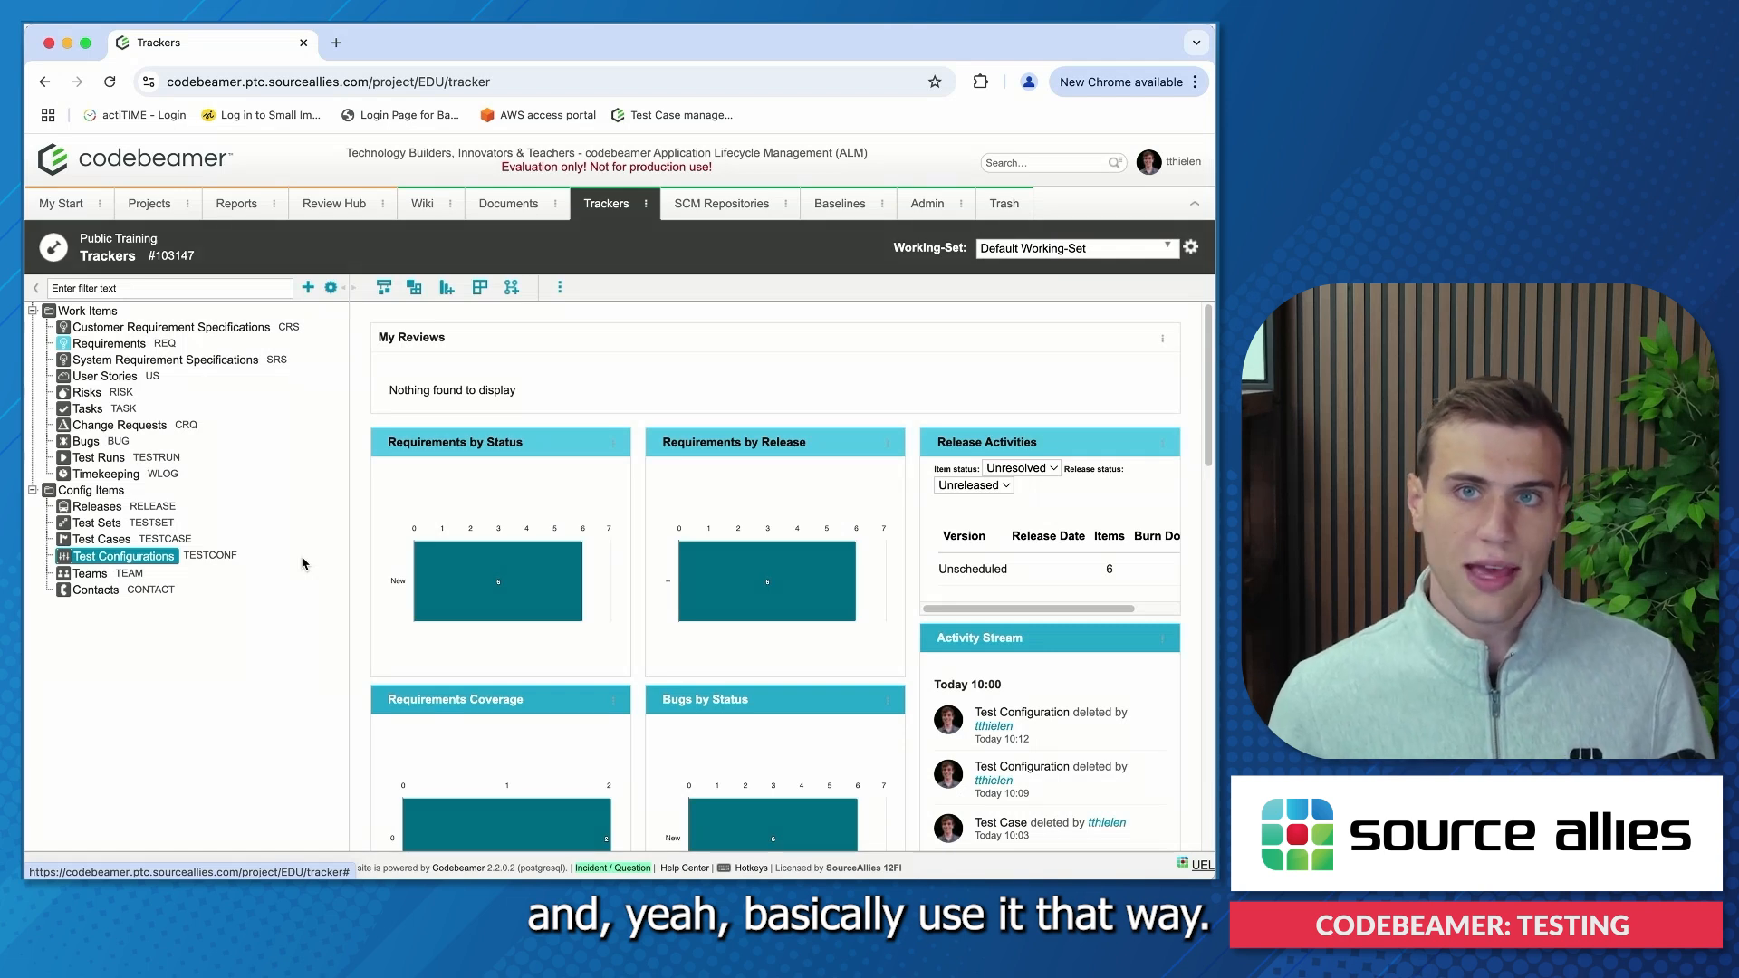
# Create and save an item named "Test Configuration" in the Test Configurations tracker
pyautogui.click(102, 458)
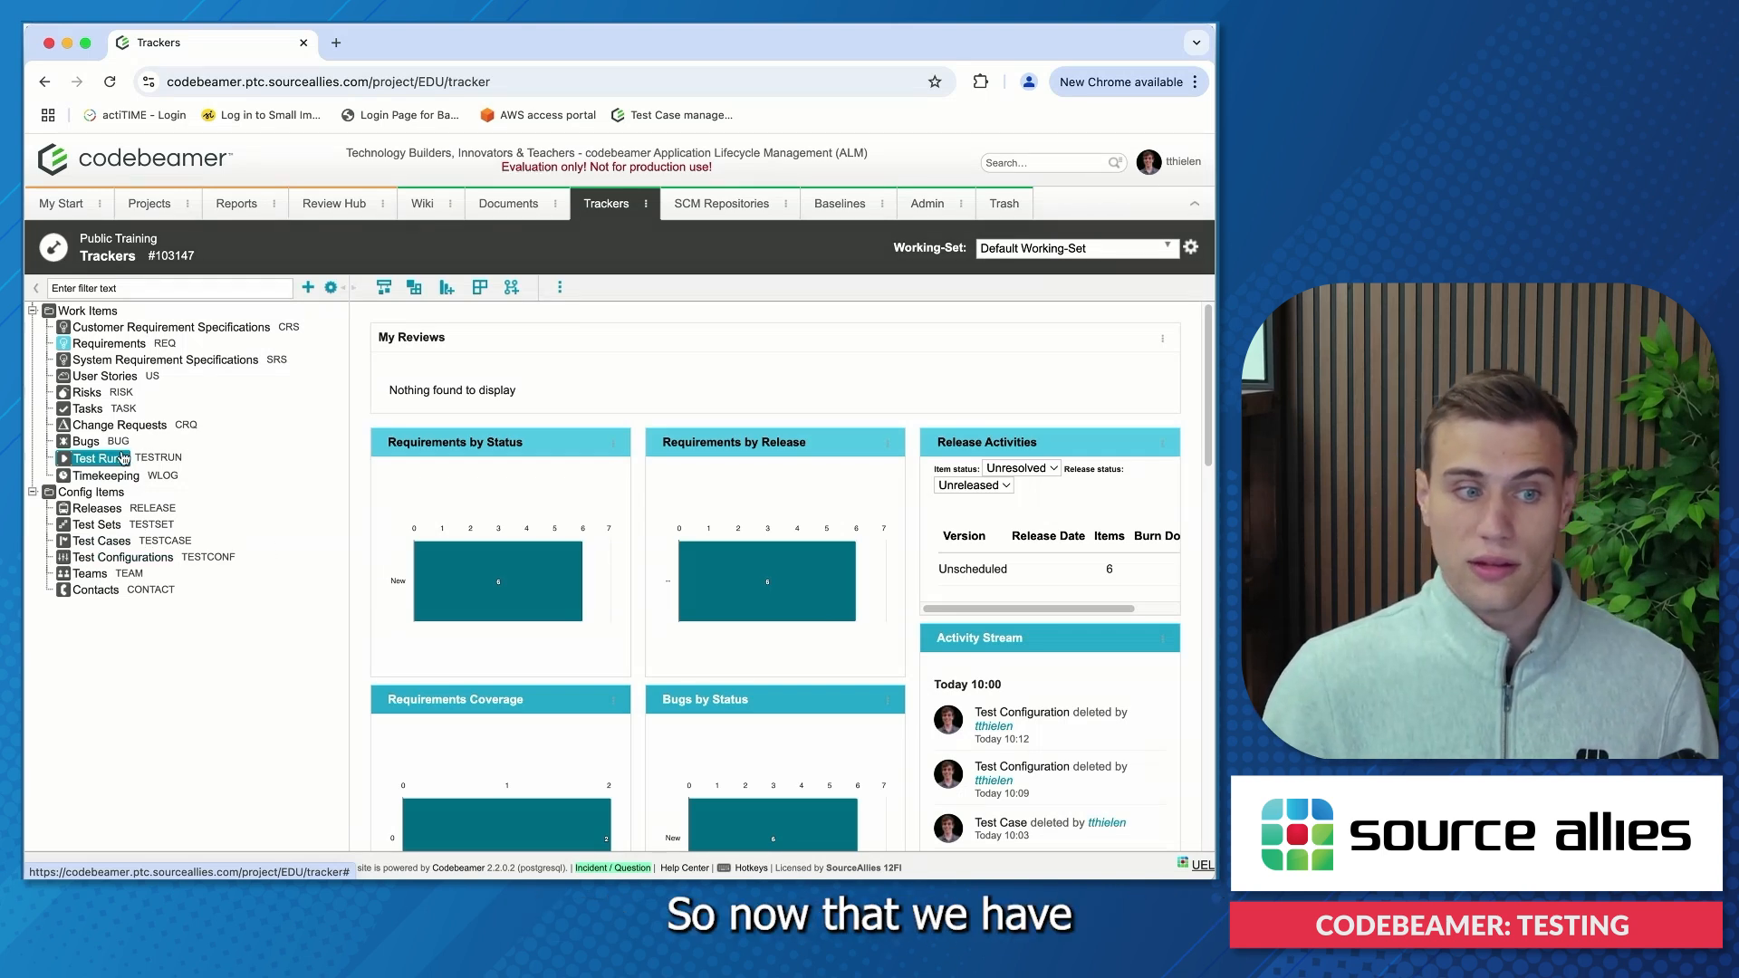
pyautogui.click(156, 559)
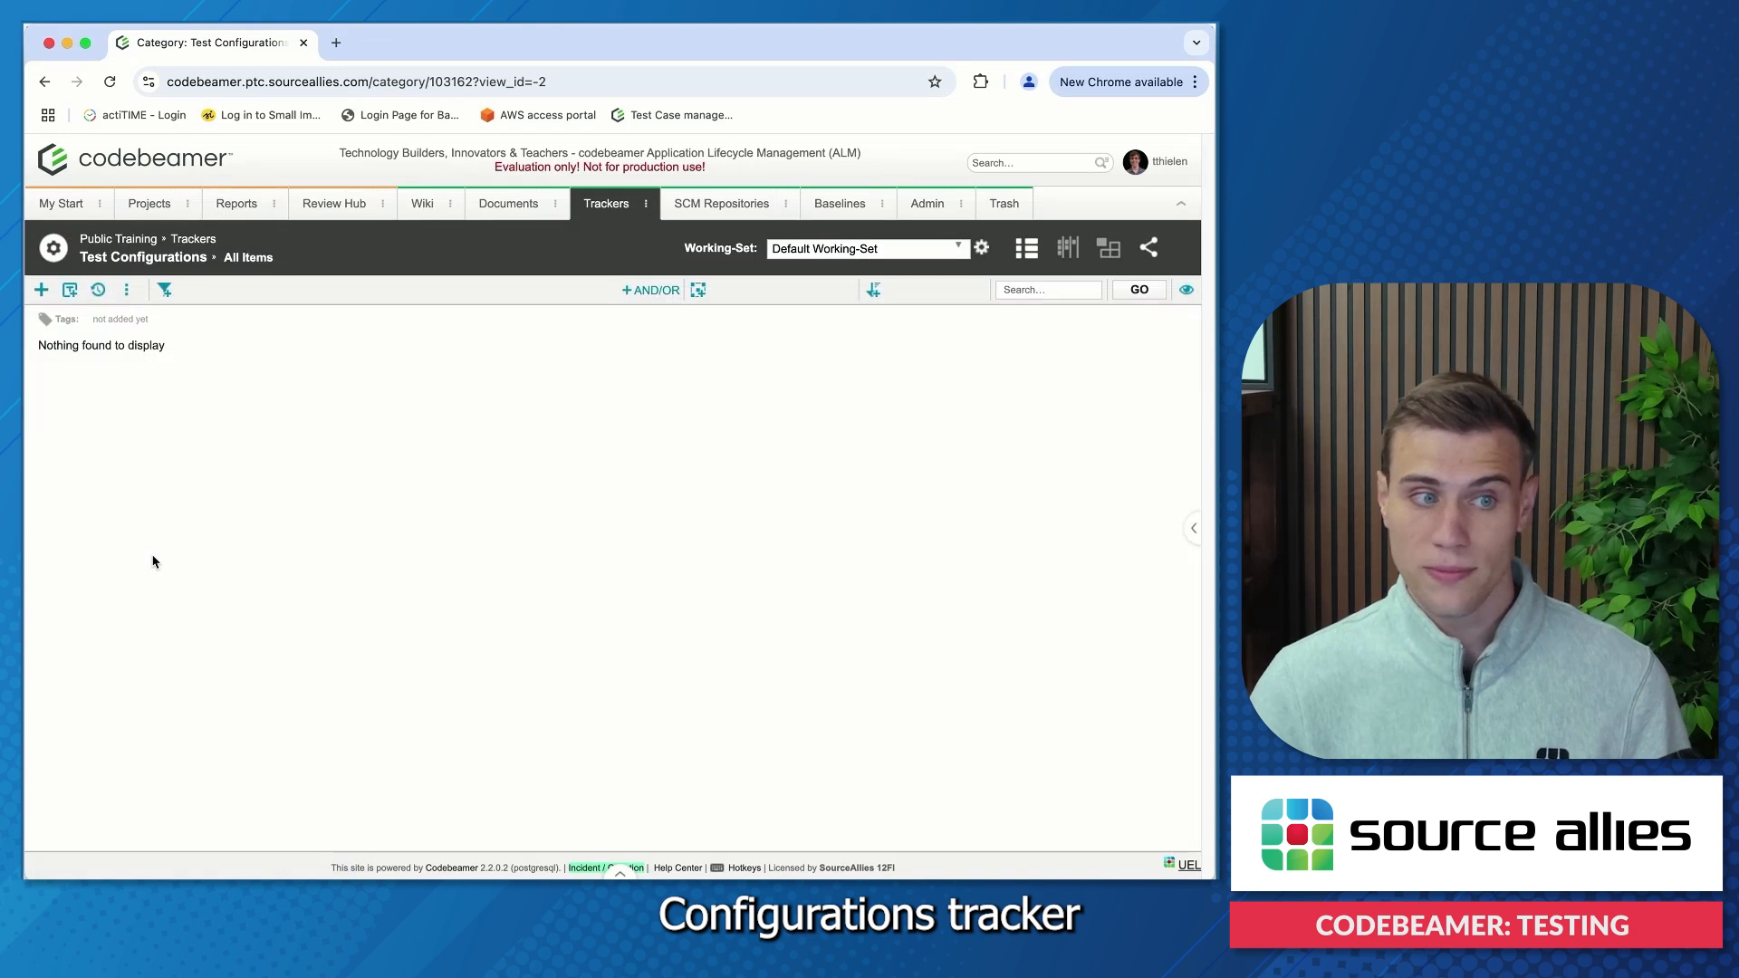
pyautogui.click(41, 290)
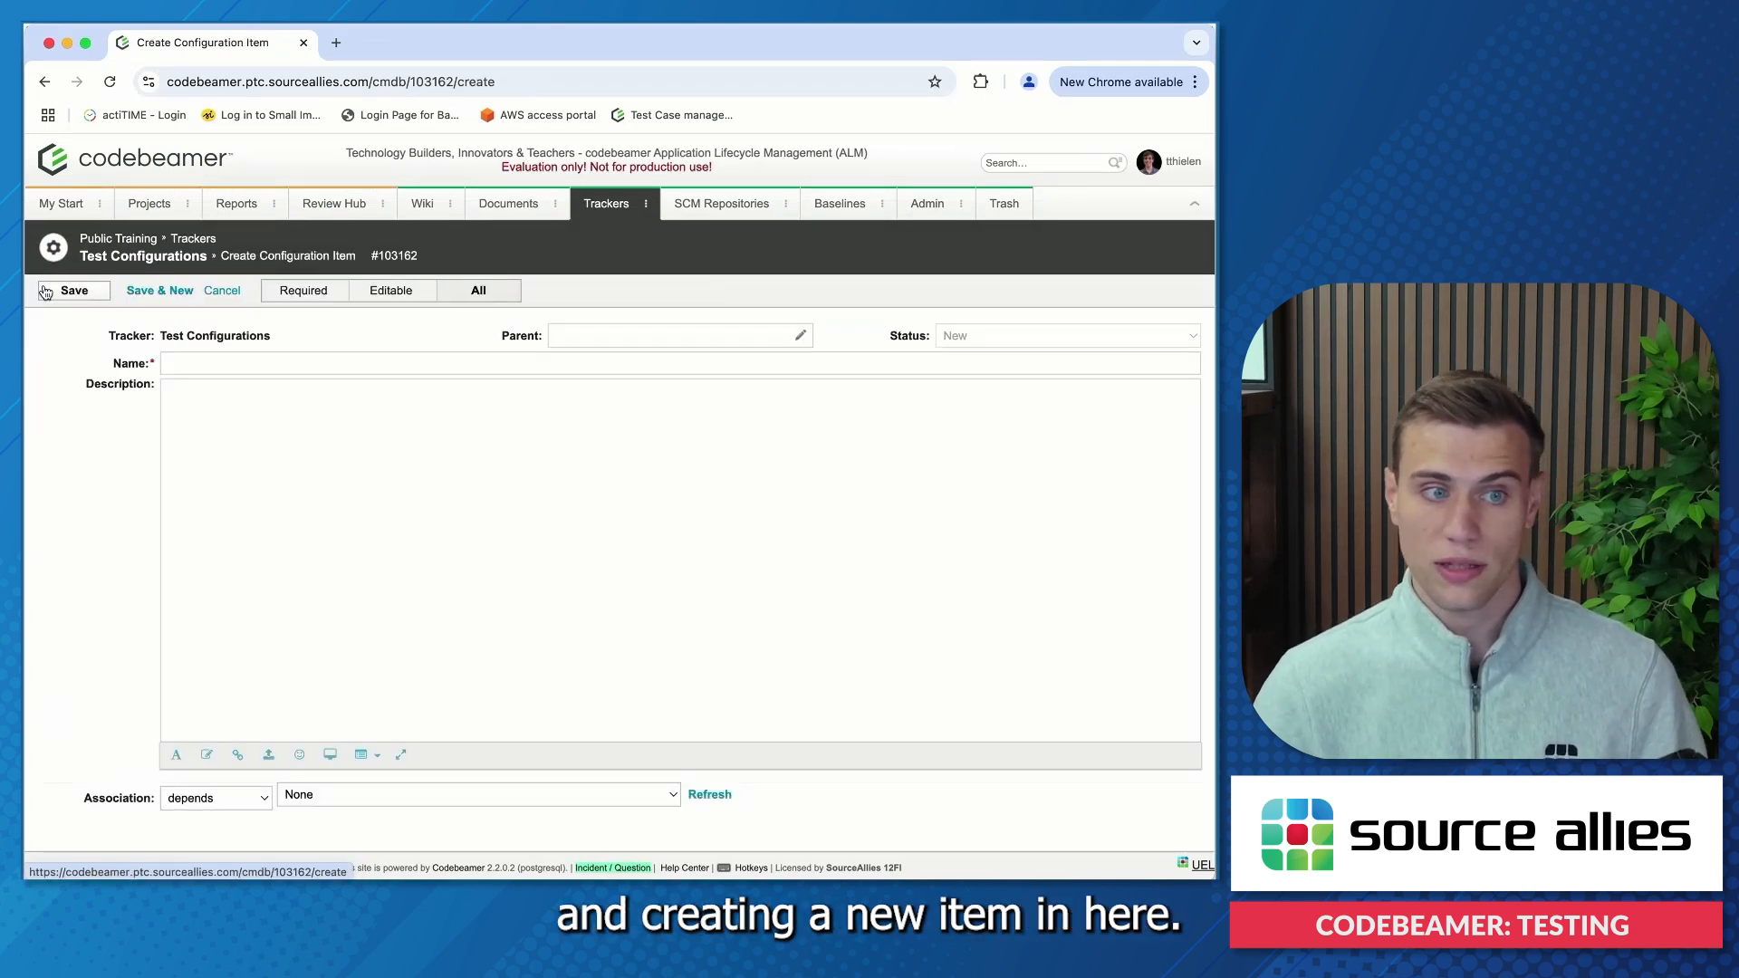
pyautogui.click(450, 361)
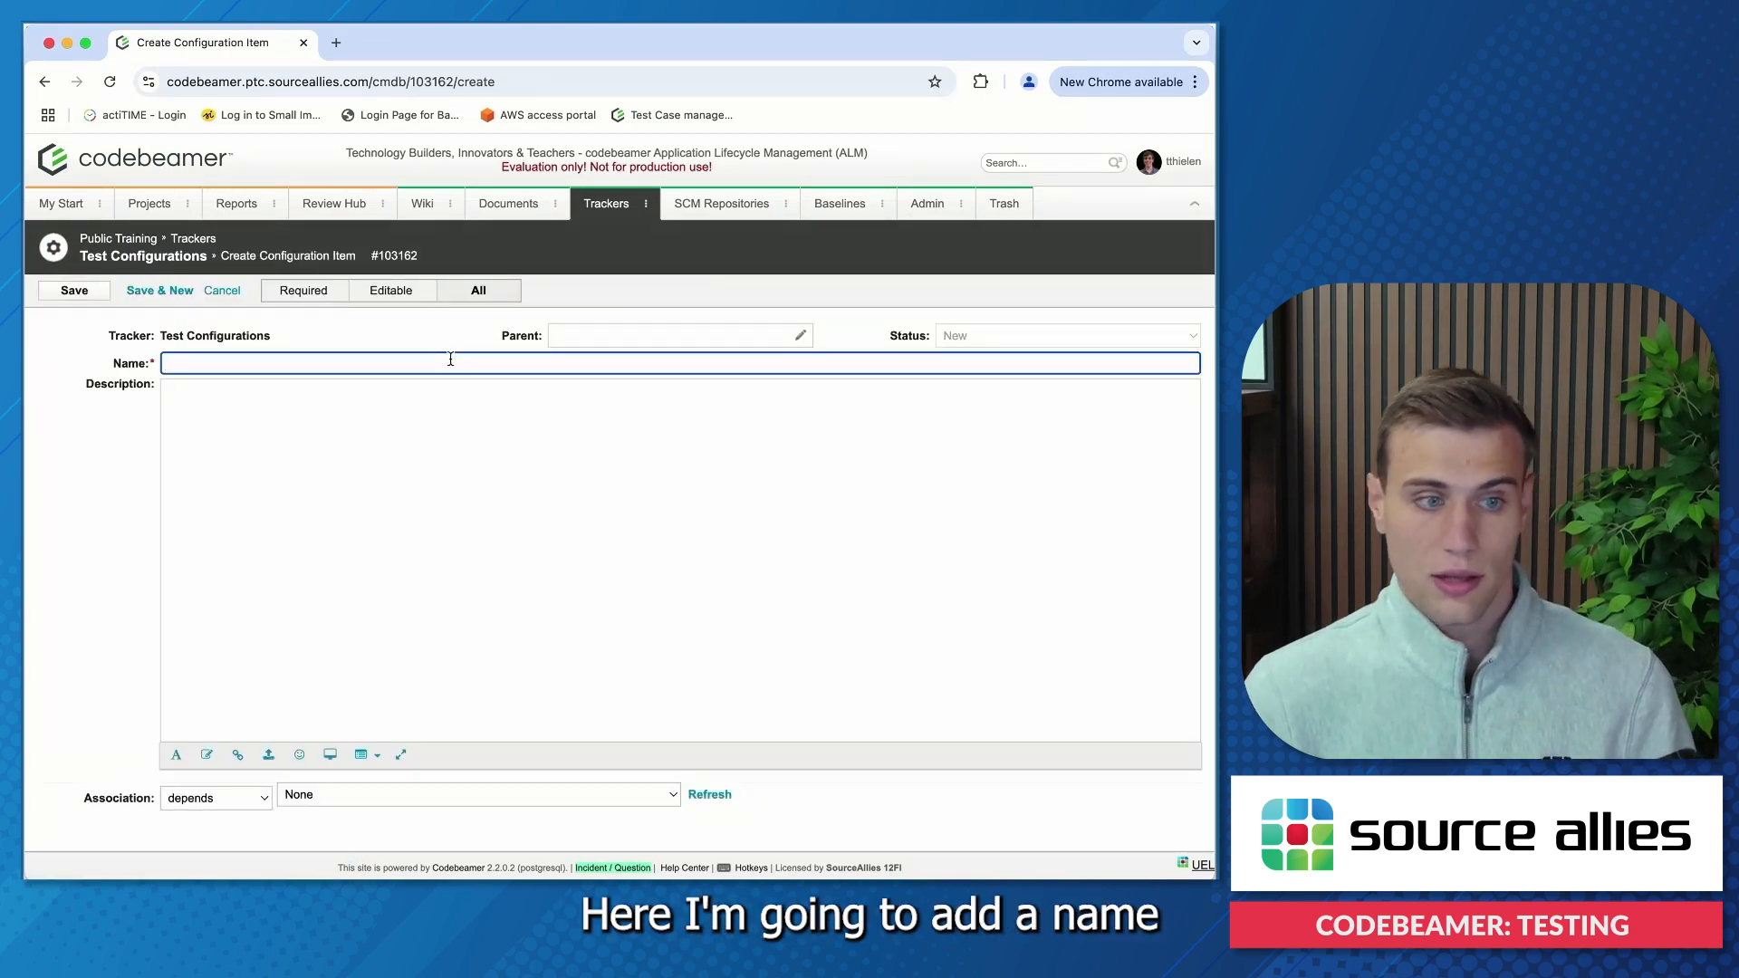
pyautogui.write('Test Con')
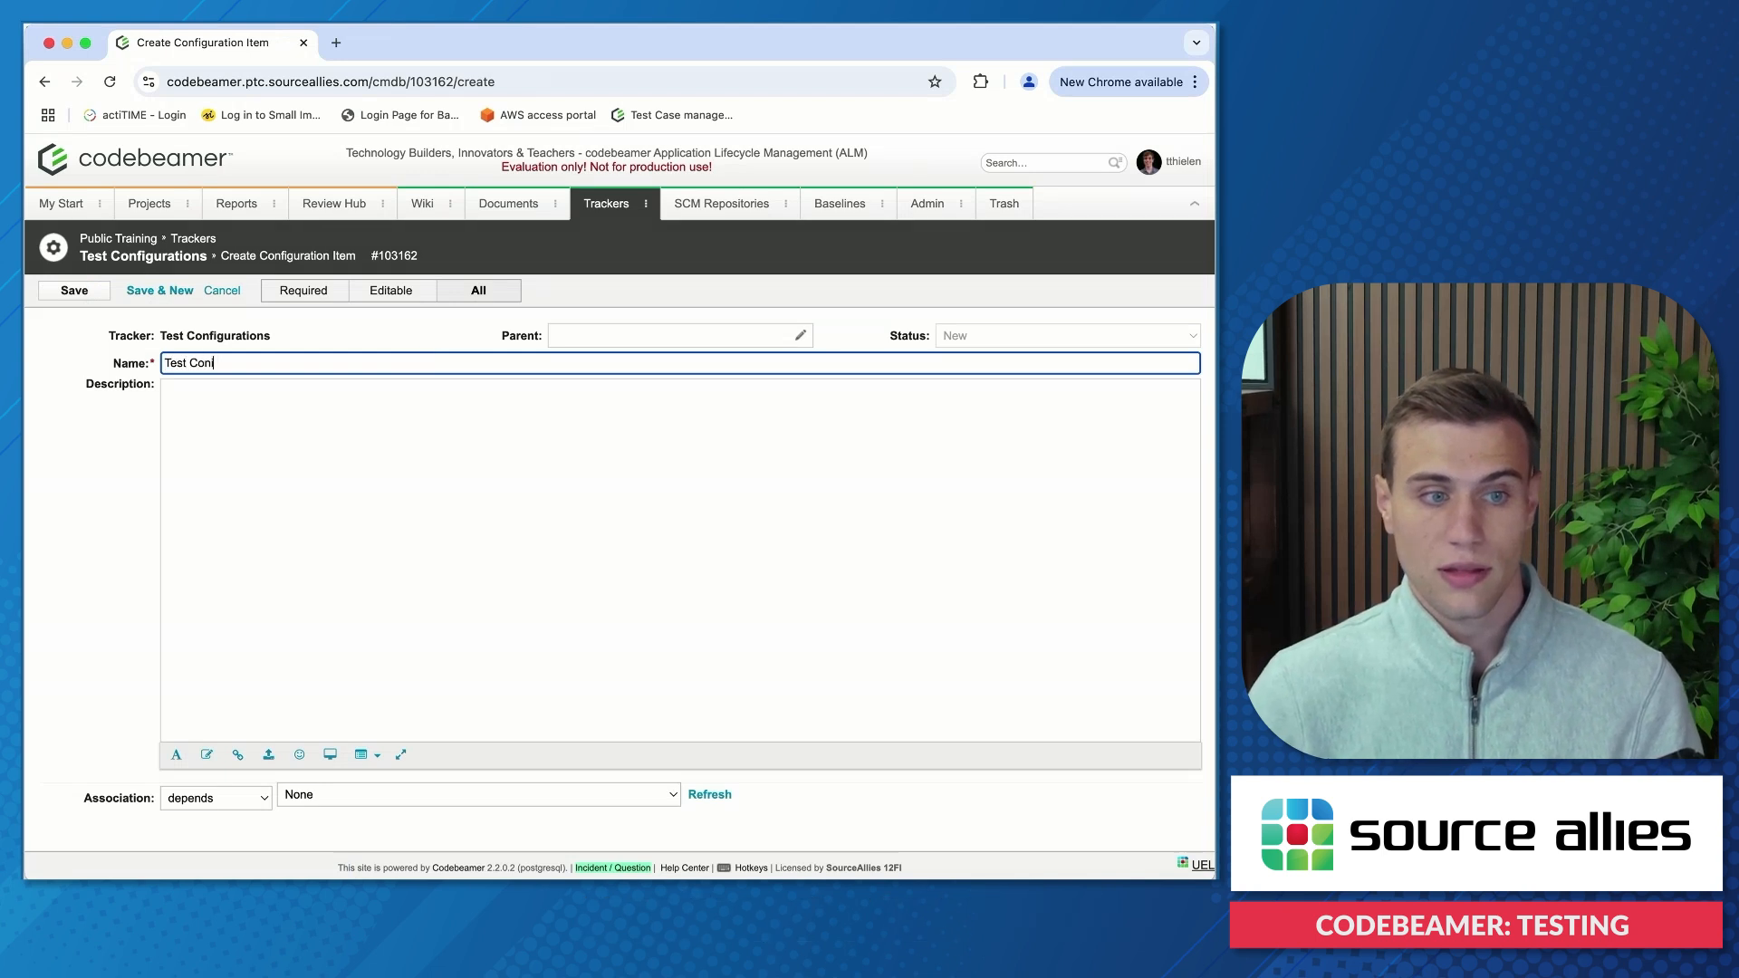
pyautogui.write('figuration')
pyautogui.click(422, 505)
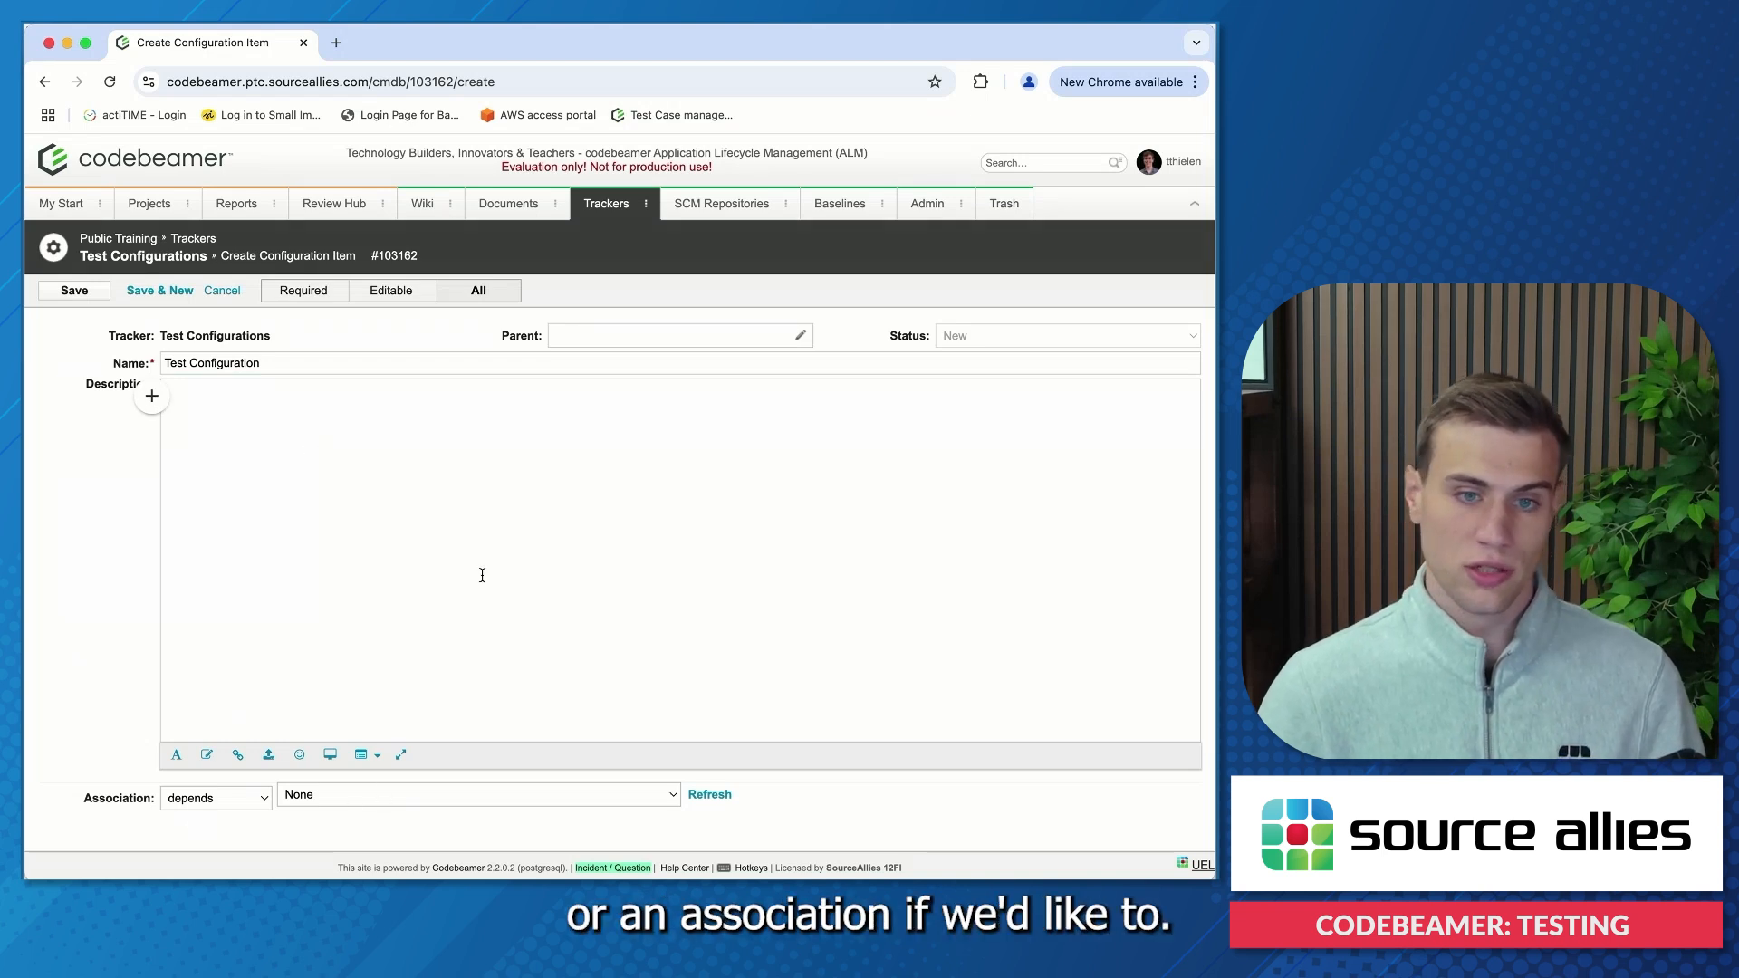
pyautogui.click(91, 291)
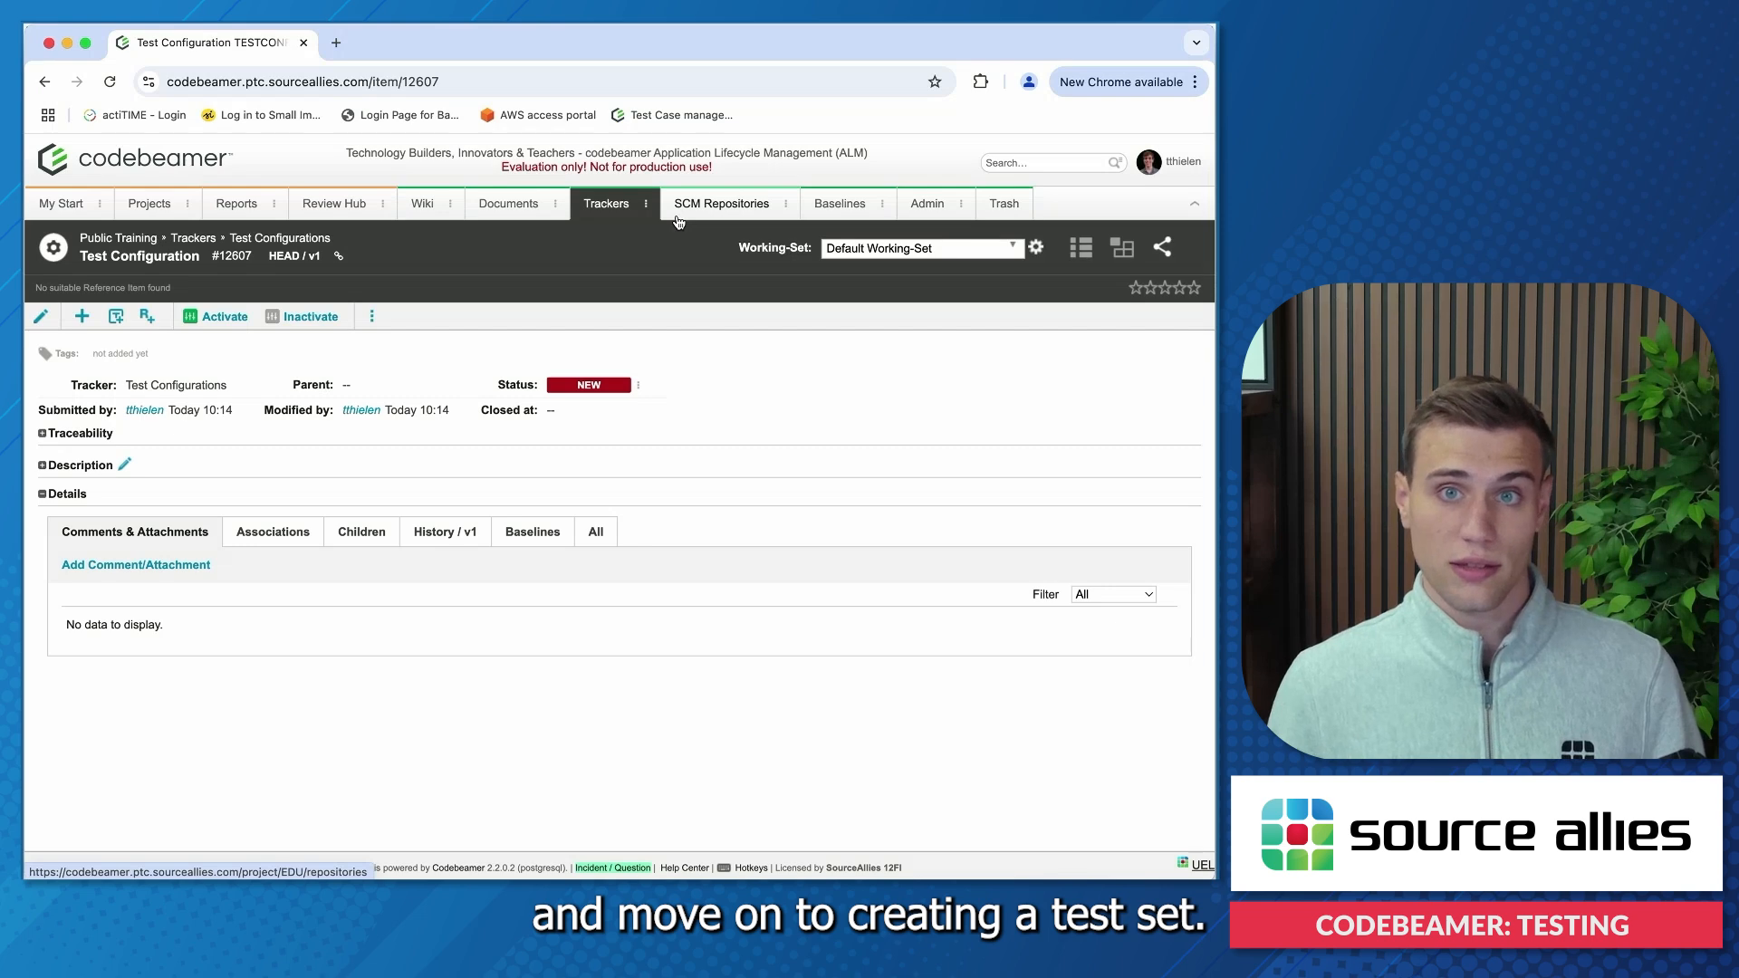
# Start a new item in the Test Sets tracker
pyautogui.click(647, 213)
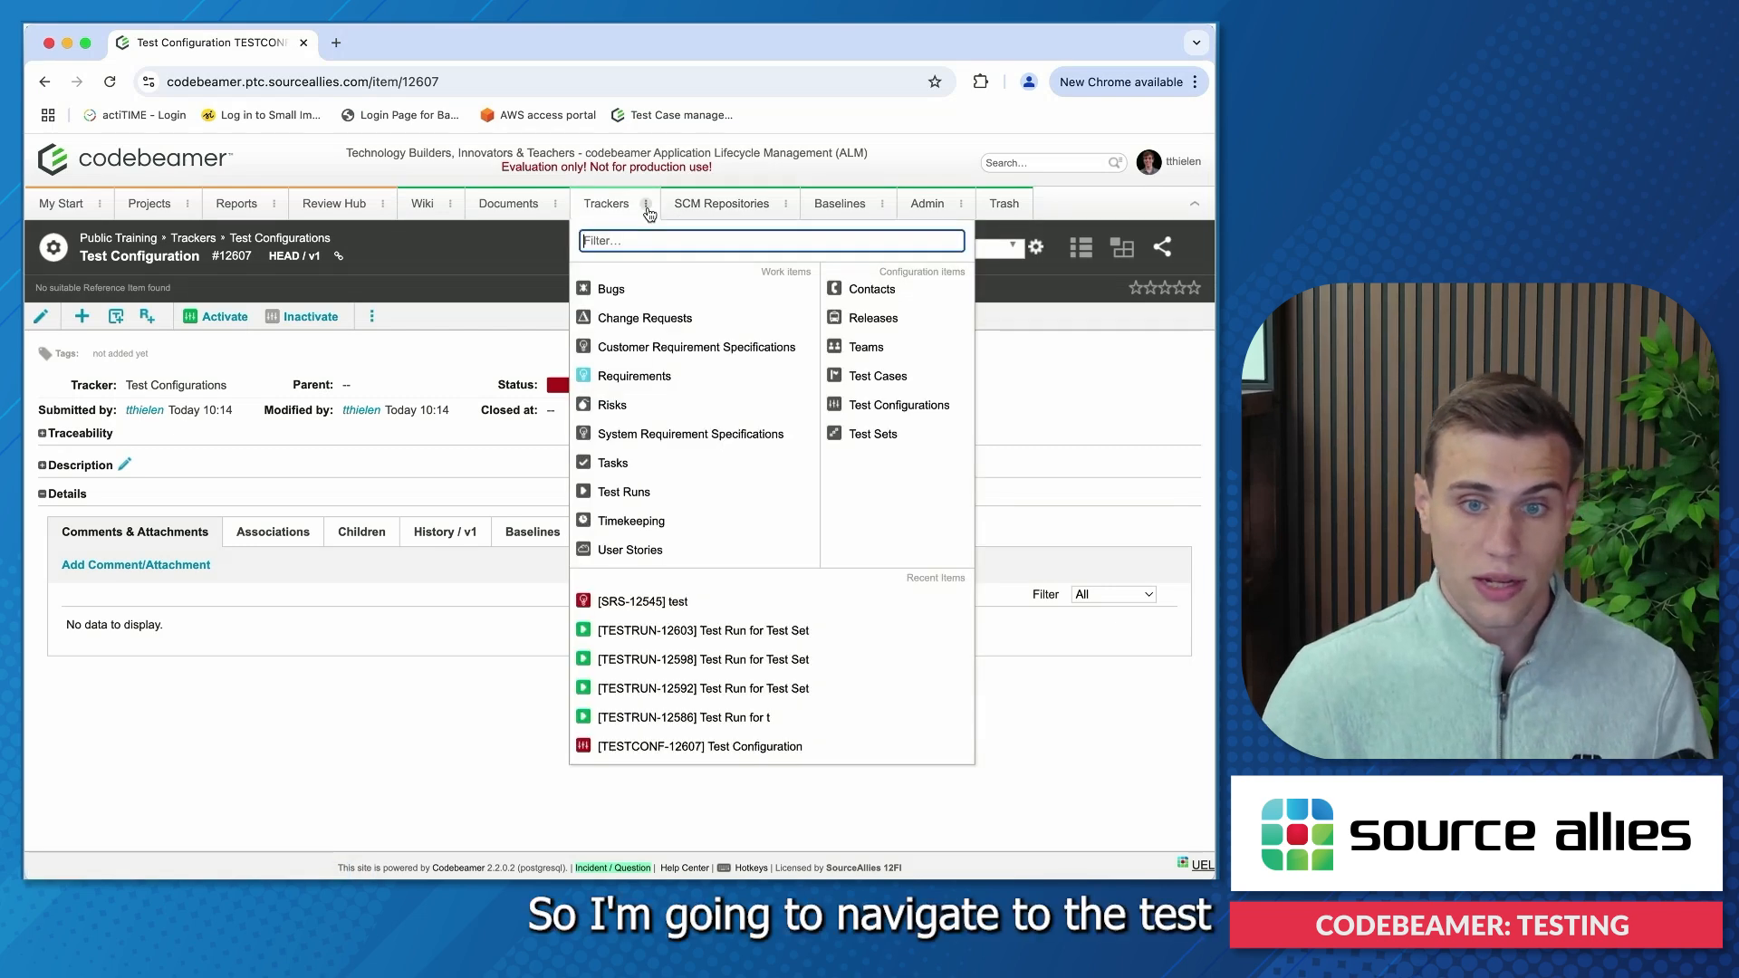
pyautogui.click(873, 434)
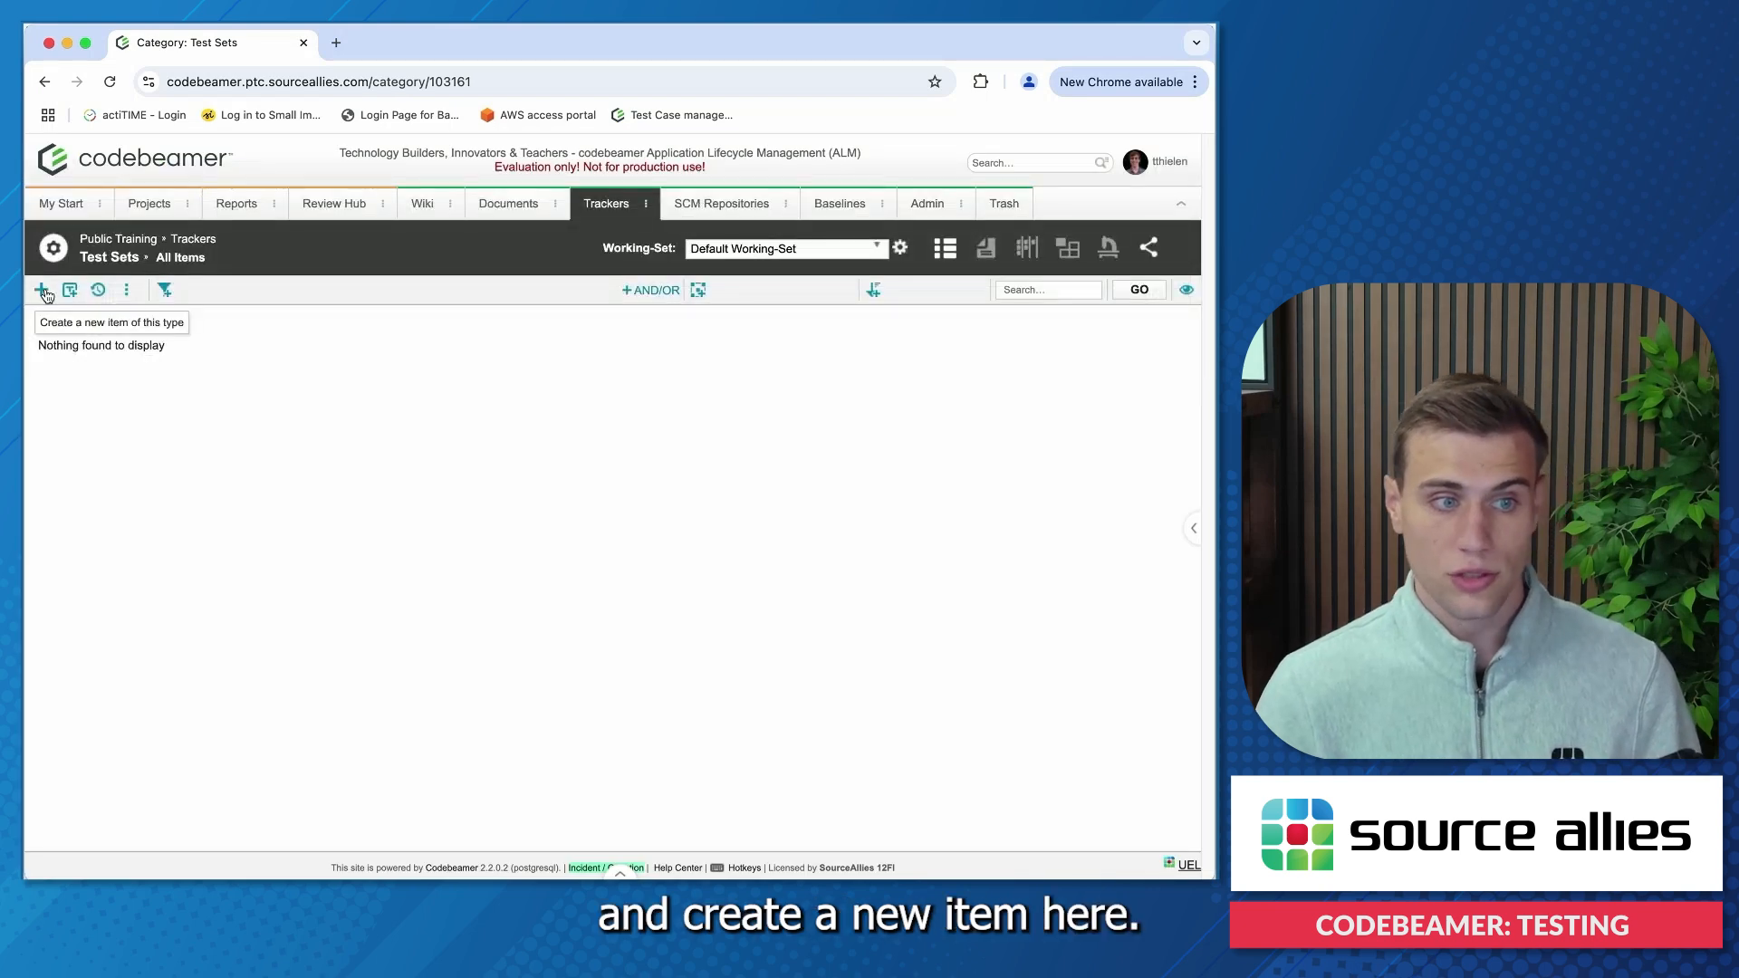
pyautogui.click(43, 292)
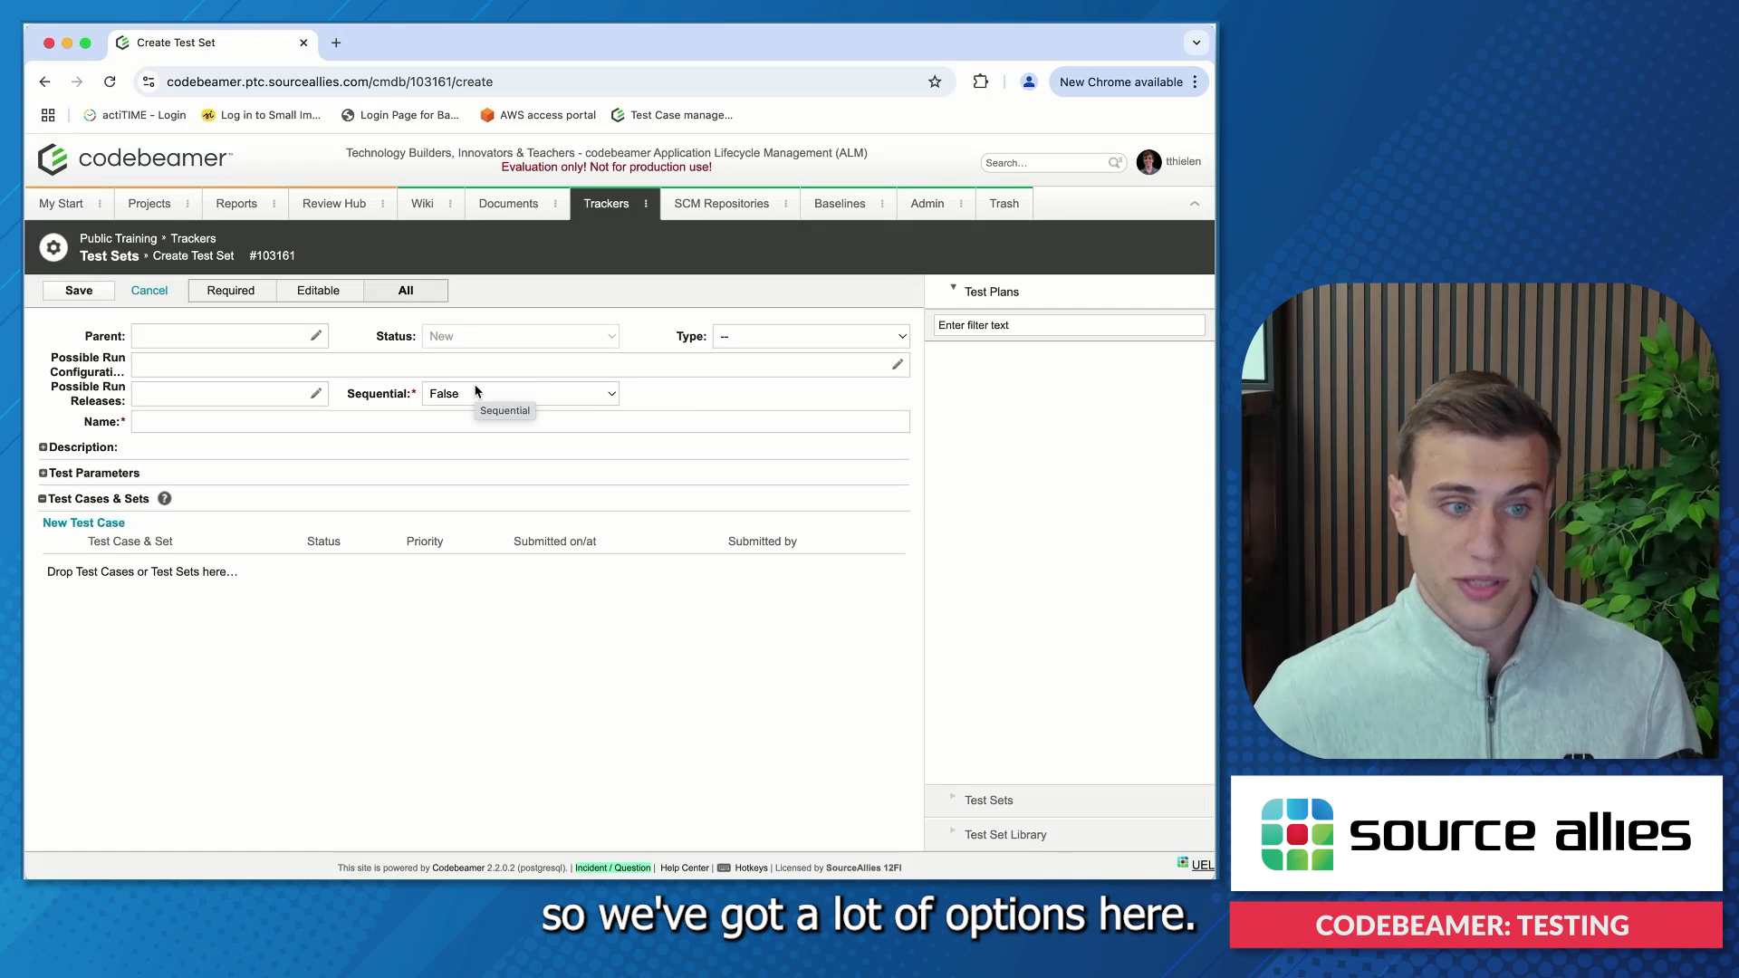
# Add Test Configuration to the test set's possible run configurations and check which run releases can be chosen
pyautogui.click(179, 366)
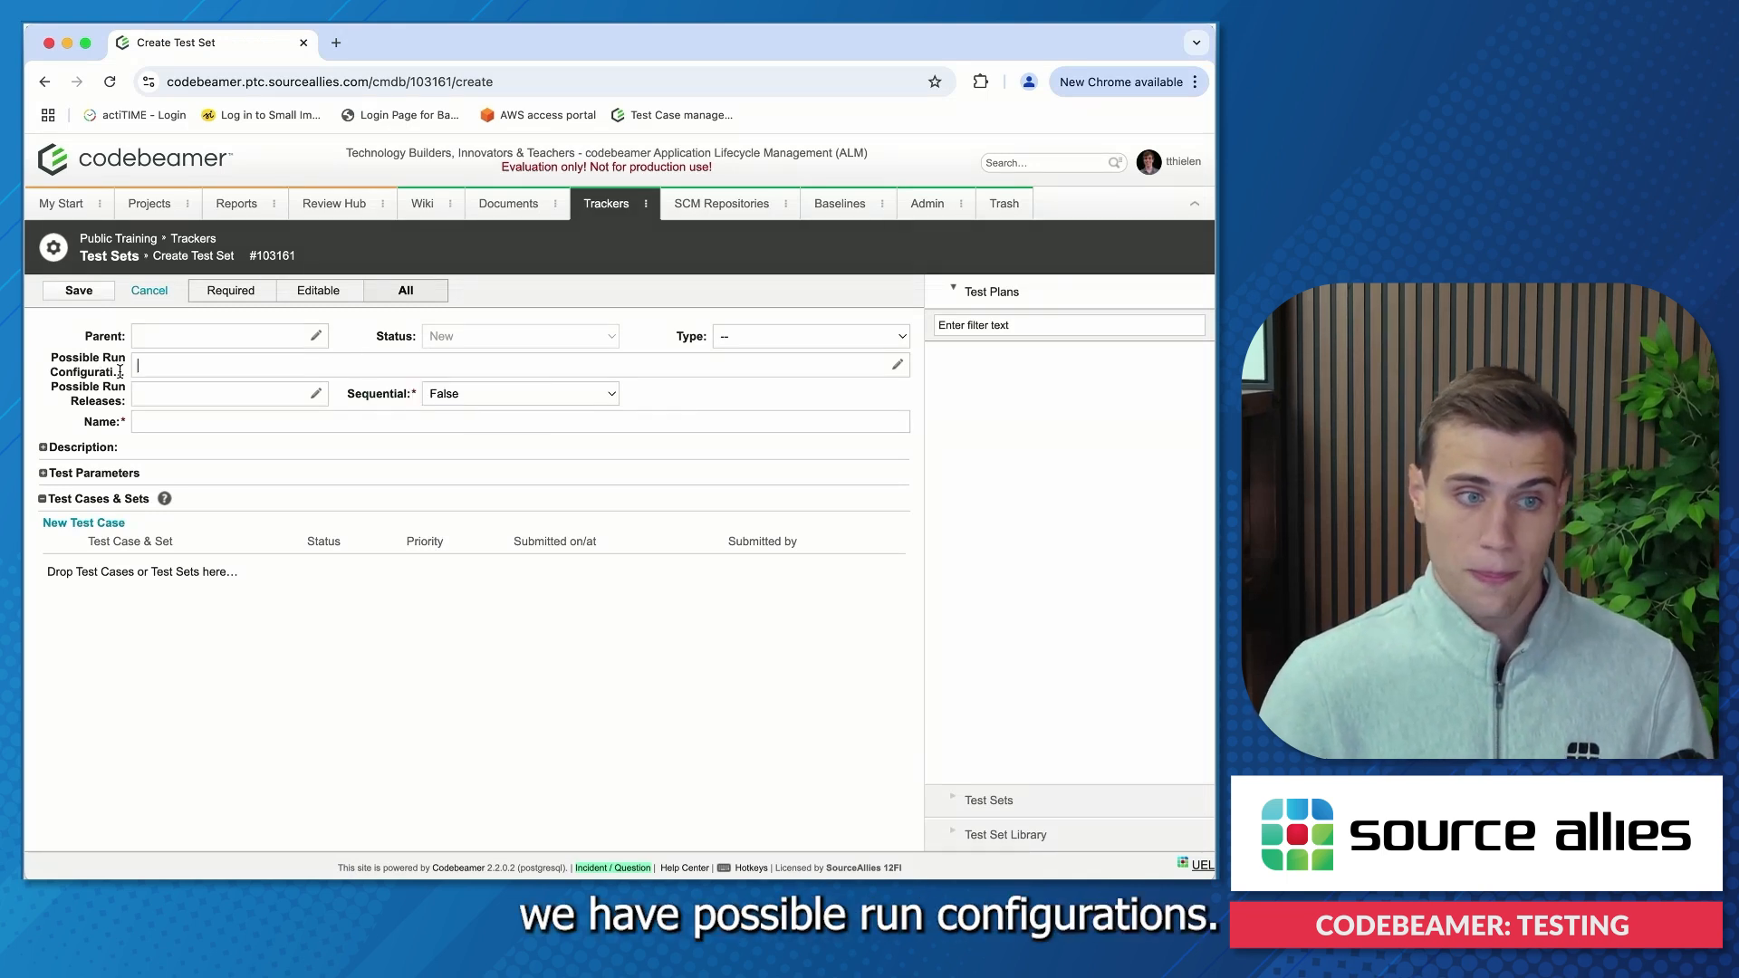
pyautogui.click(895, 365)
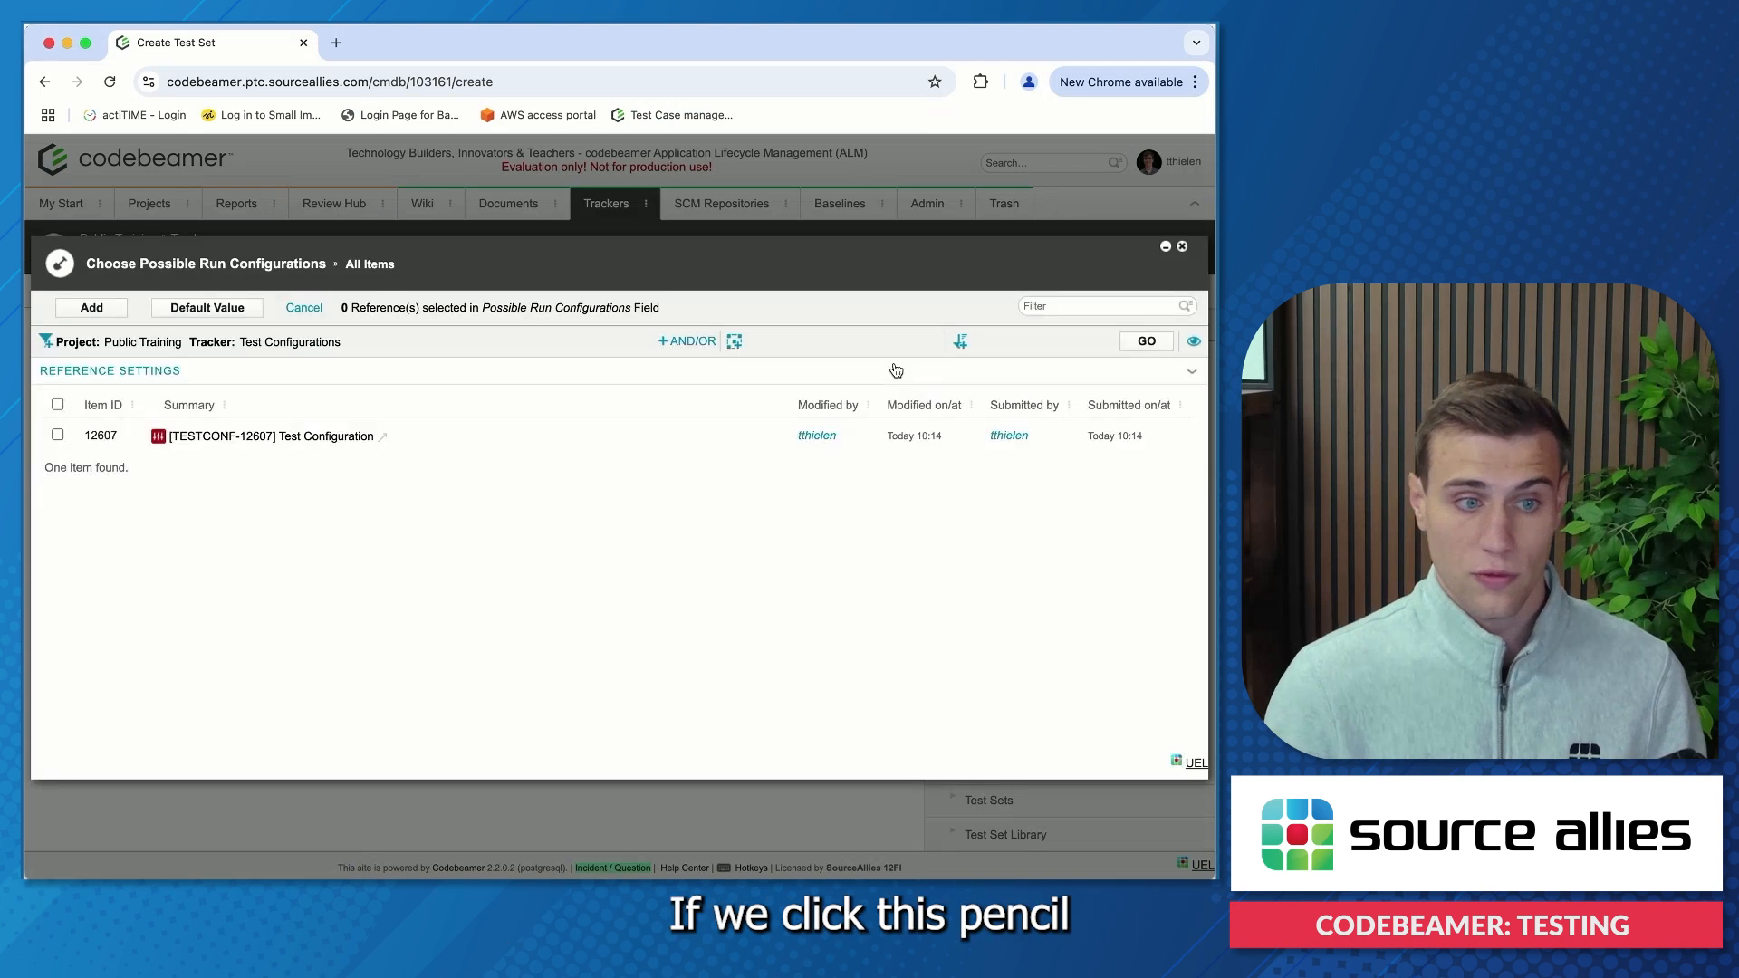
pyautogui.click(58, 434)
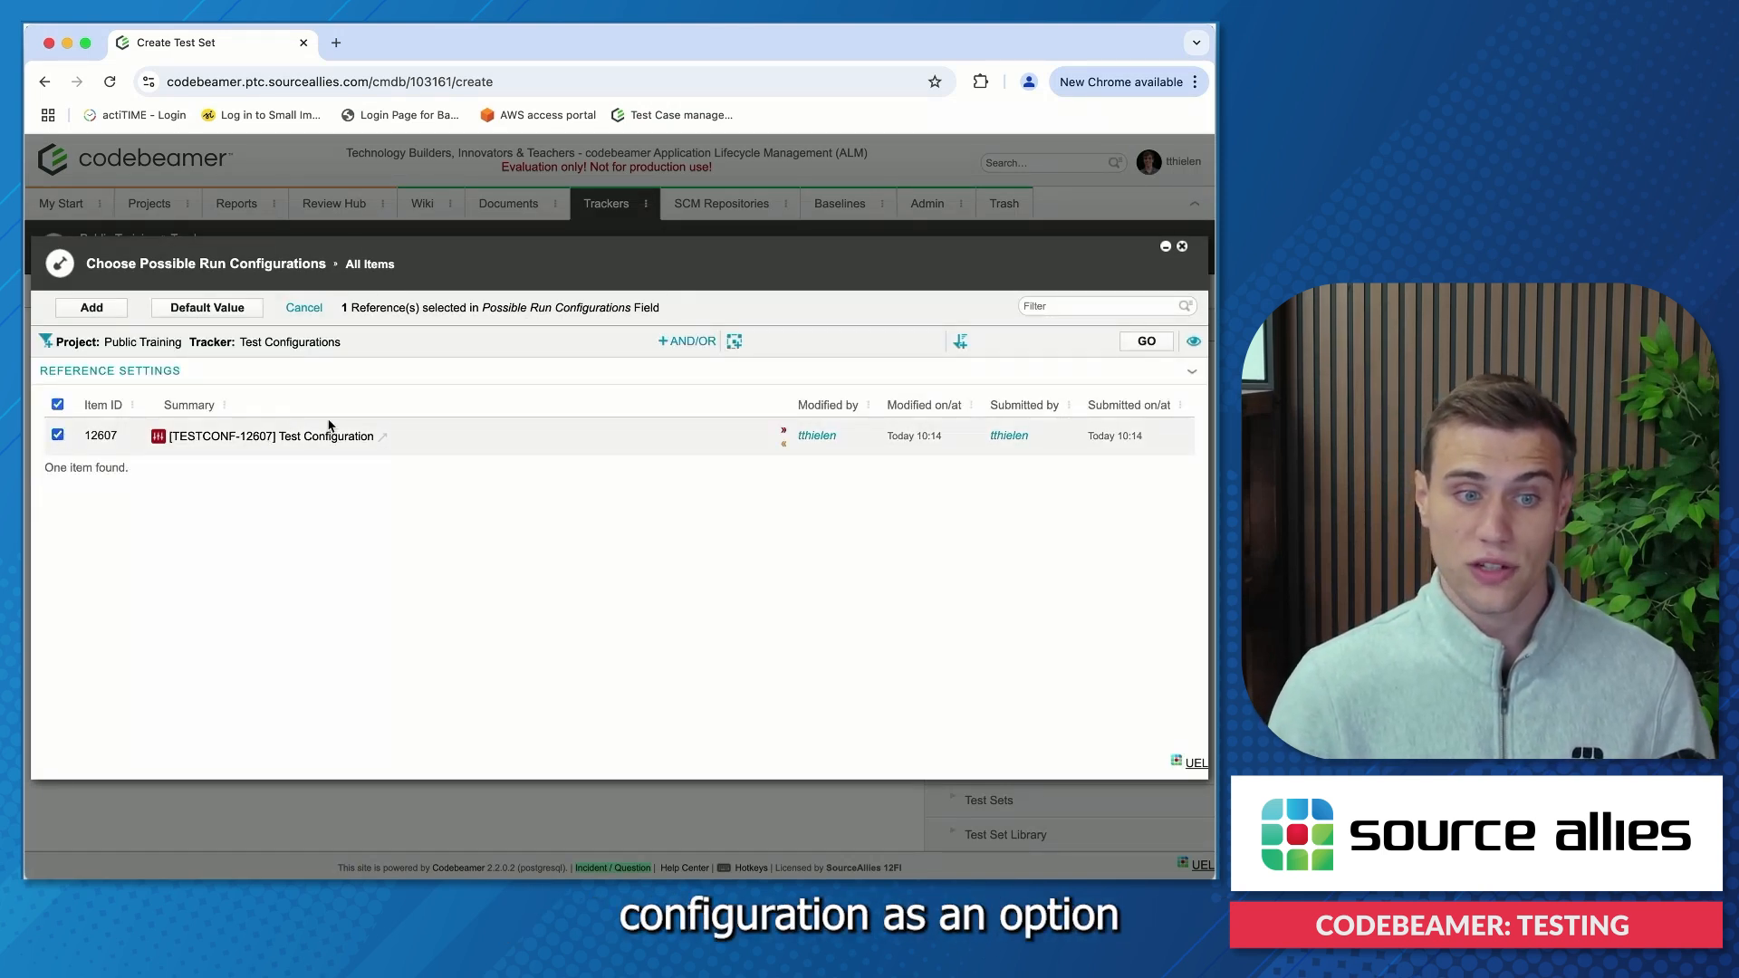
pyautogui.click(110, 314)
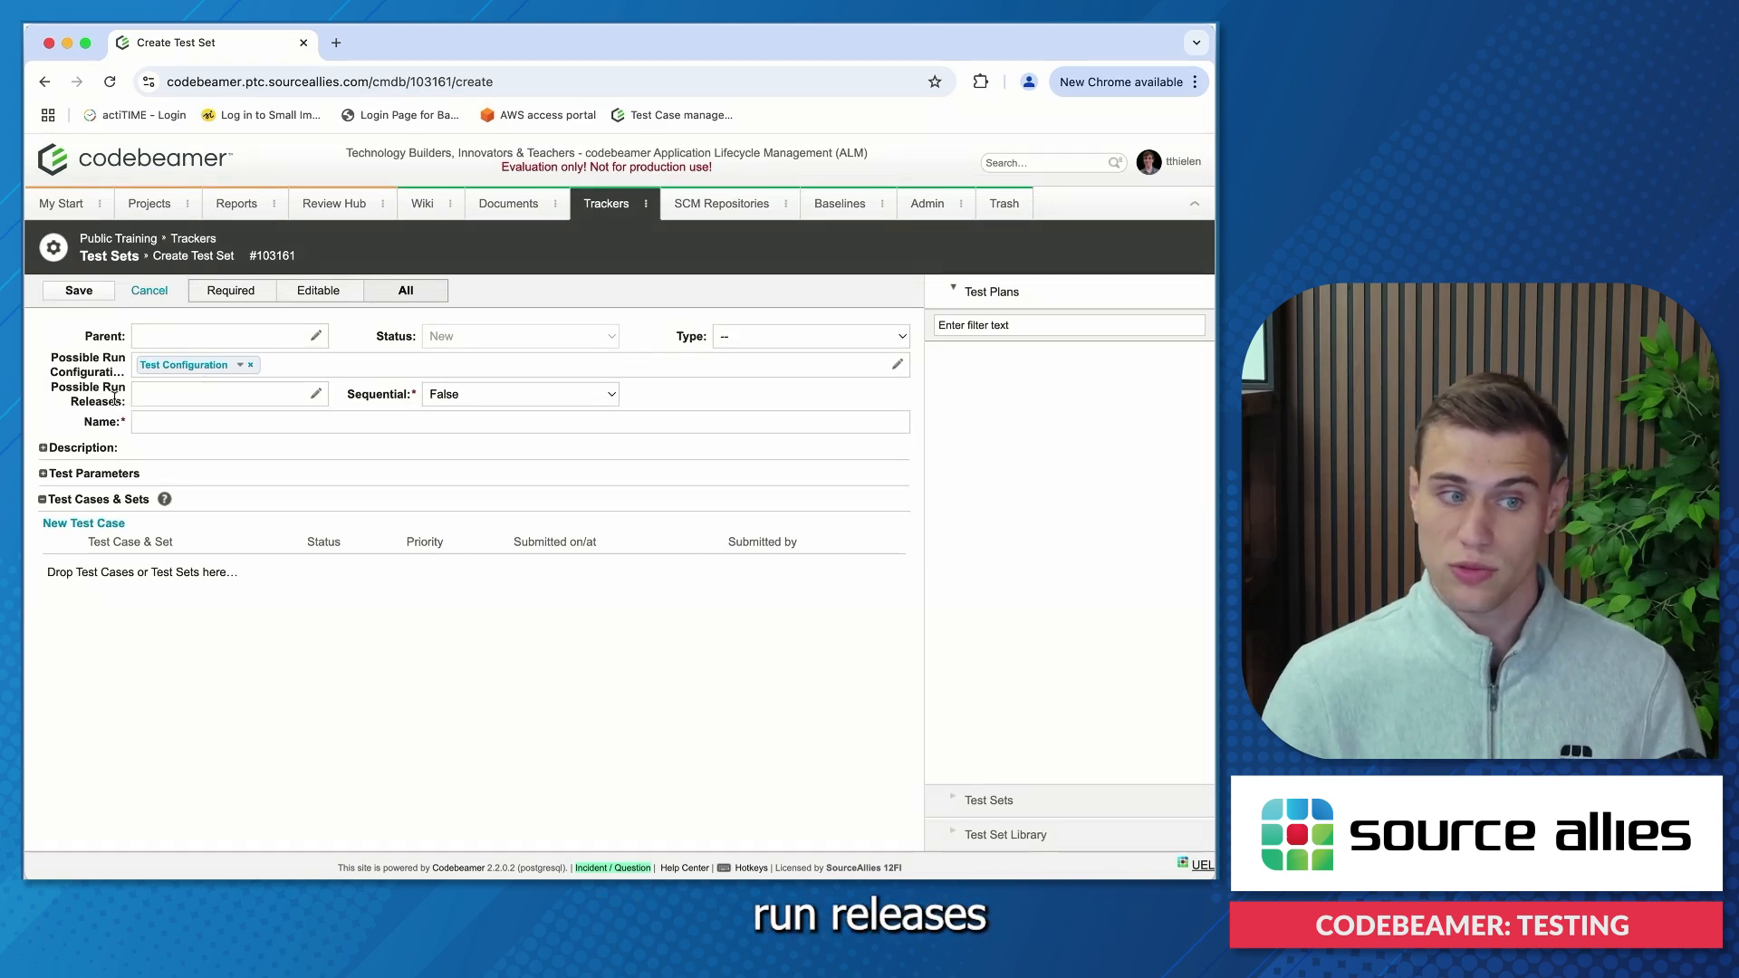
pyautogui.click(316, 393)
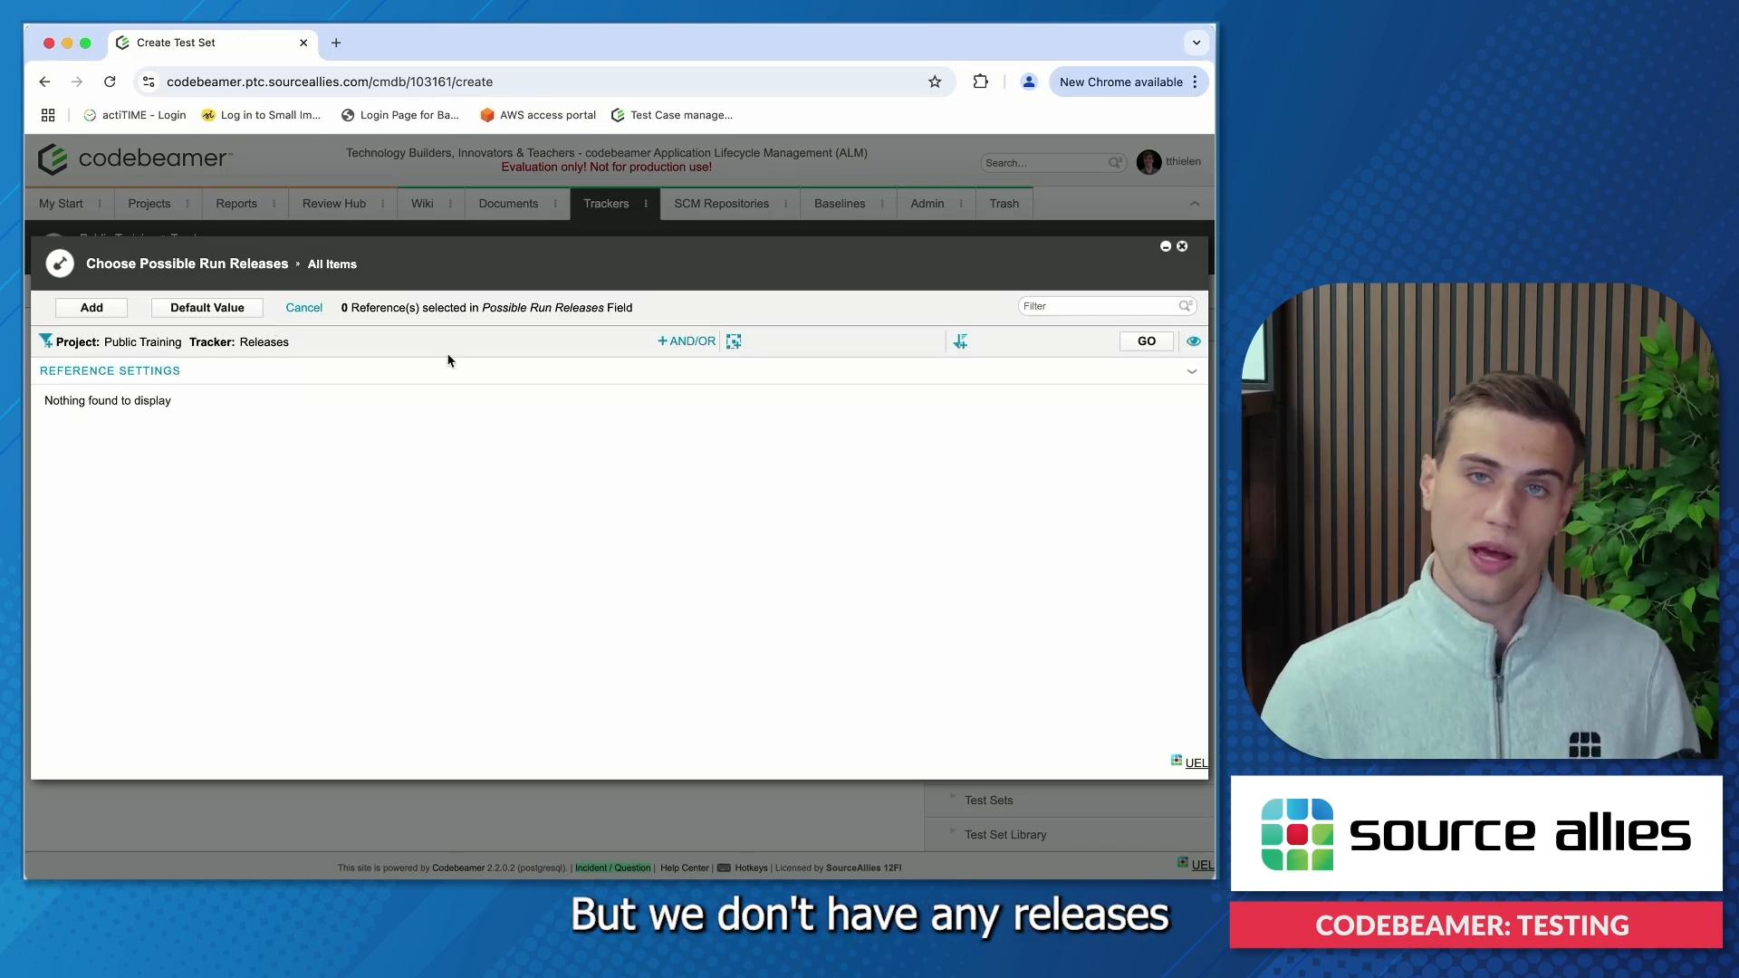
pyautogui.click(296, 309)
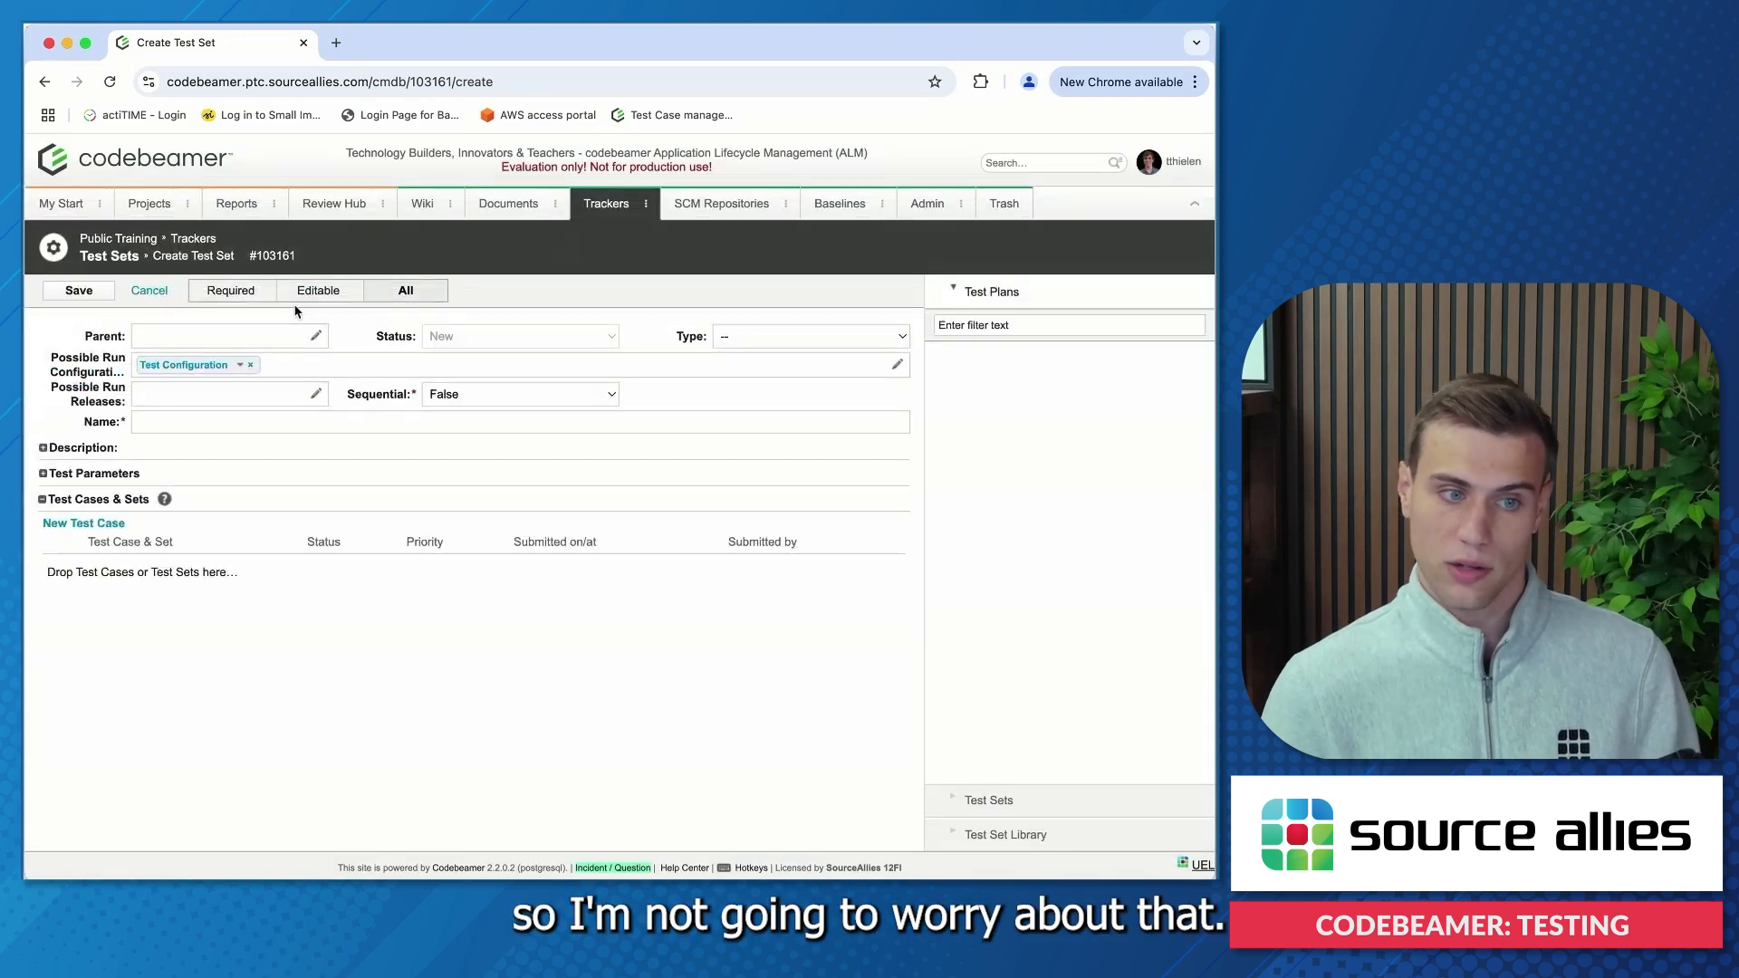
# Leave the test set's Sequential option at False and name it "Test Set"
pyautogui.click(541, 394)
pyautogui.click(670, 405)
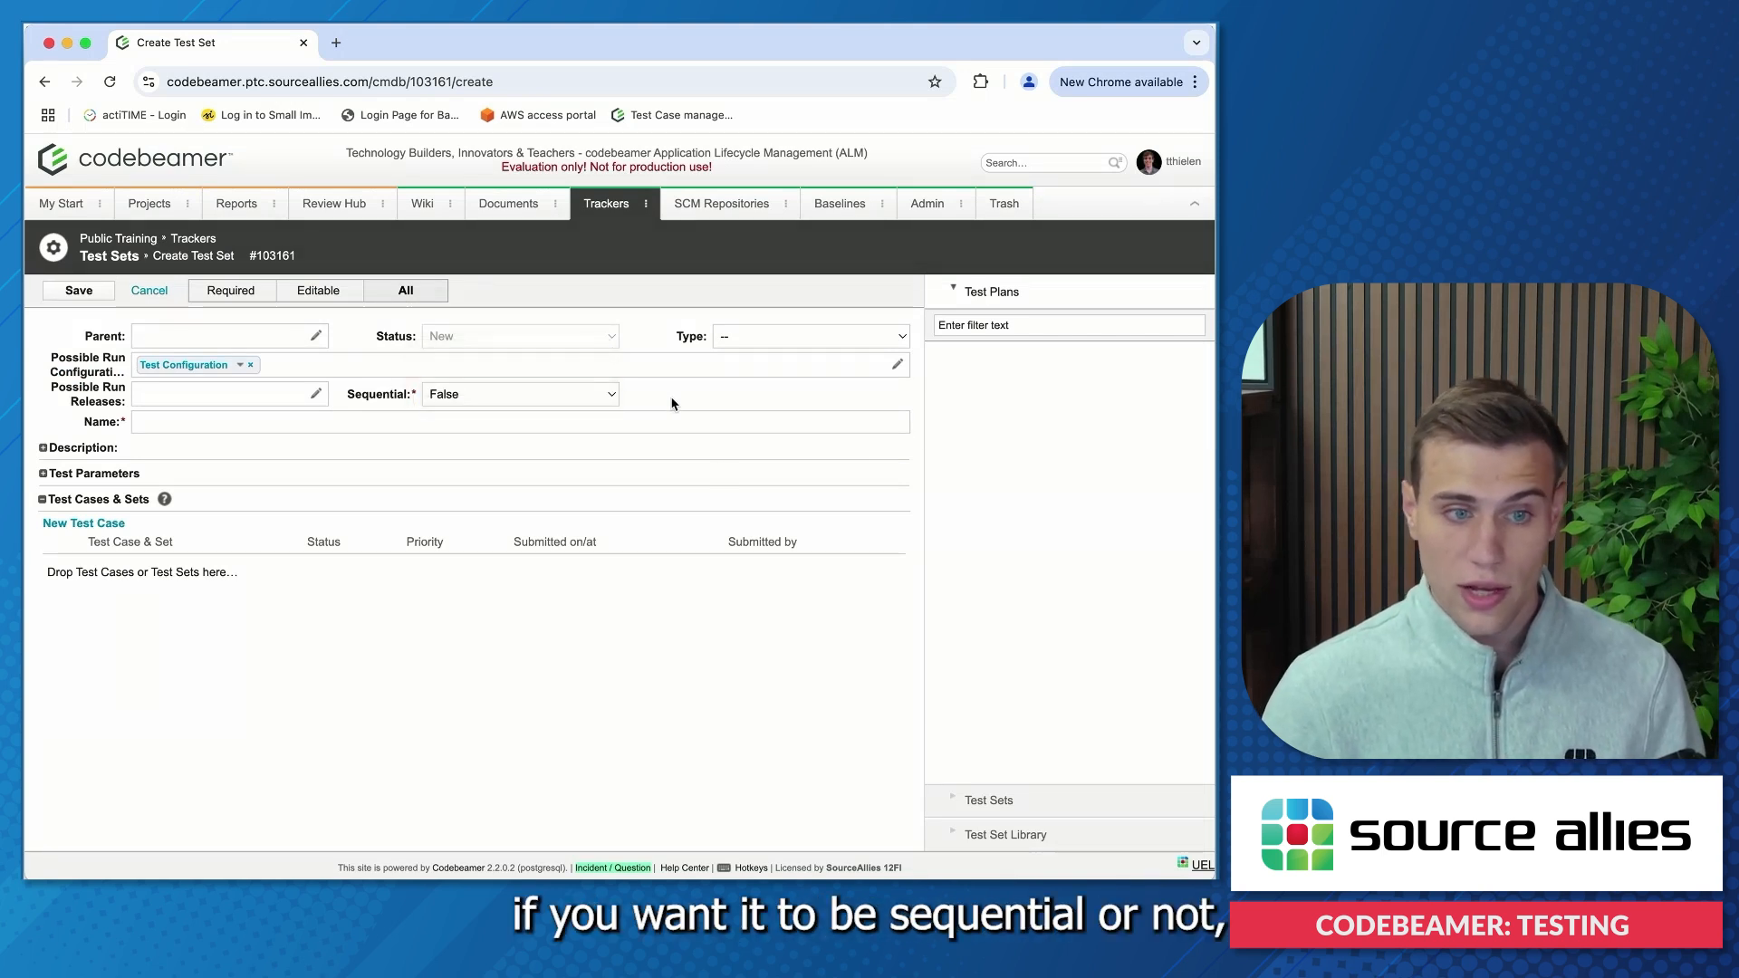
pyautogui.click(304, 419)
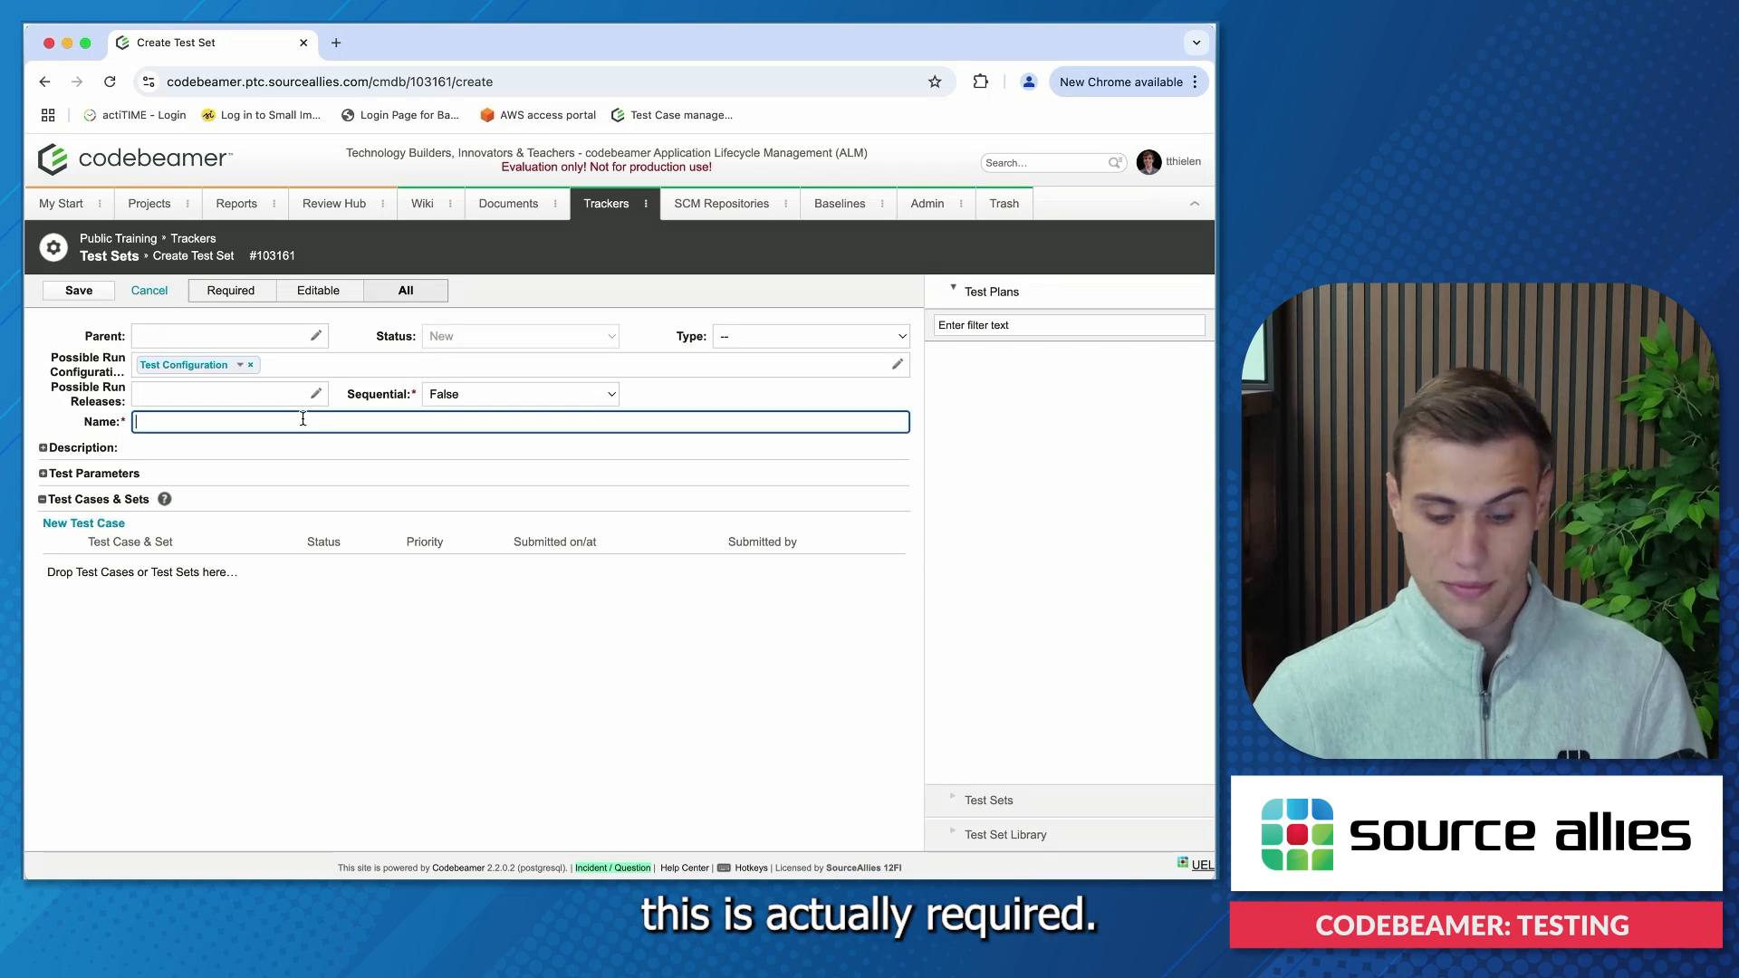
pyautogui.write('Test Set')
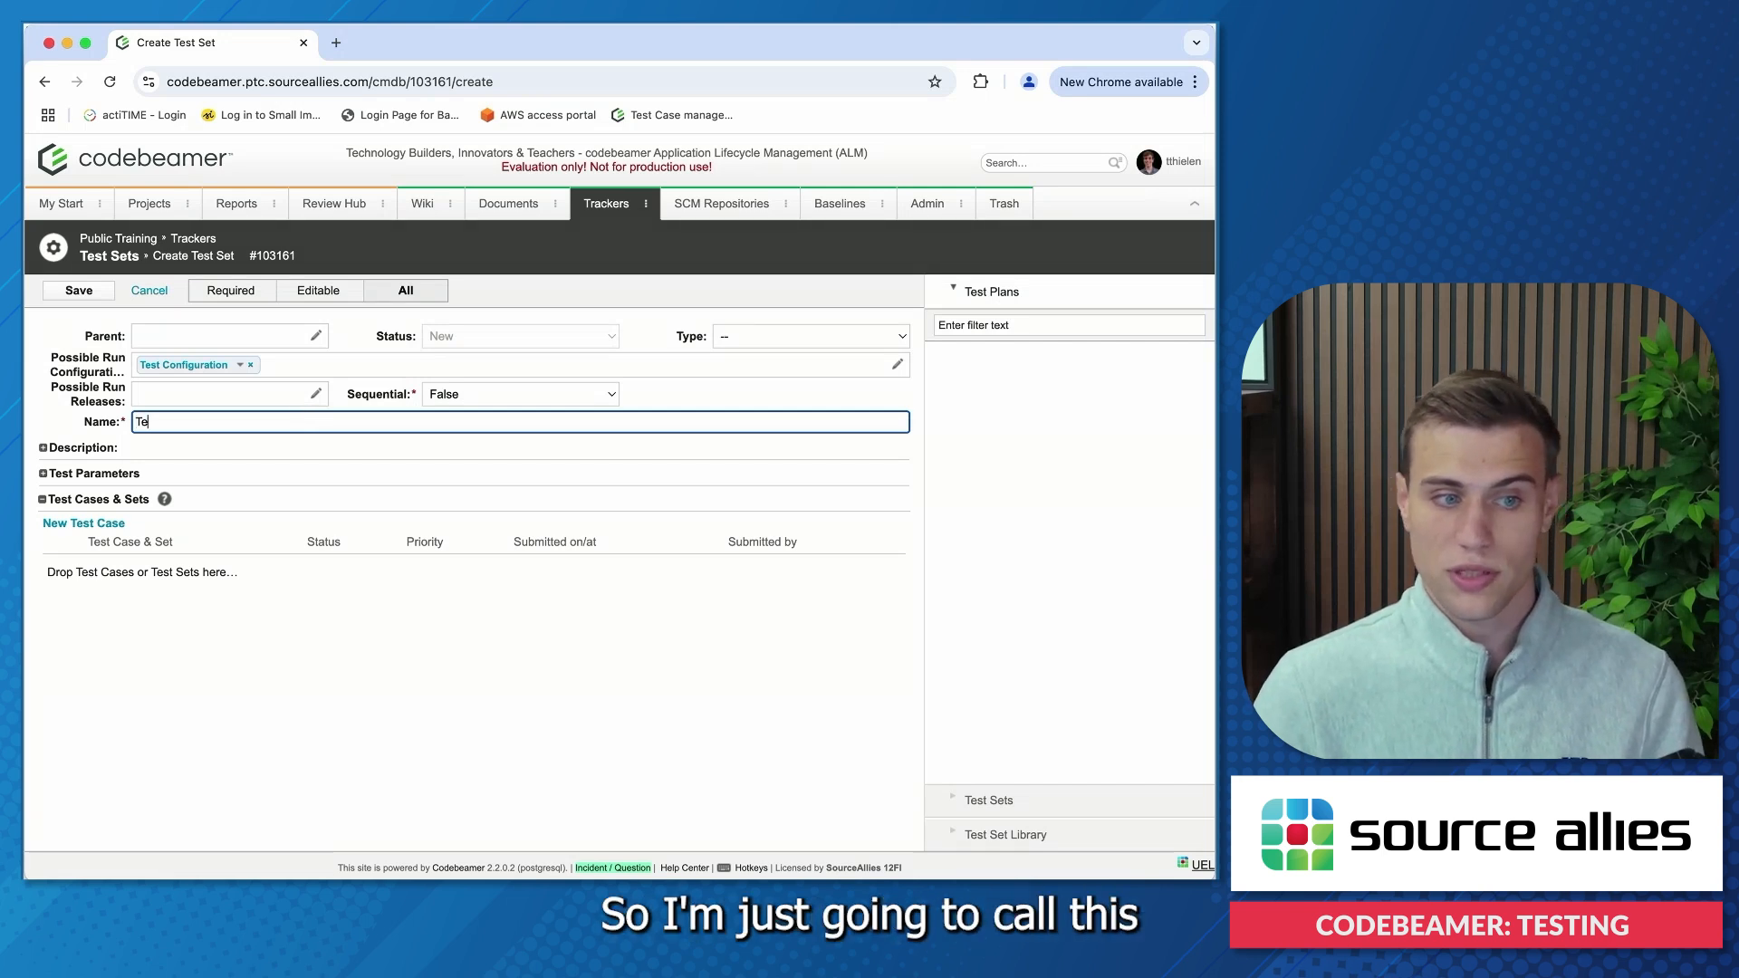
# Examine the test set's description section and its wiki and Excel test parameter options
pyautogui.click(42, 447)
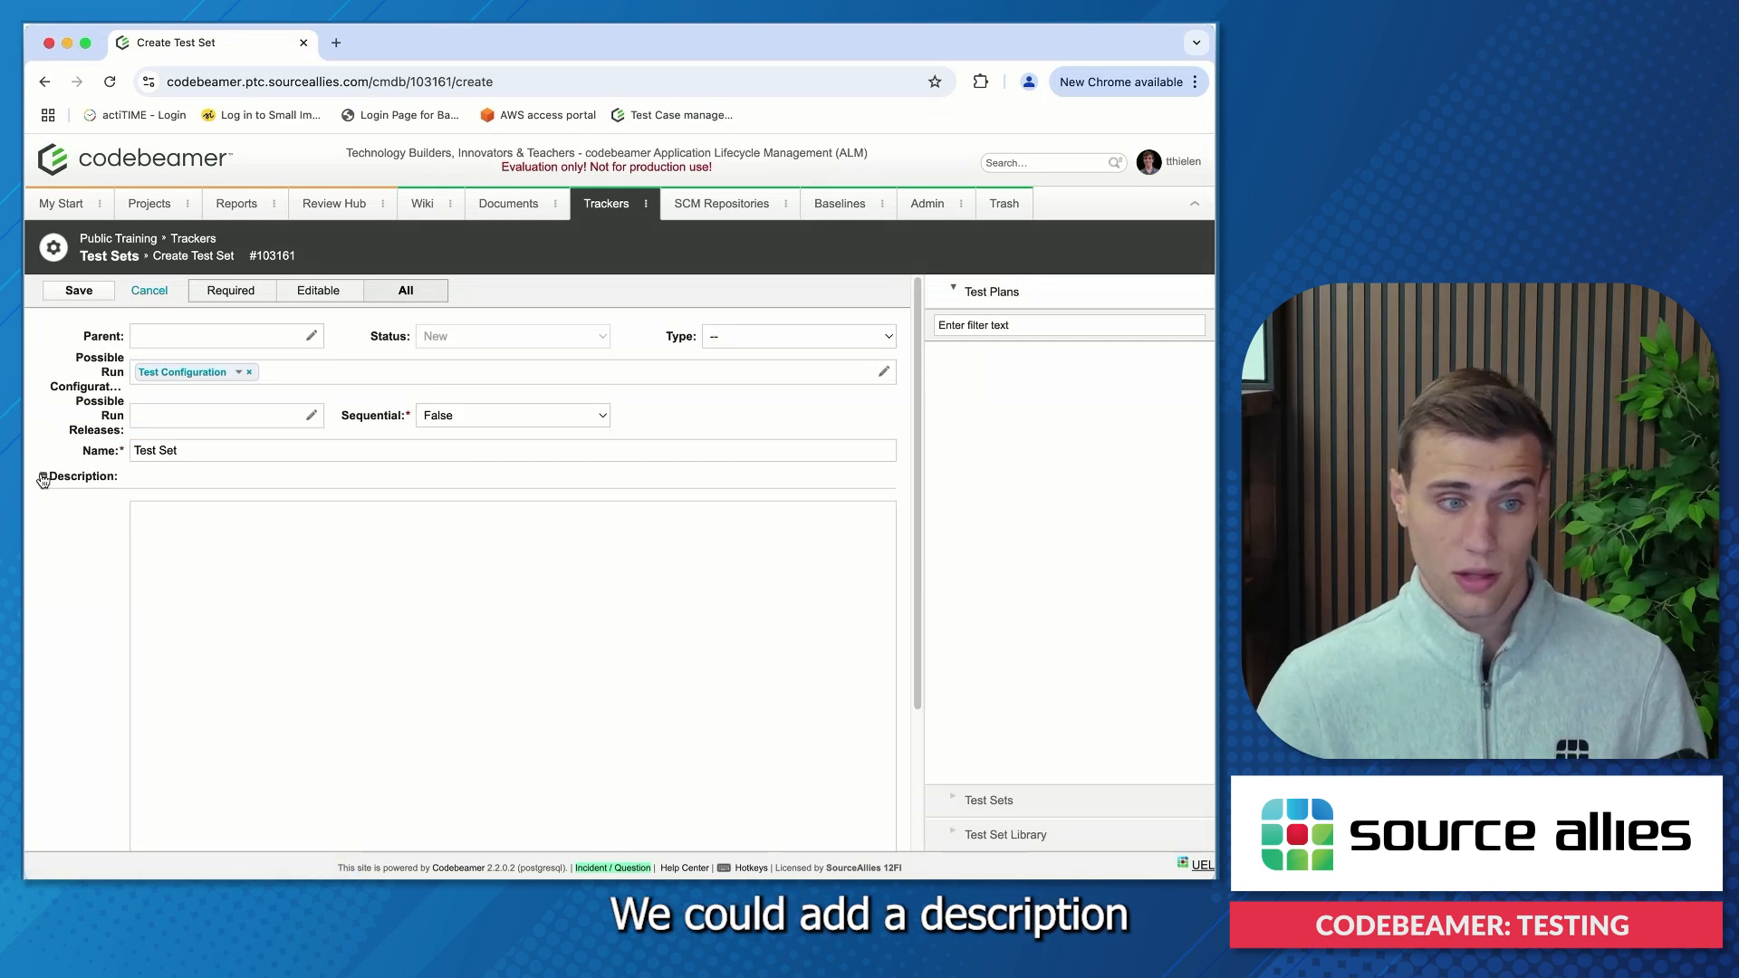
pyautogui.click(45, 478)
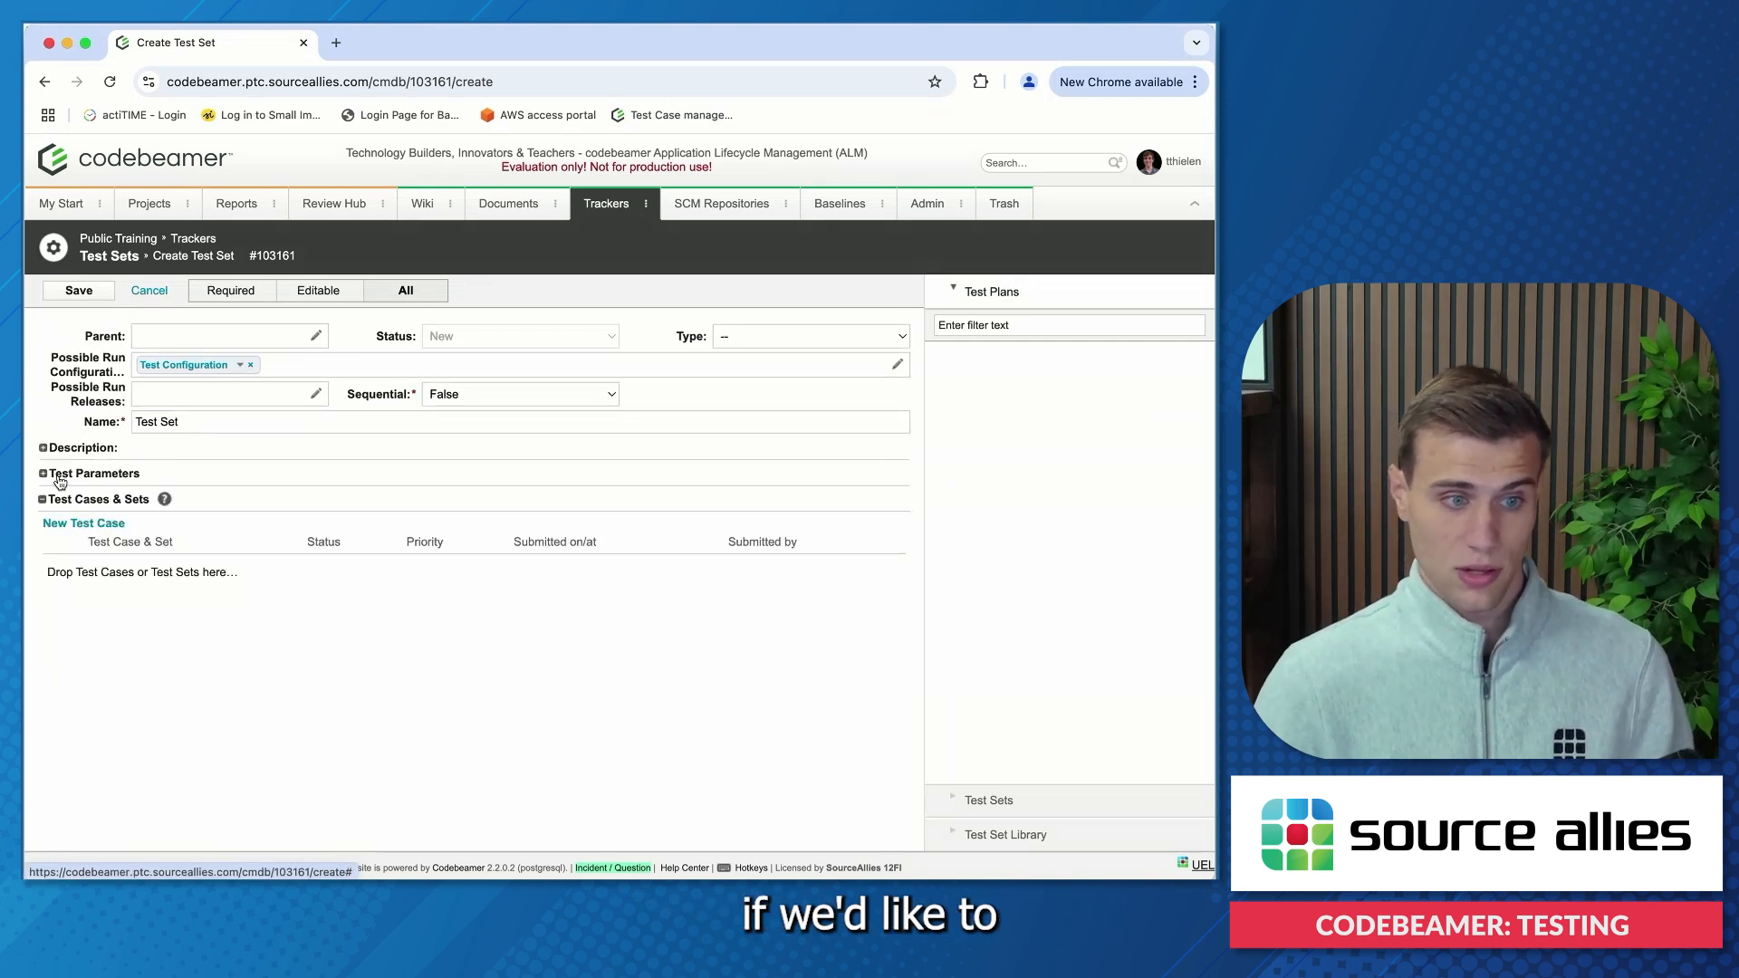
pyautogui.click(51, 479)
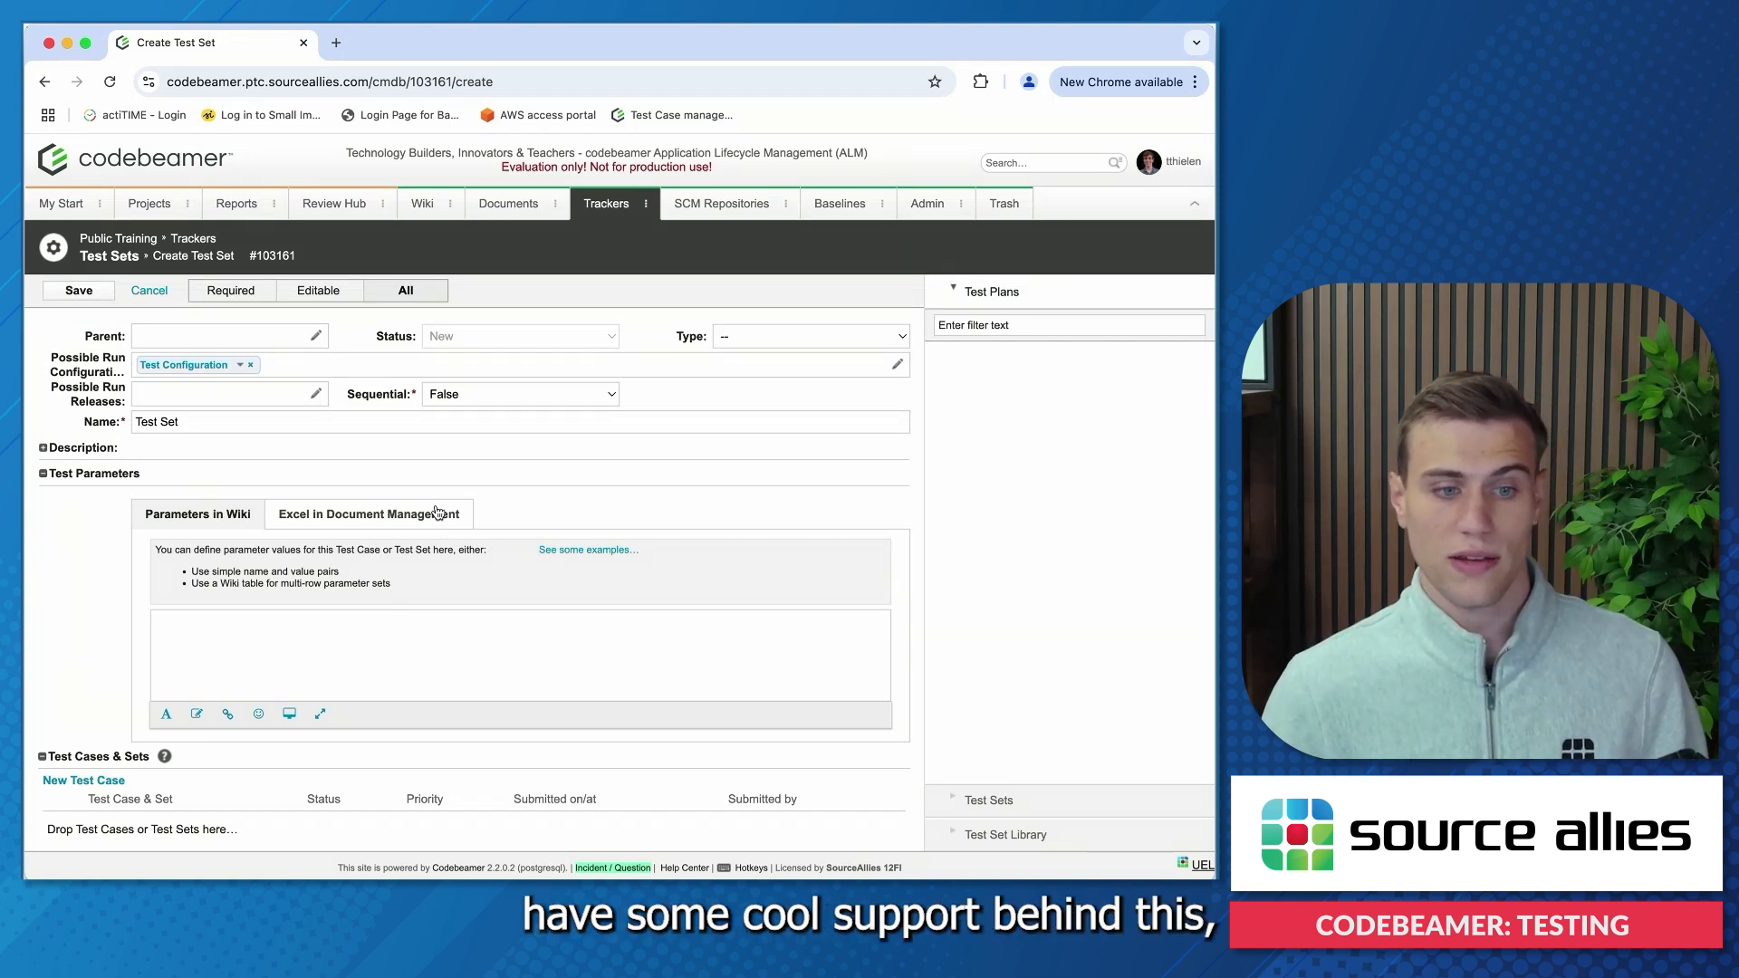
pyautogui.click(303, 513)
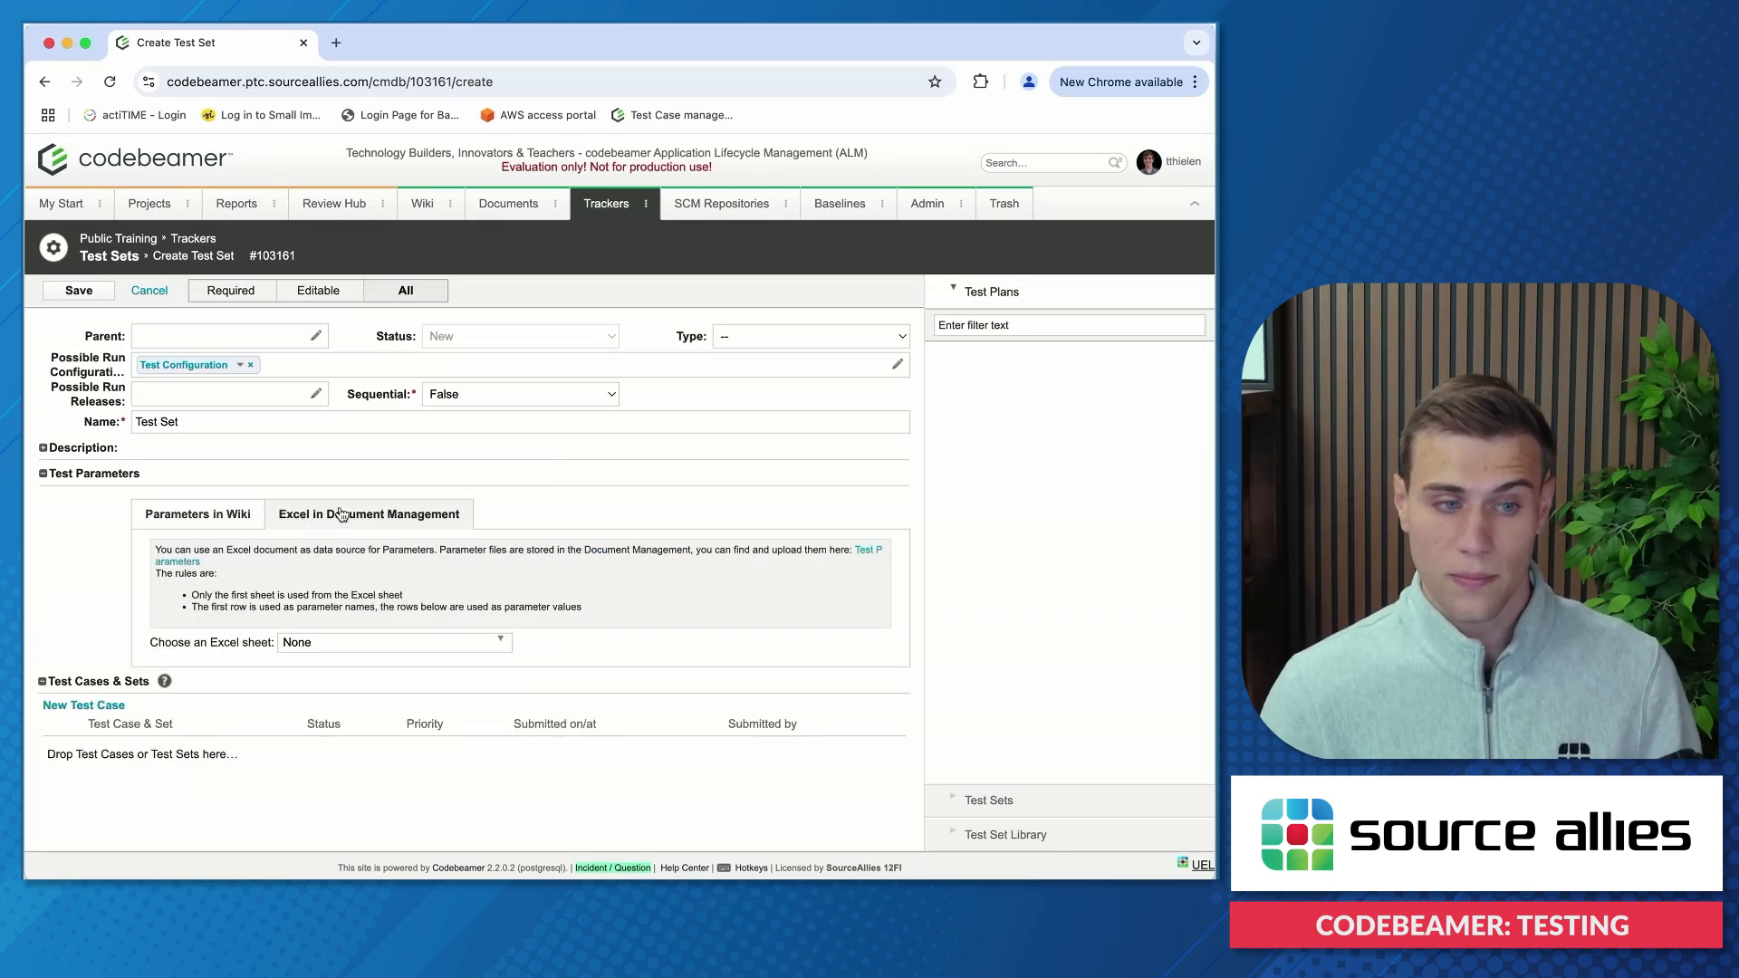
pyautogui.click(199, 509)
pyautogui.click(43, 473)
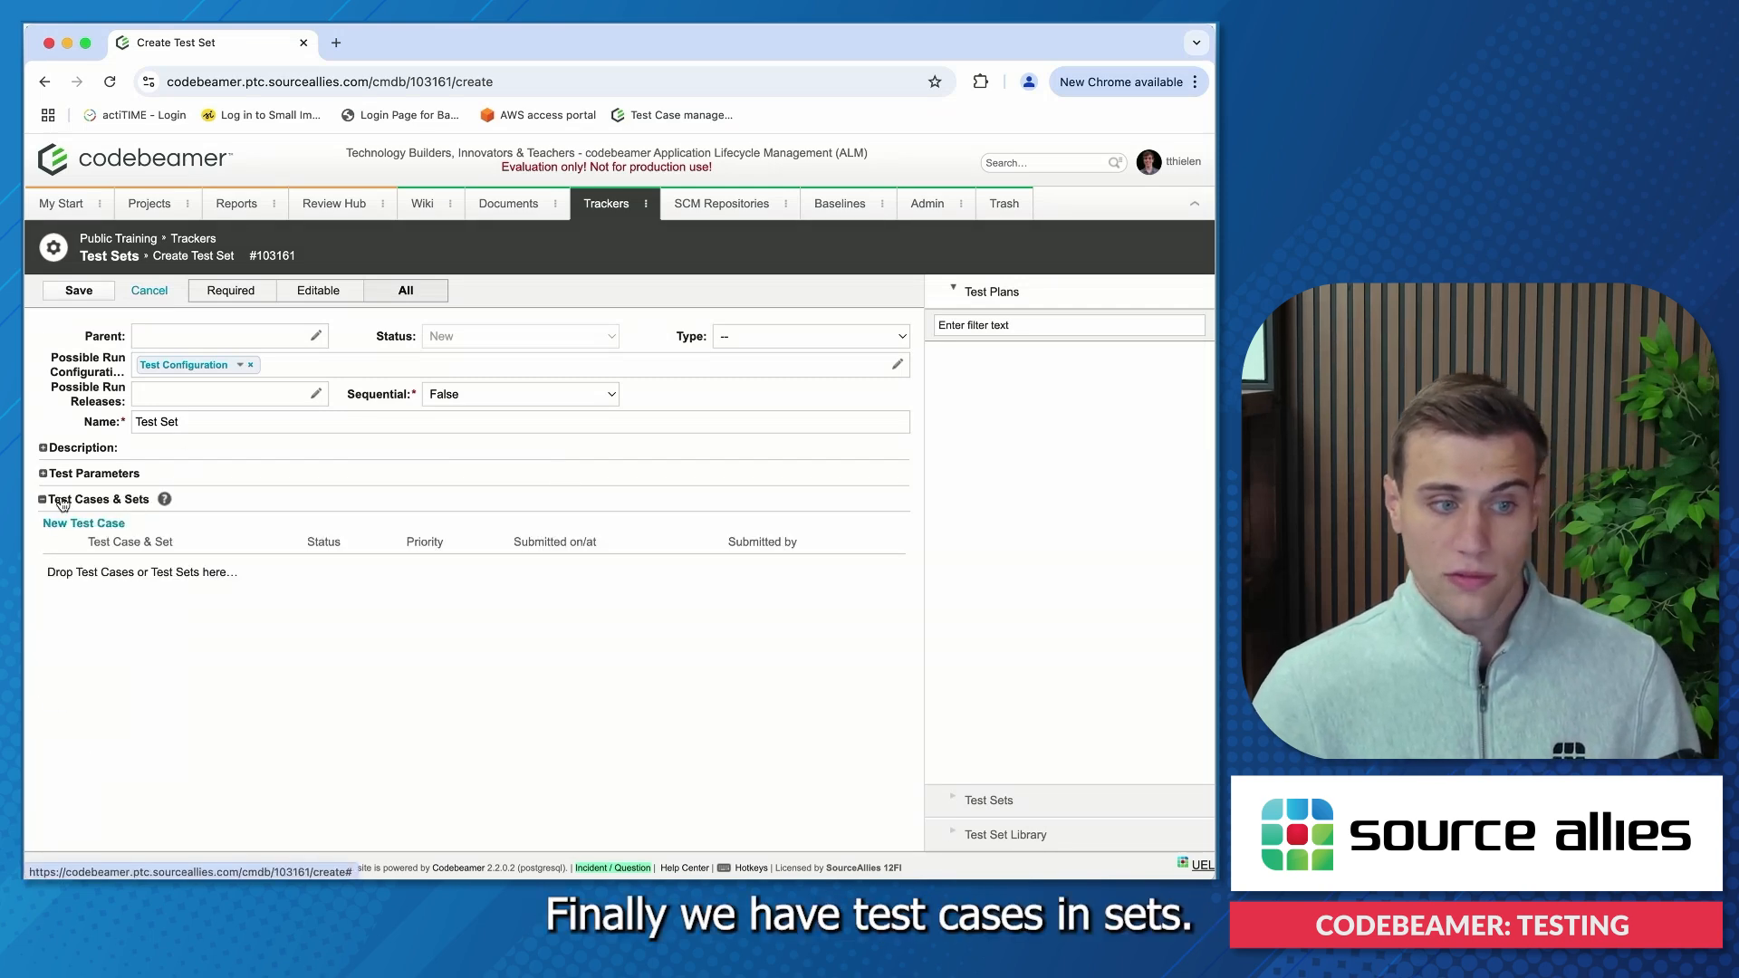
# Start a new Public Training test case for the test set, verifying the system requirement "test"
pyautogui.click(111, 525)
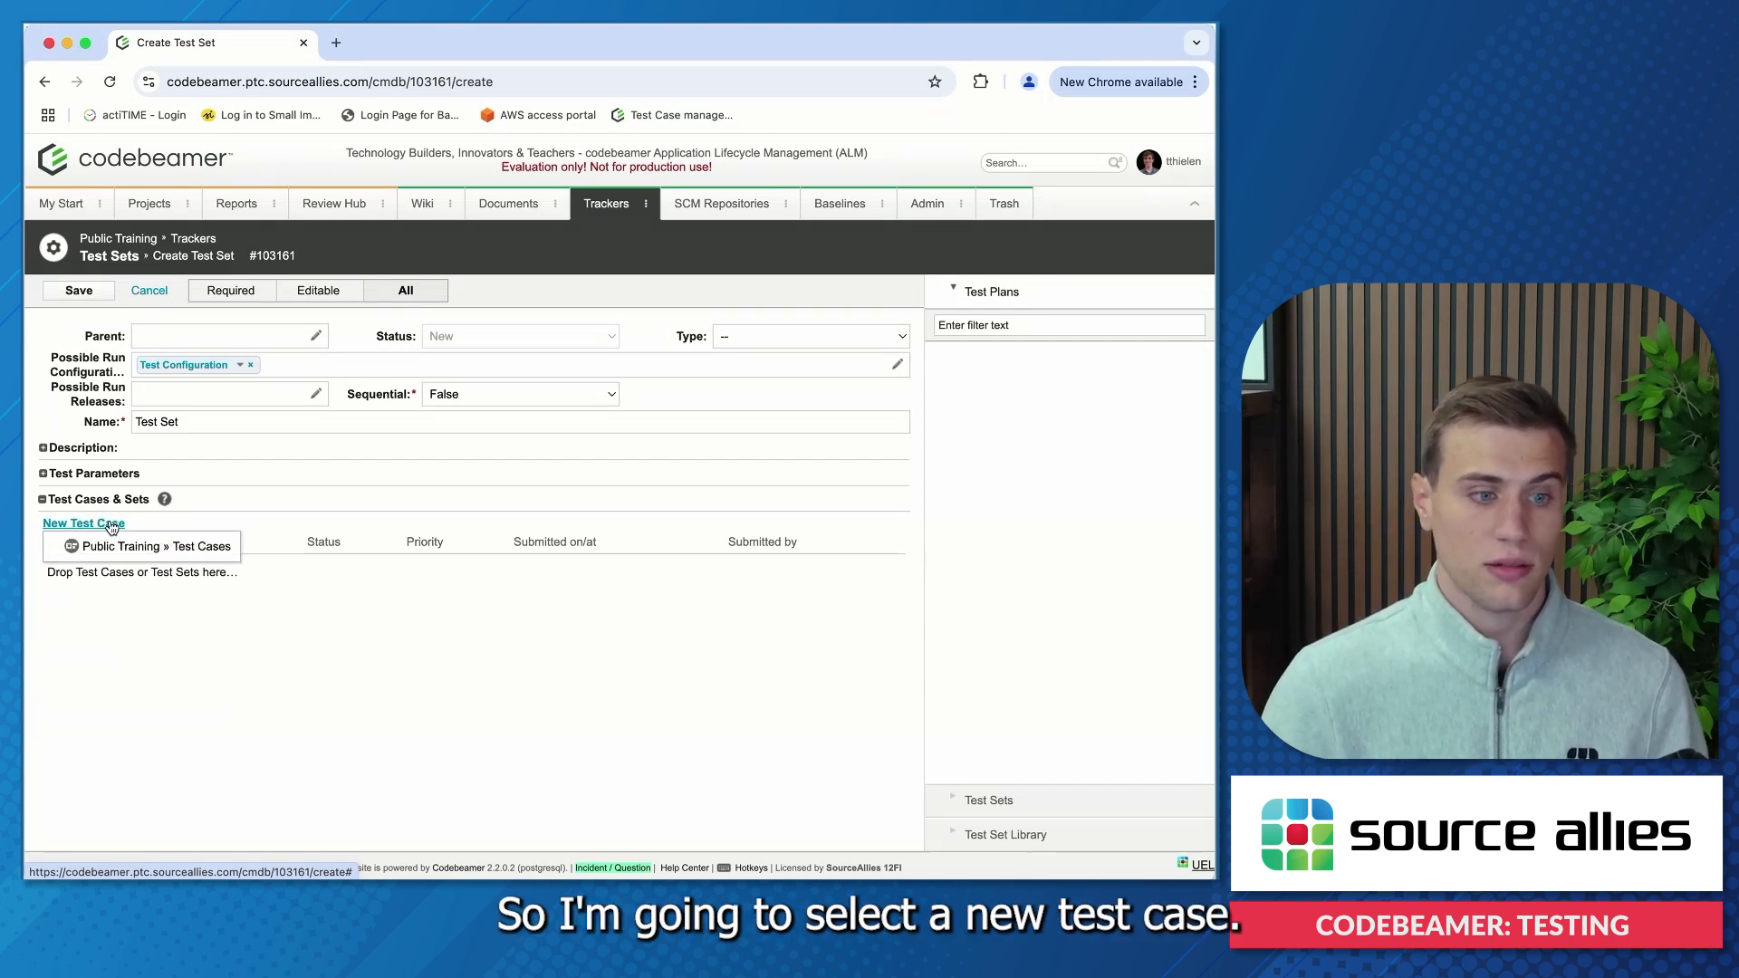
pyautogui.click(96, 549)
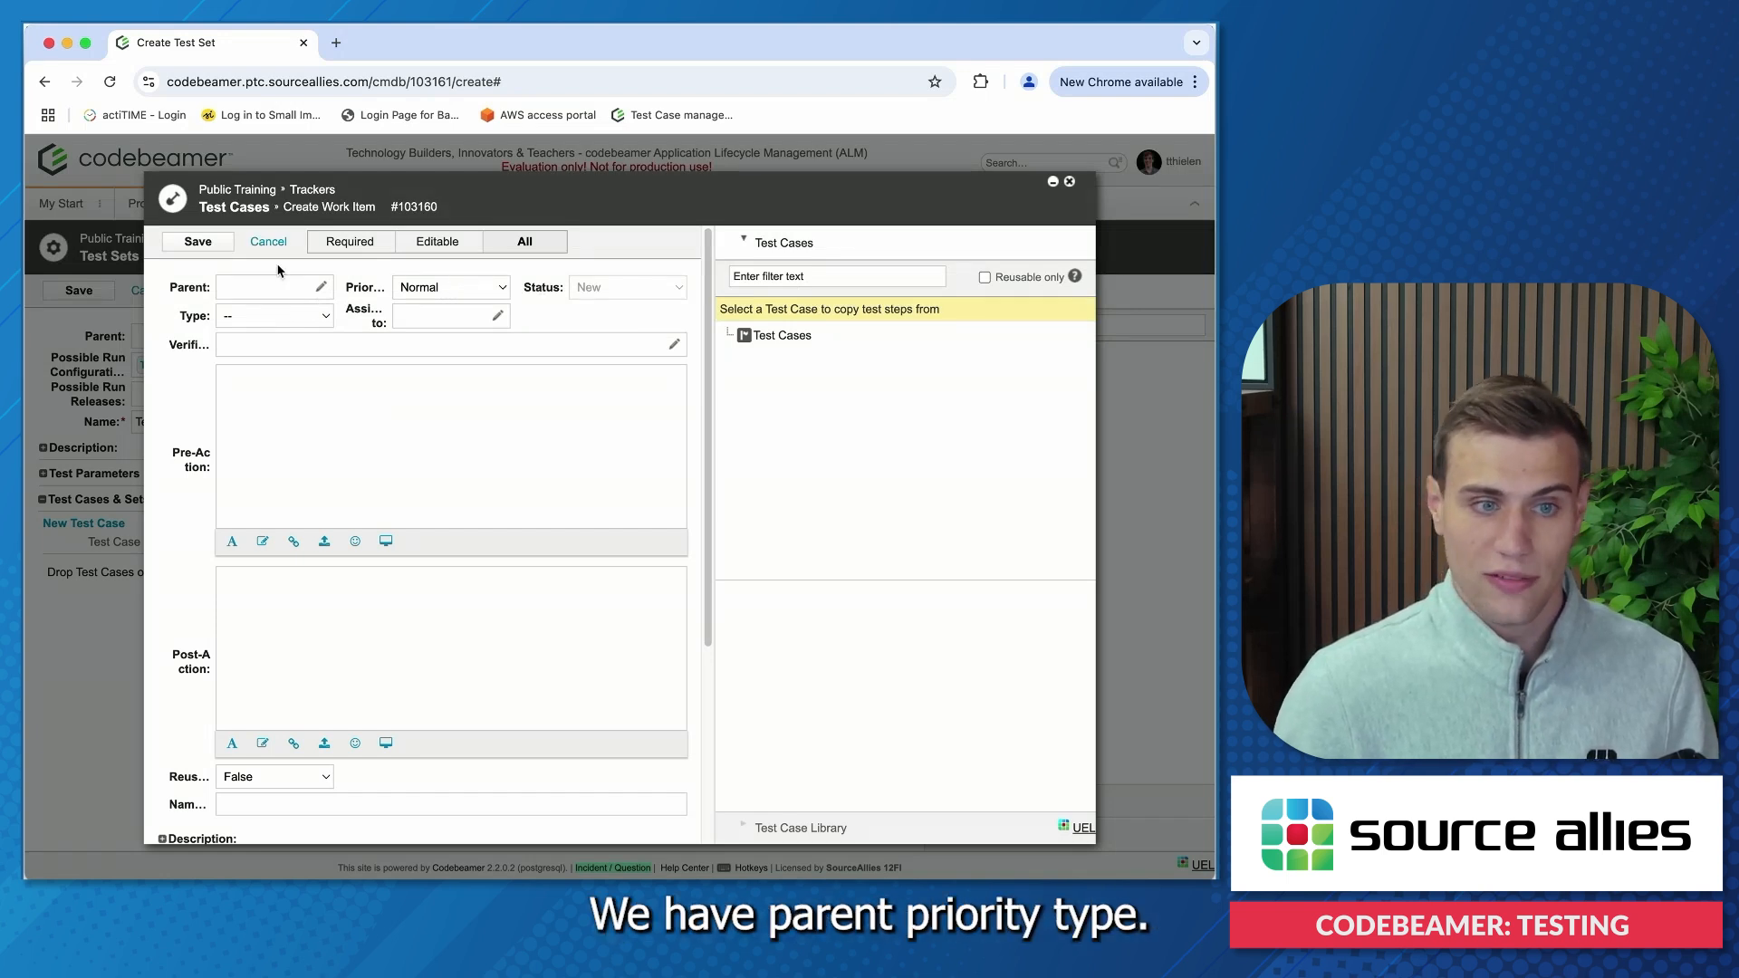
pyautogui.click(278, 336)
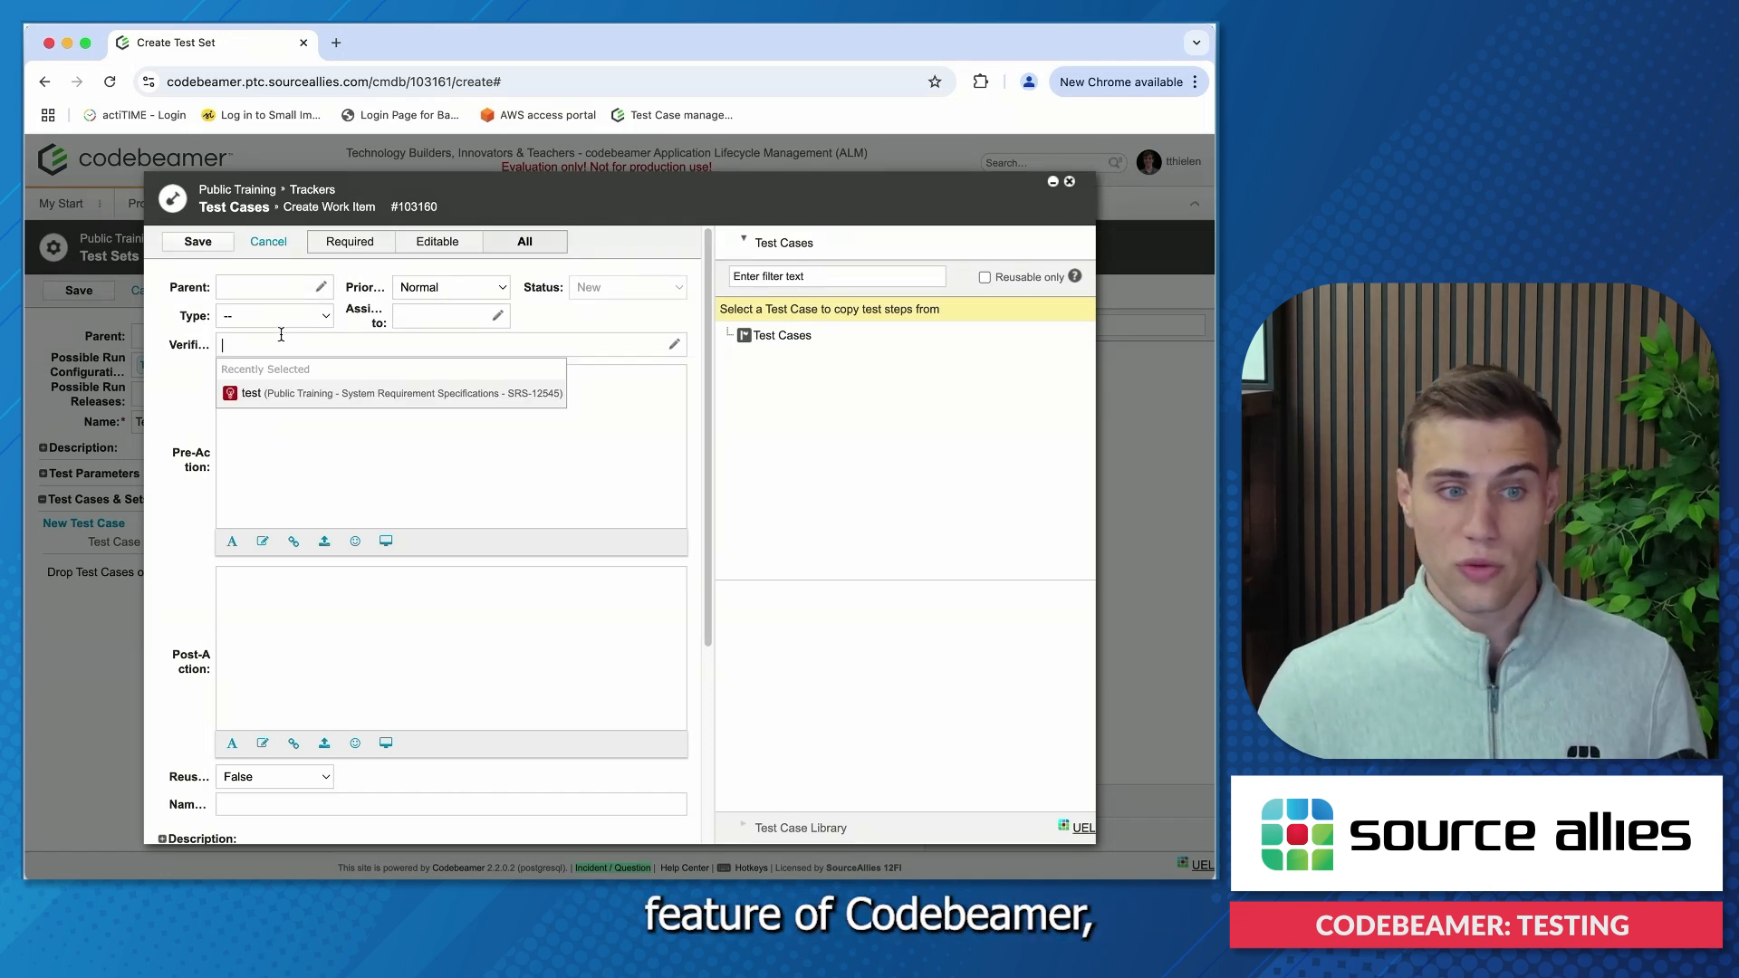
pyautogui.click(308, 395)
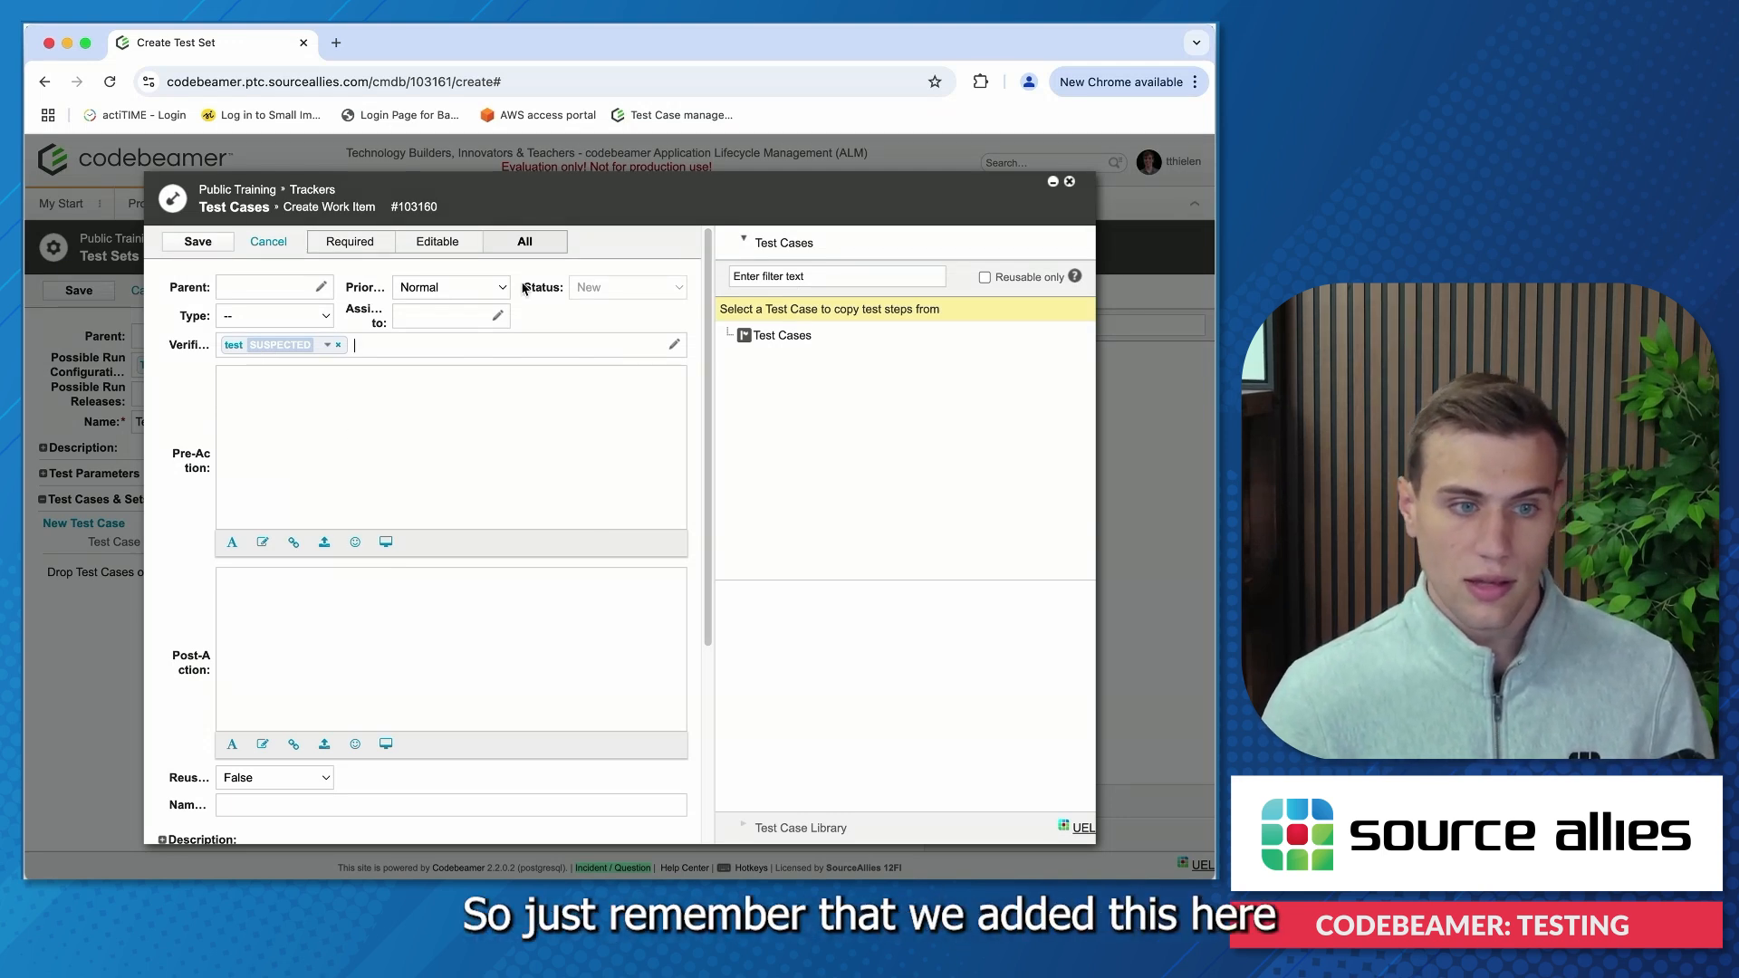
# Enter "Preaction" as the test case's pre-action
pyautogui.scroll(-1, 241, 361)
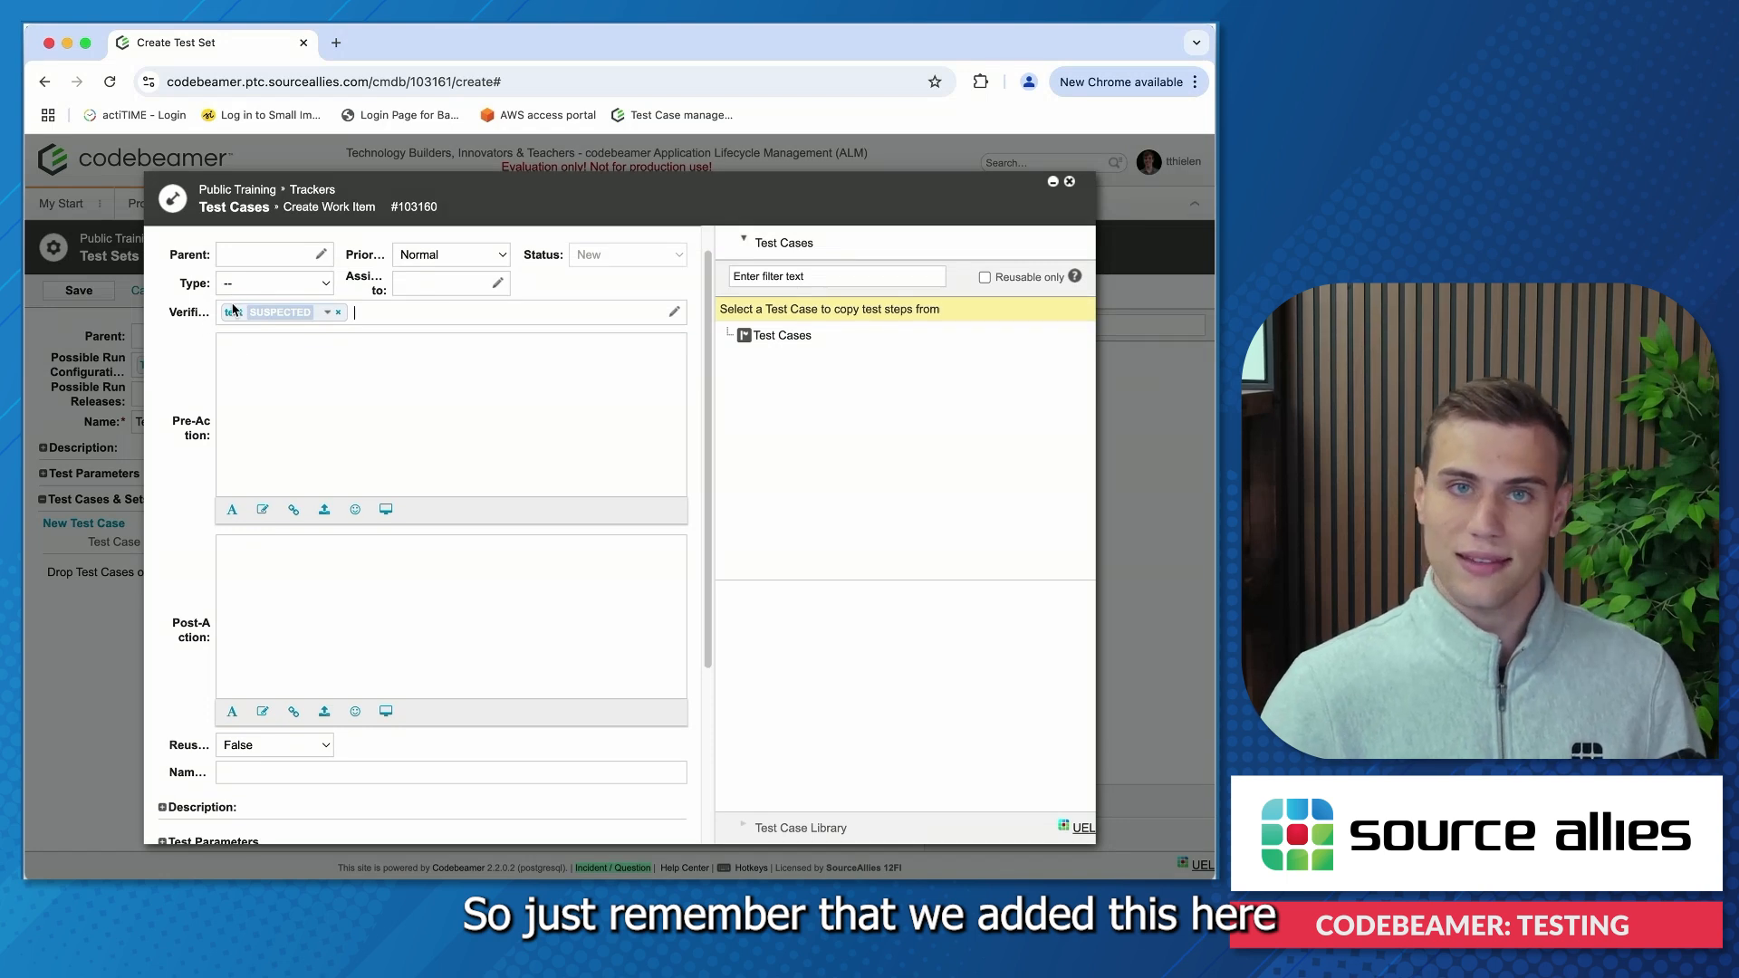
pyautogui.click(285, 397)
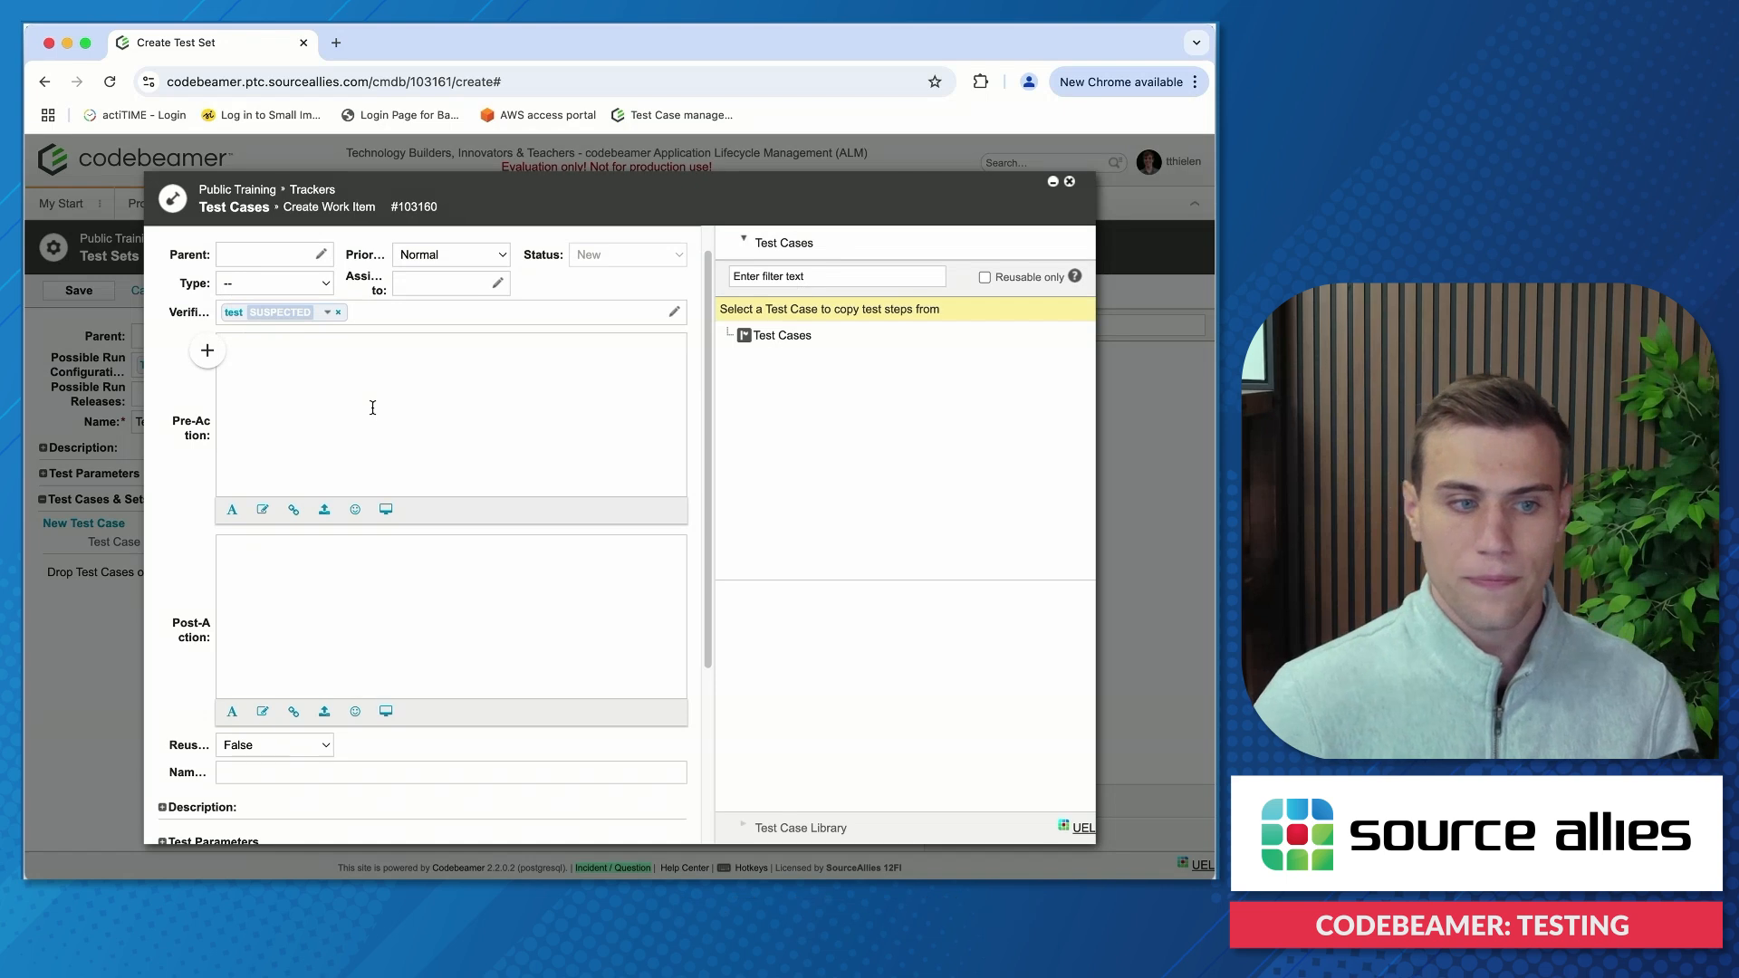
pyautogui.write('P')
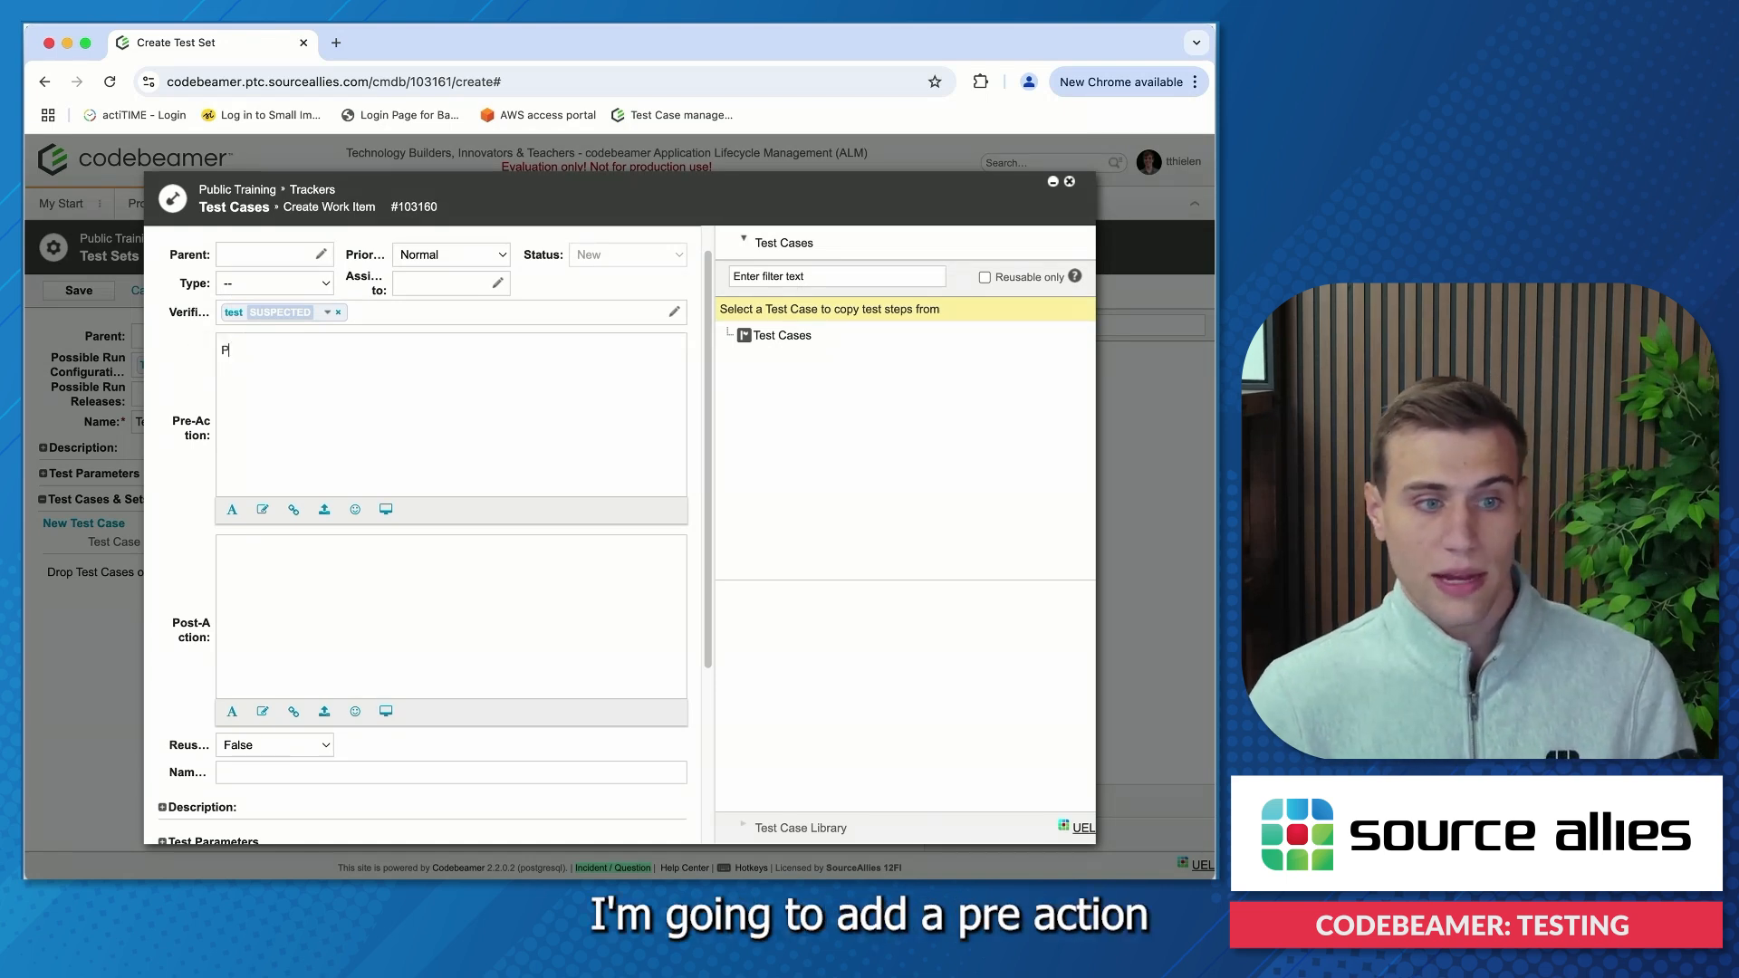
pyautogui.write('reaction')
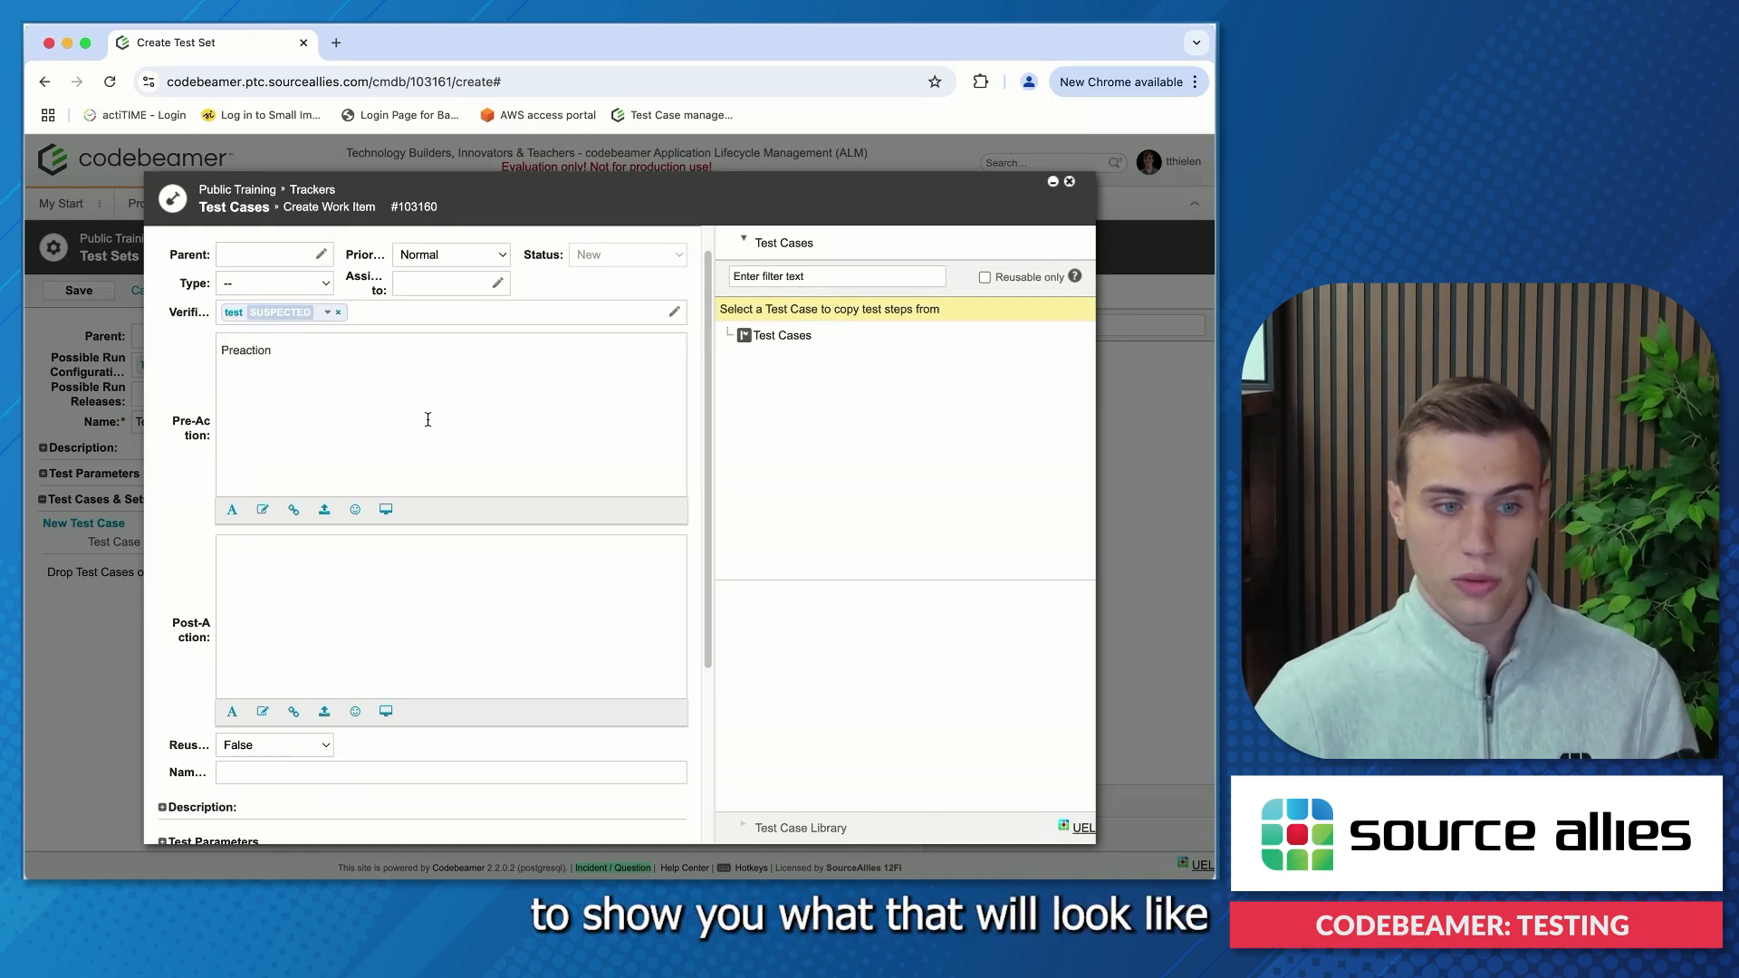
# Enter "Postaction" with a capital P as the test case's post-action
pyautogui.scroll(-1, 389, 480)
pyautogui.click(353, 547)
pyautogui.write('postaction')
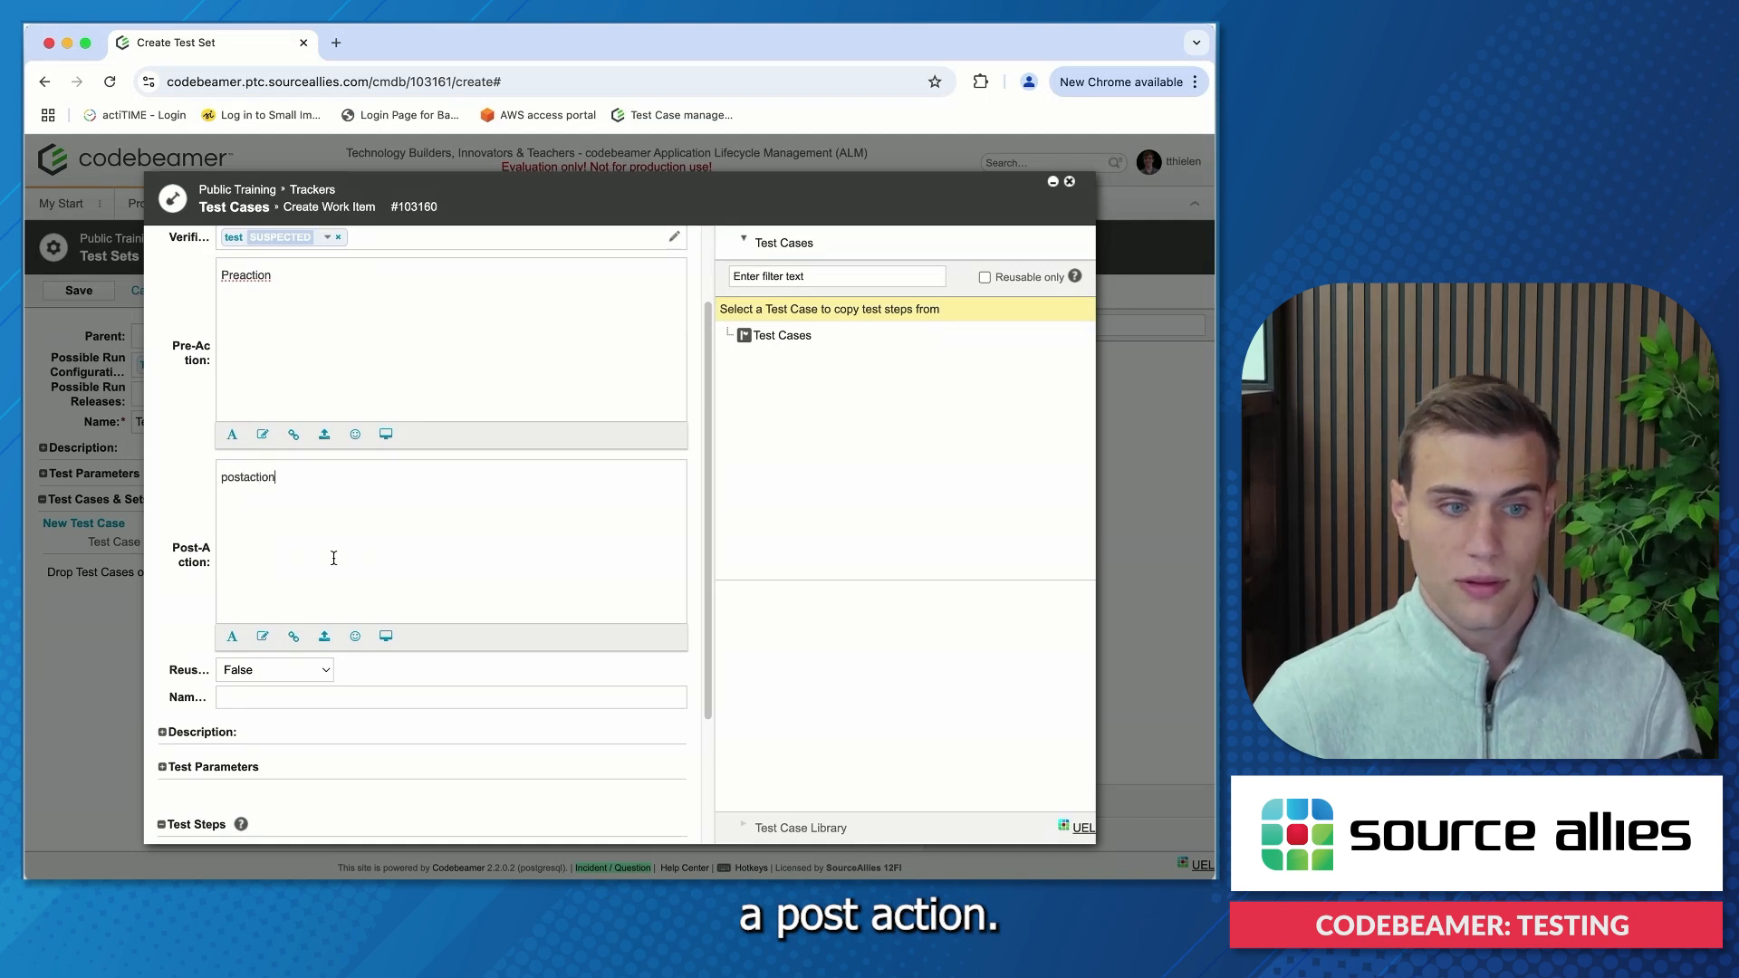
pyautogui.click(229, 477)
pyautogui.press('BackSpace')
pyautogui.write('P')
pyautogui.click(295, 486)
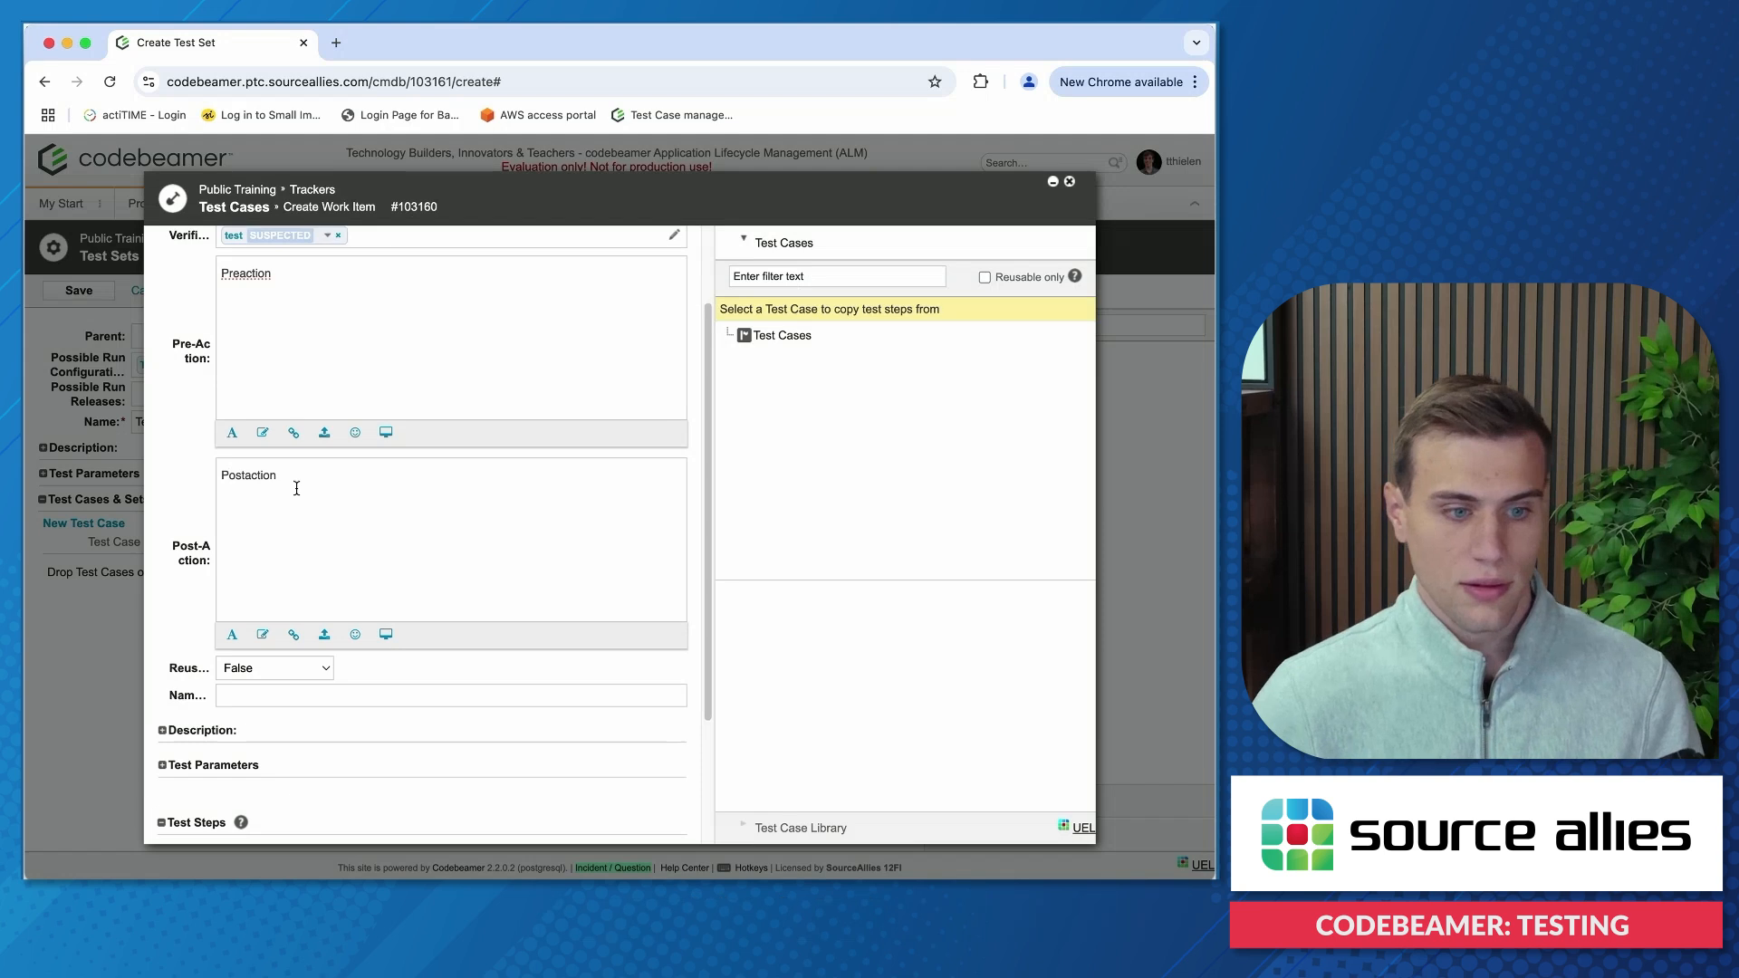
# Keep the test case's Reusable setting at False and name it "Test Case"
pyautogui.scroll(-2, 296, 488)
pyautogui.scroll(-2, 390, 520)
pyautogui.click(324, 526)
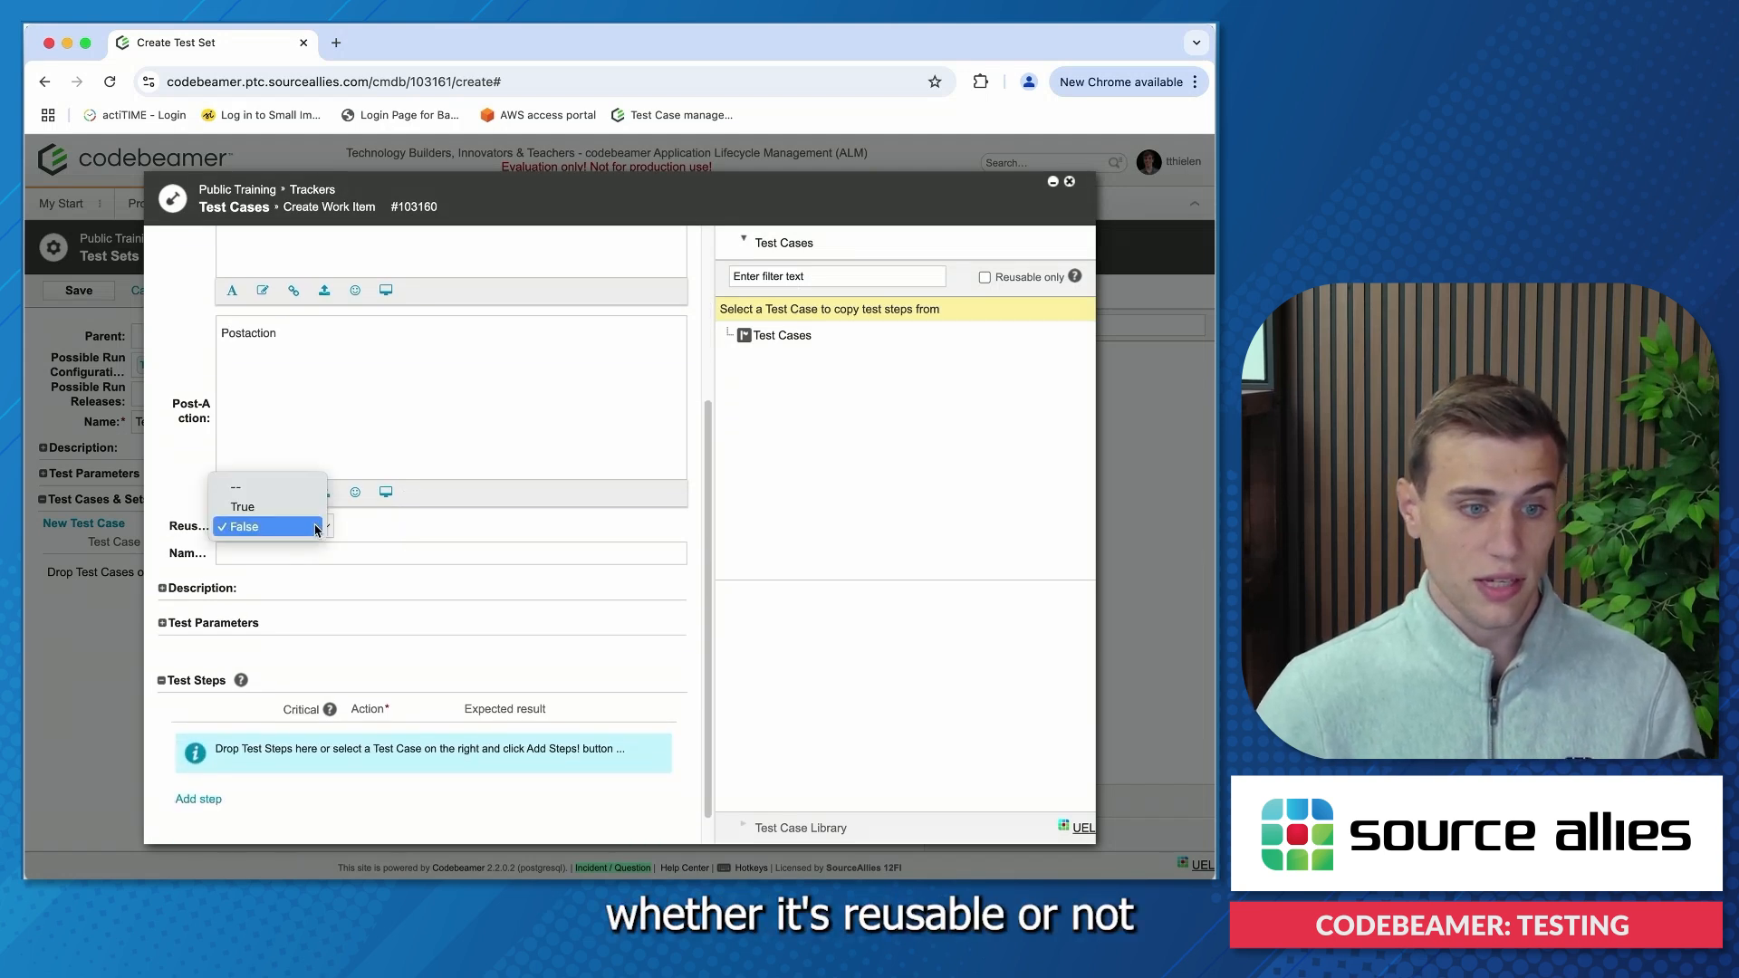
pyautogui.click(361, 532)
pyautogui.click(349, 554)
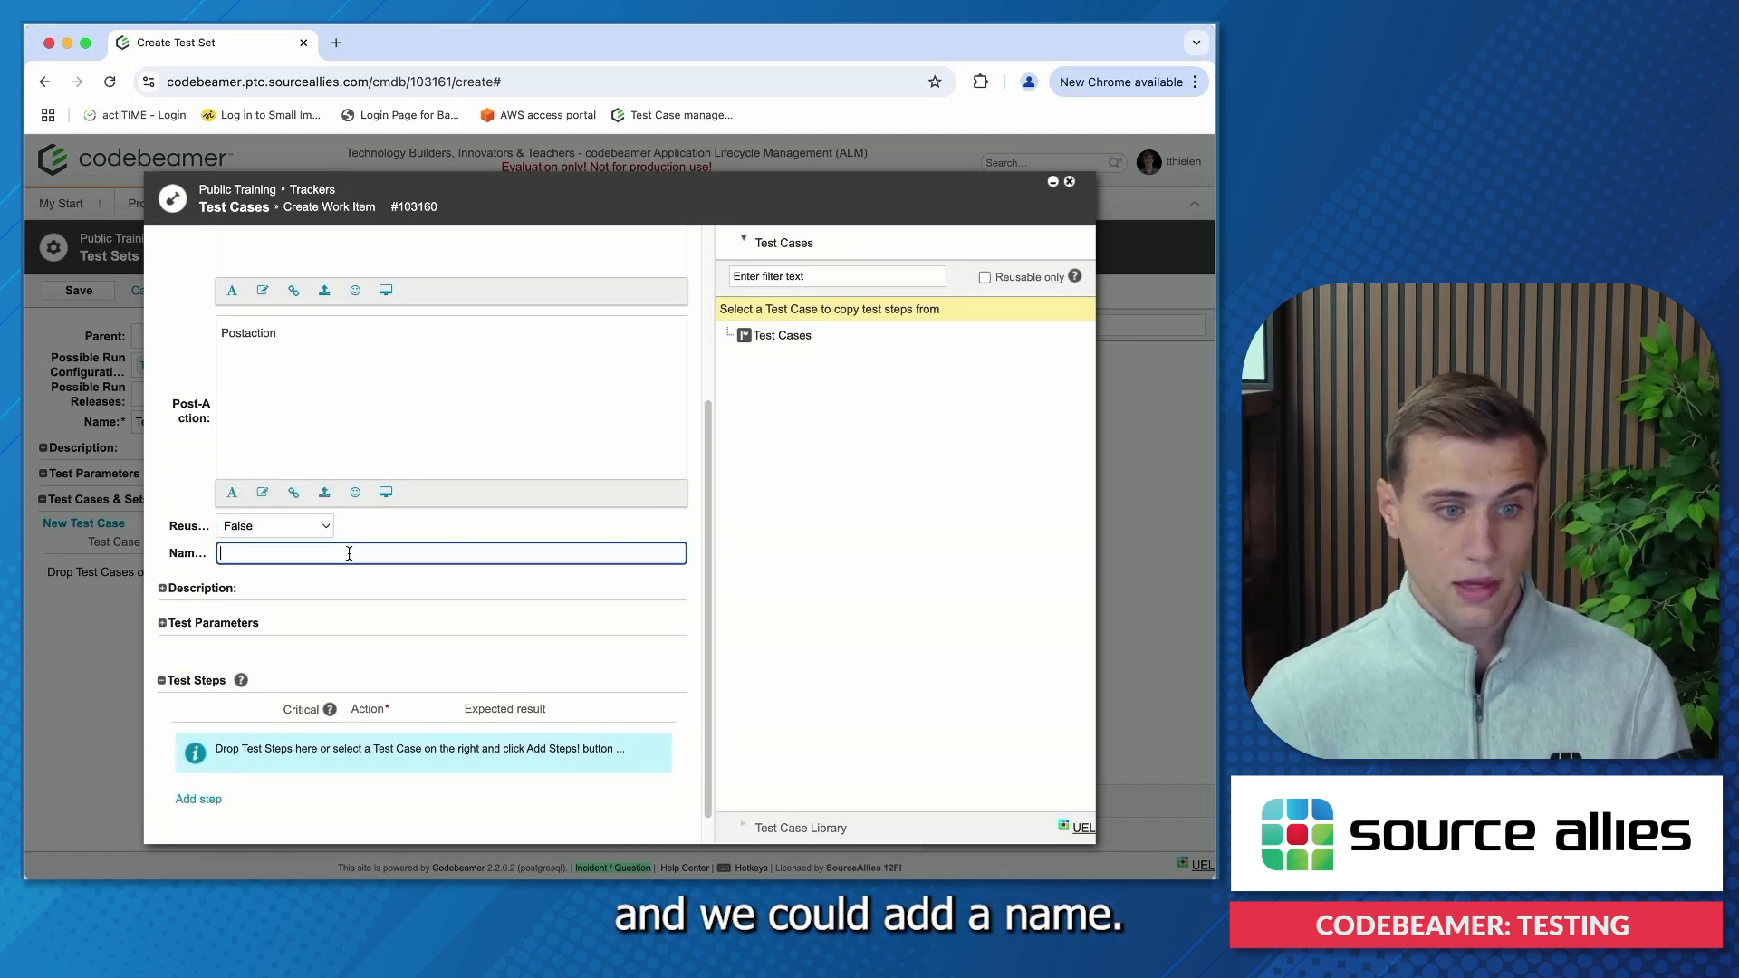
pyautogui.write('Test Case')
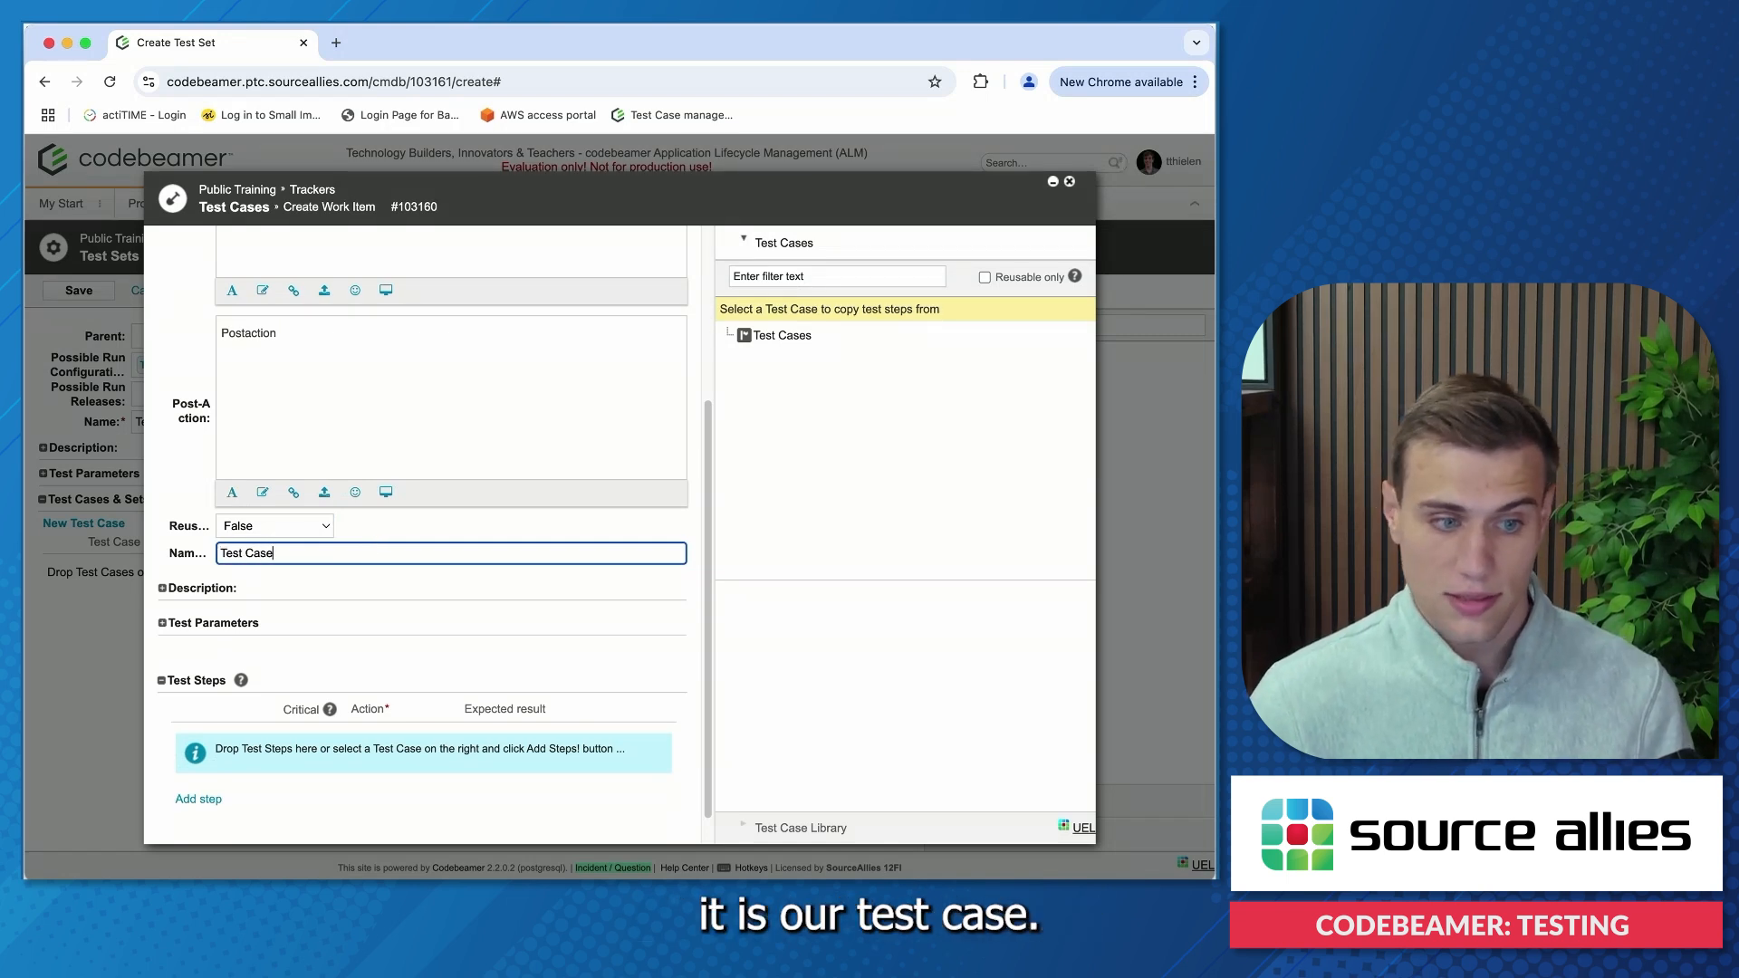
# Add a first test step with the action "1+1" and the expected result "2"
pyautogui.scroll(-1, 204, 598)
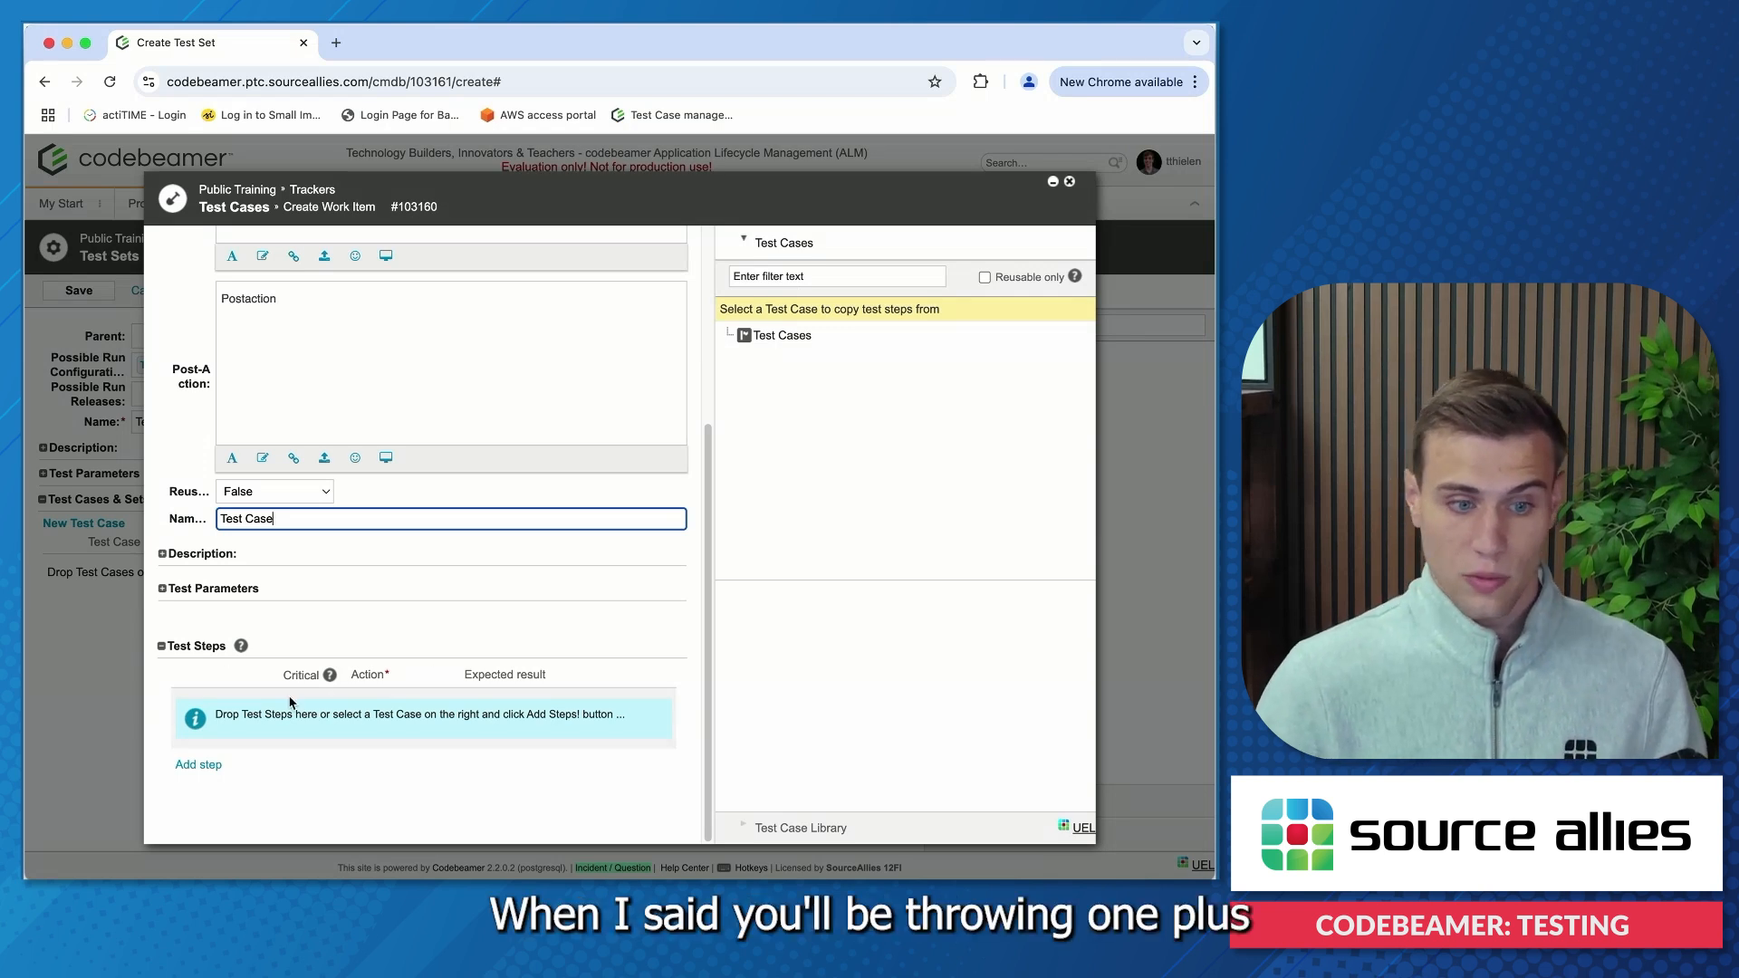
pyautogui.click(204, 765)
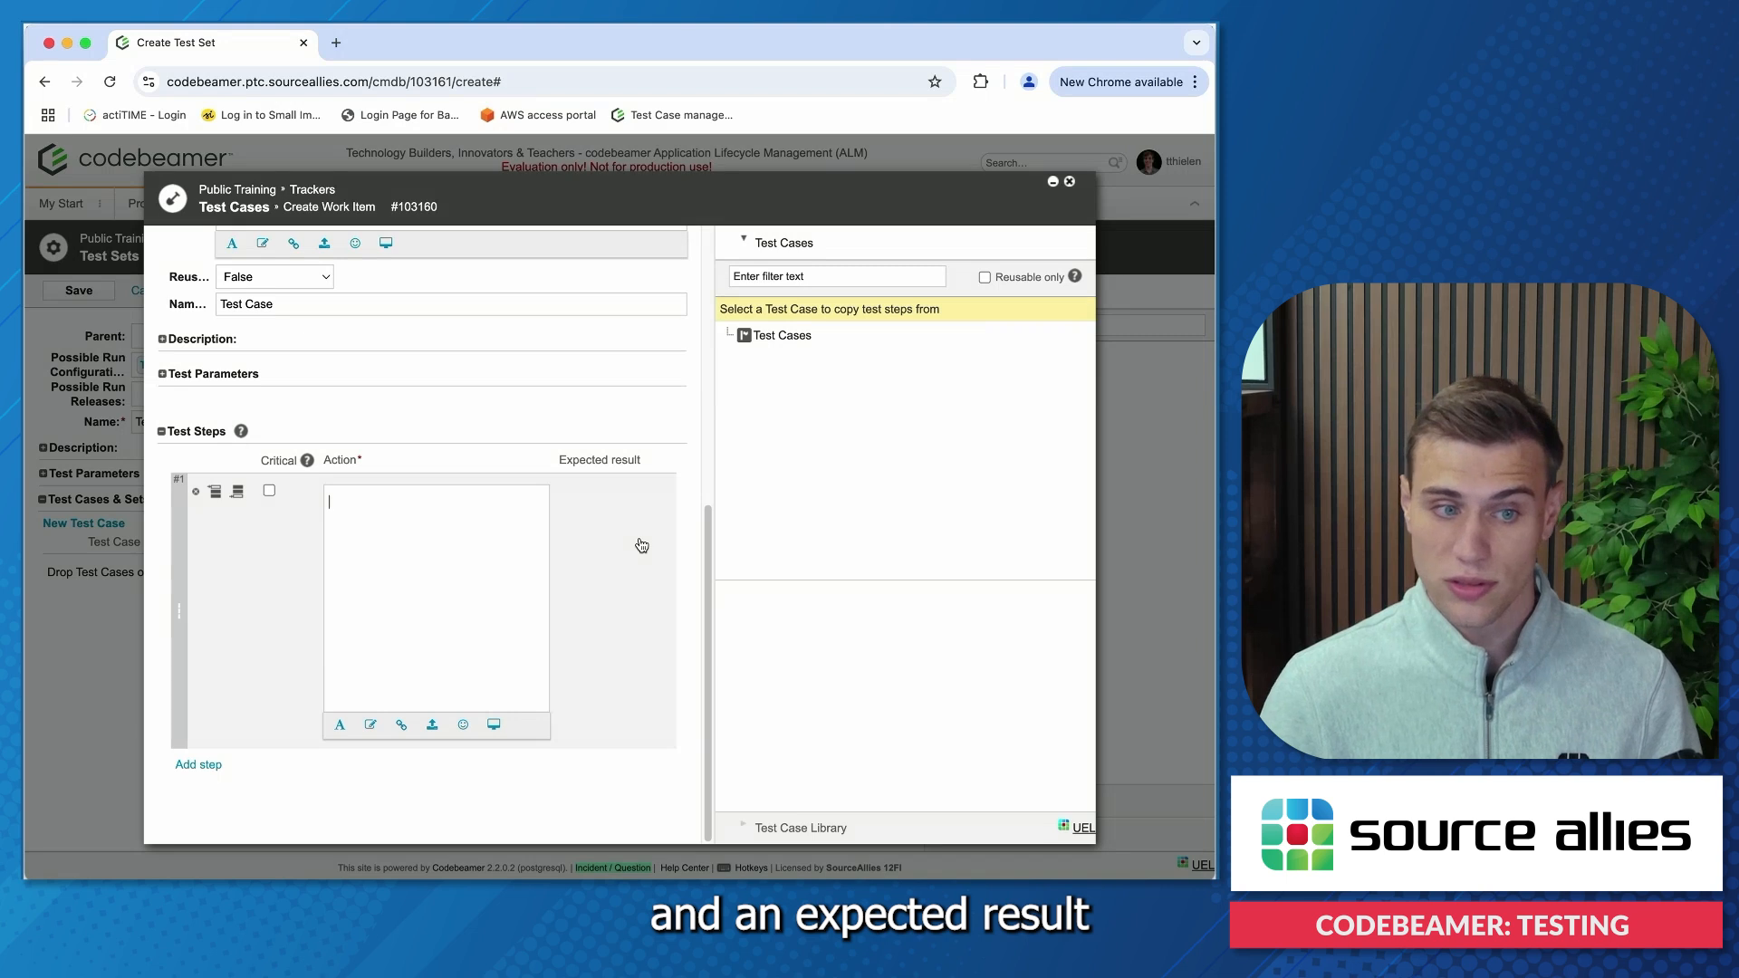
pyautogui.write('1+1')
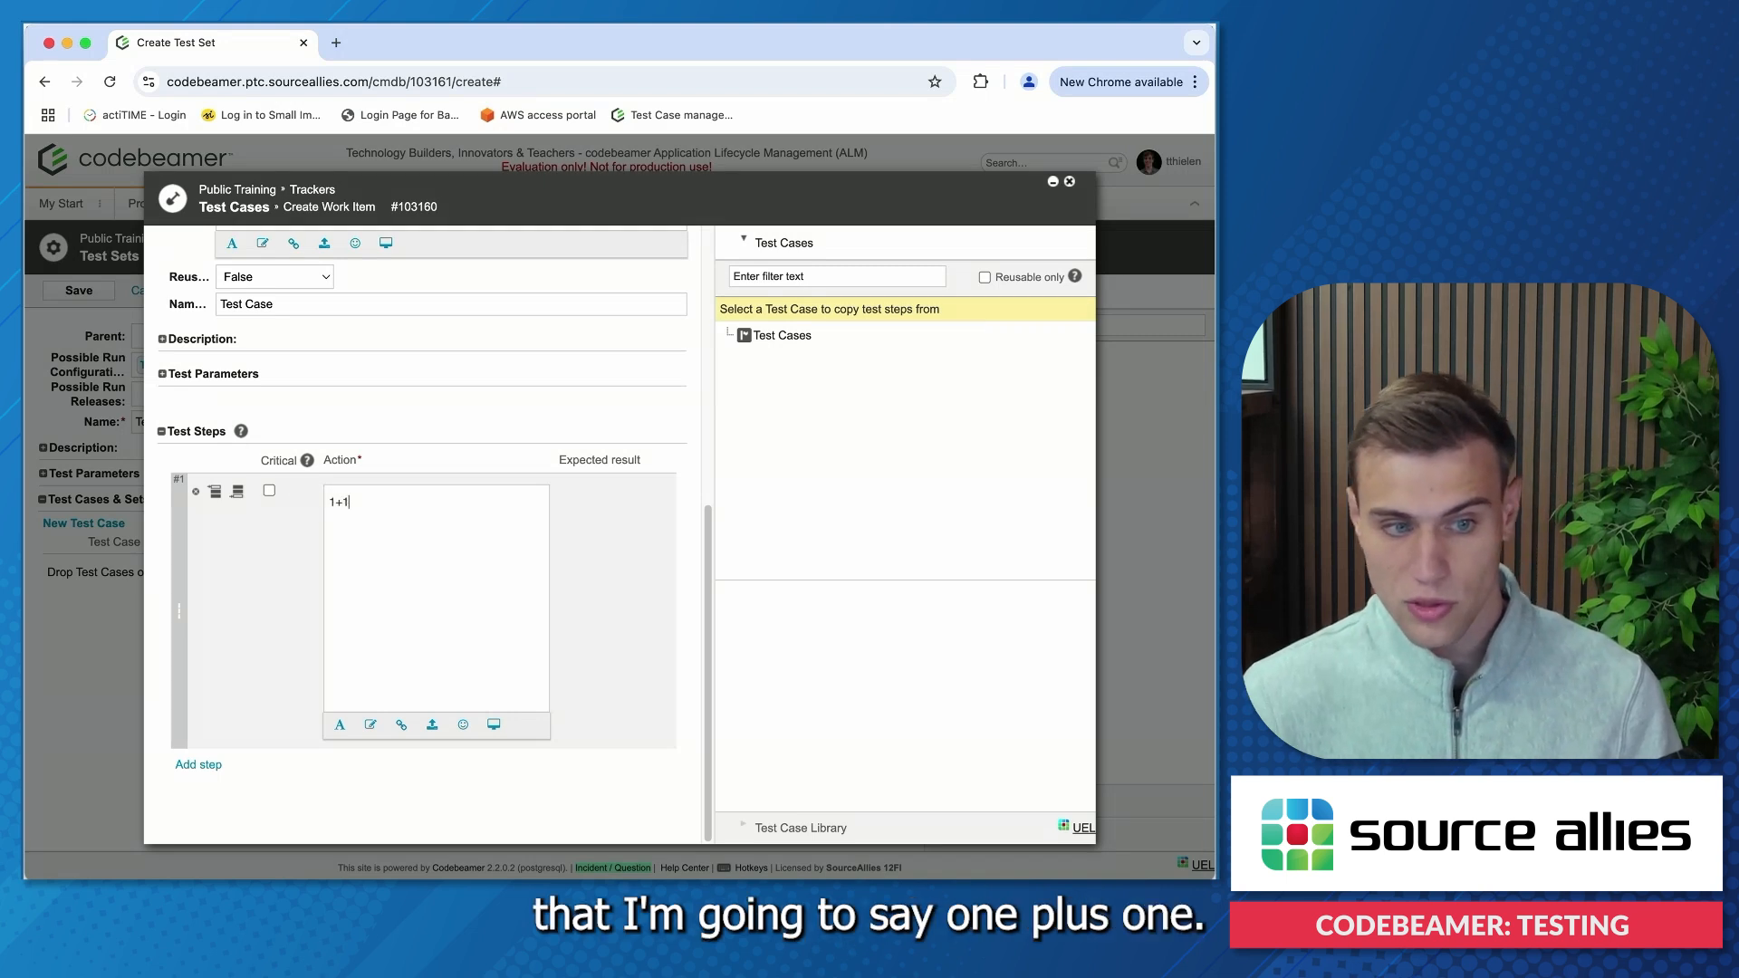
pyautogui.click(589, 536)
pyautogui.write('2')
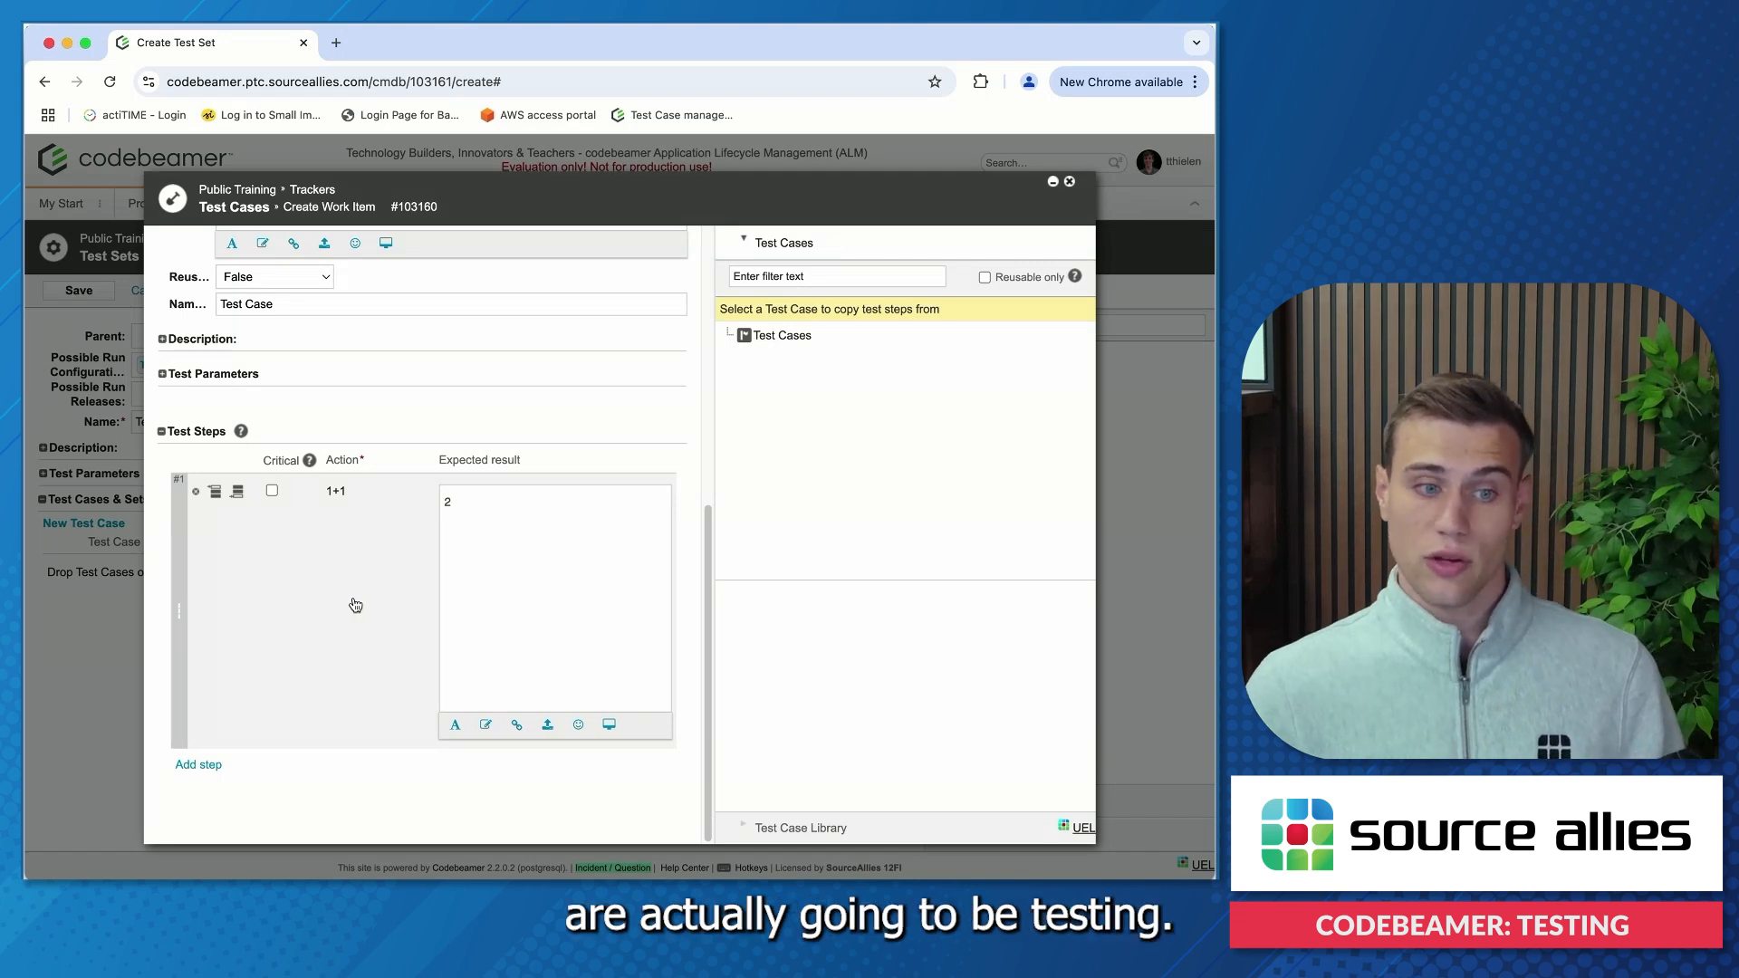
# Add a second test step with the action "2+2" and the deliberately wrong expected result "3"
pyautogui.click(199, 764)
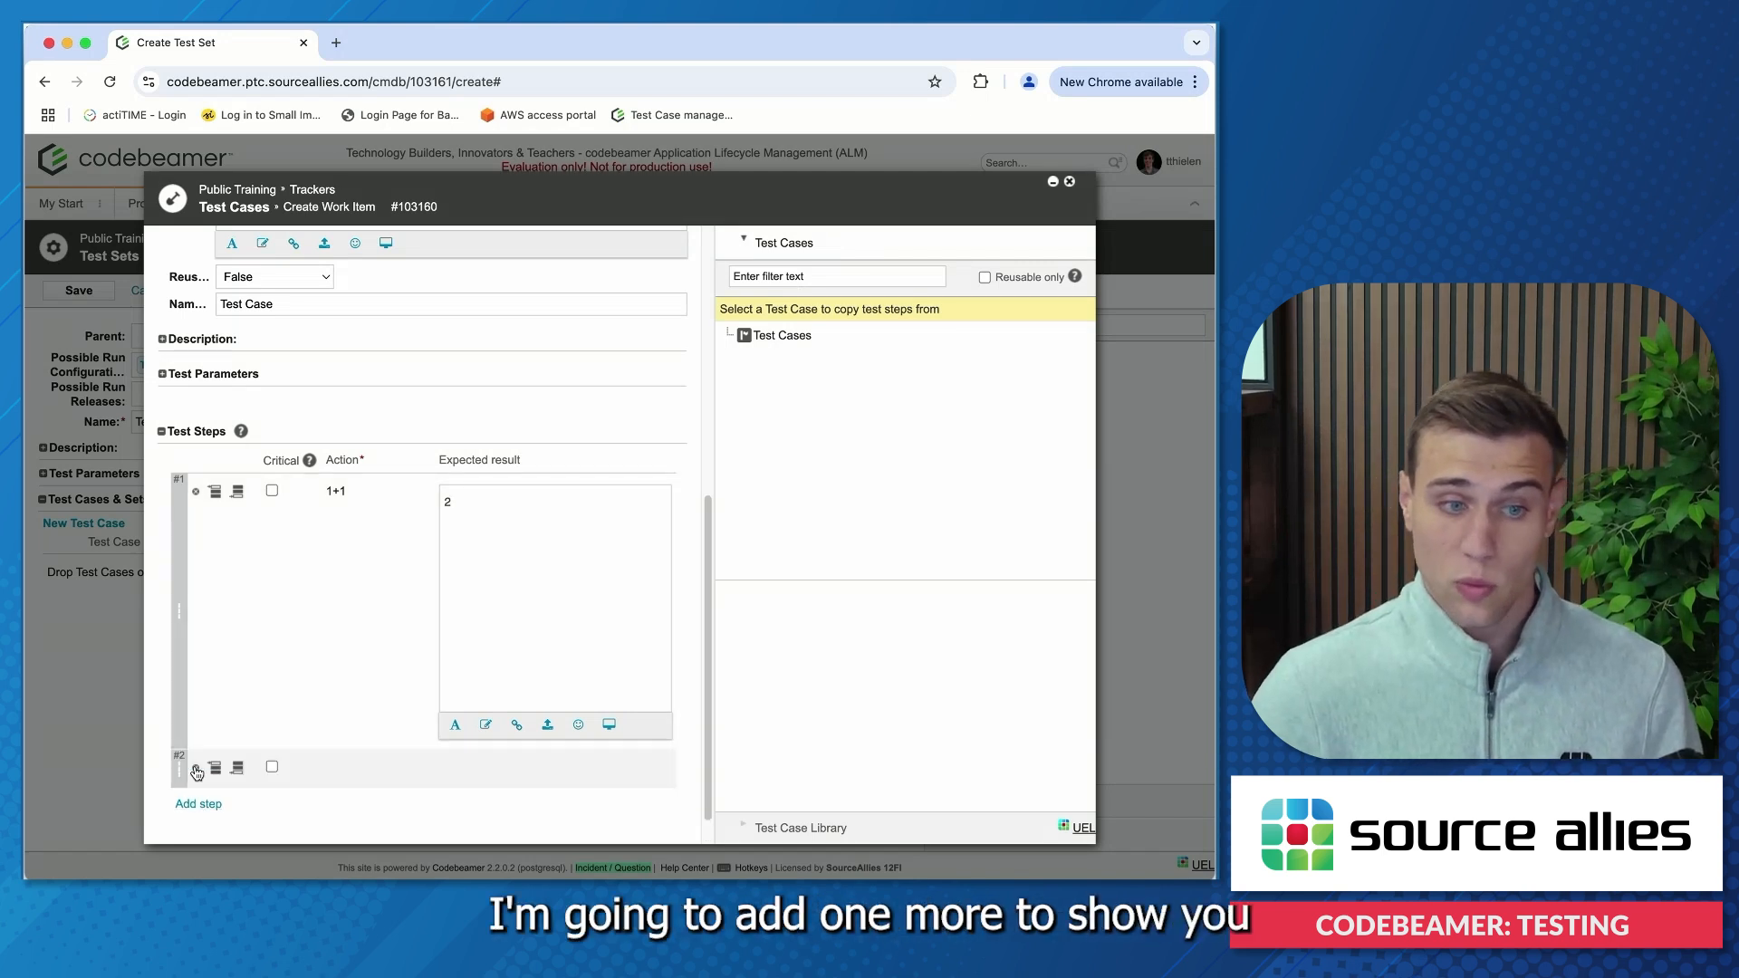
pyautogui.write('1')
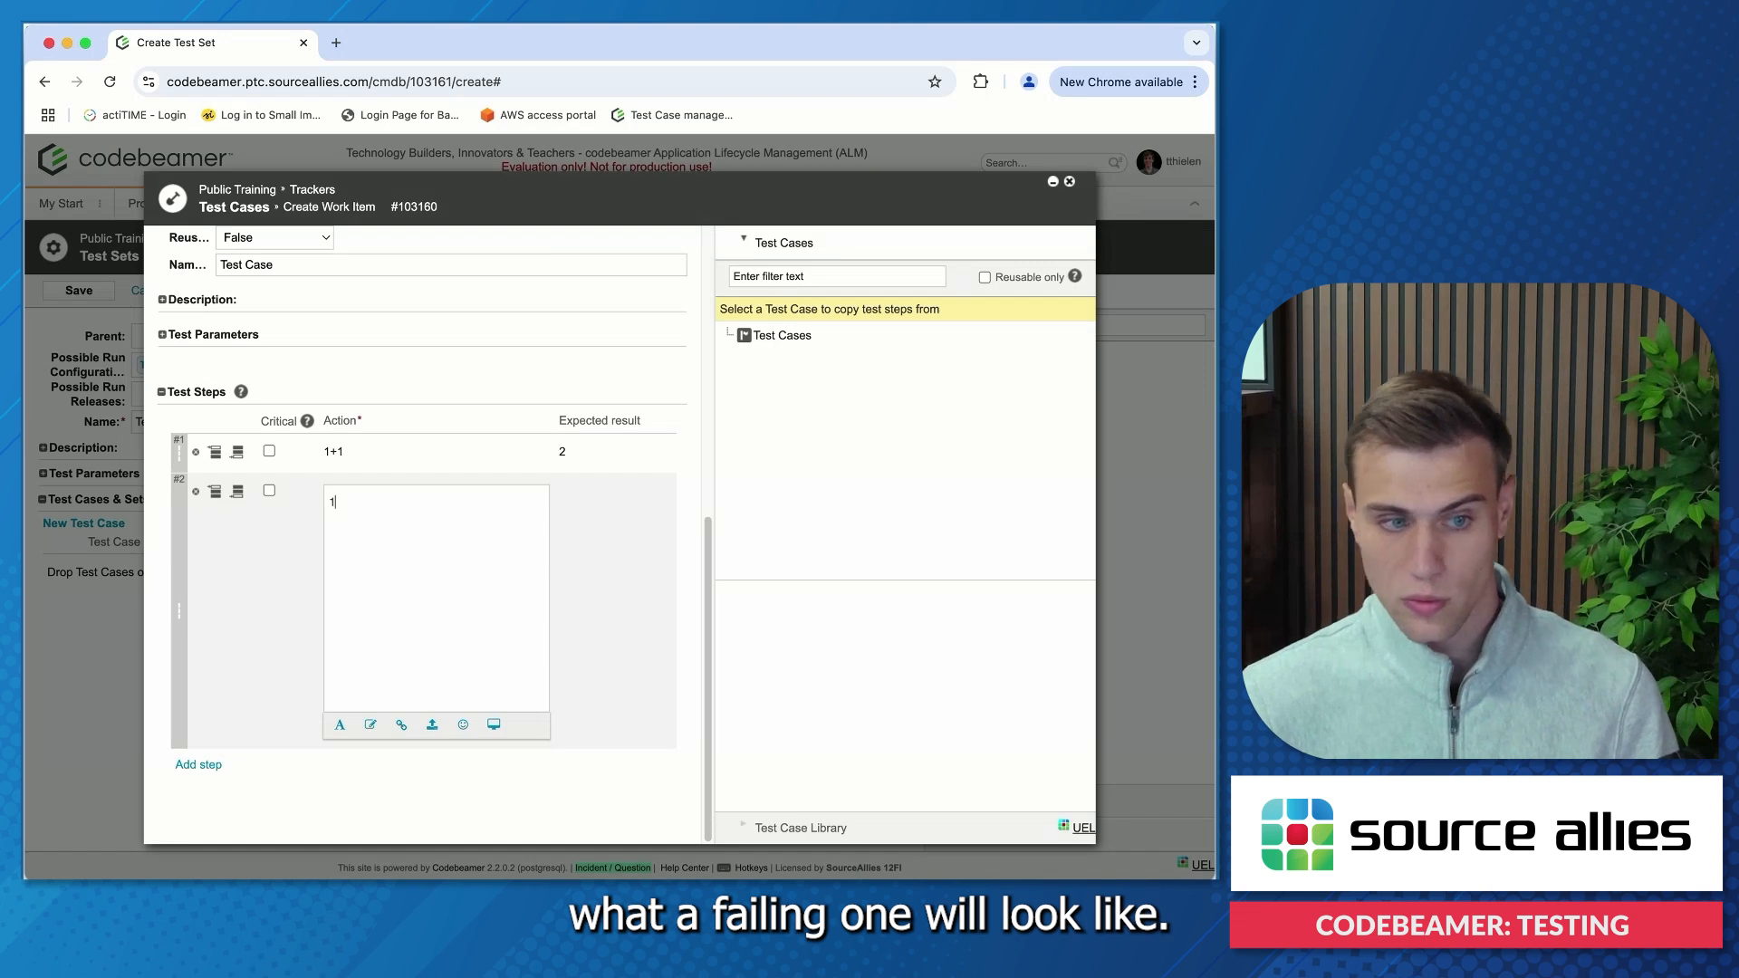
pyautogui.press('BackSpace')
pyautogui.write('2')
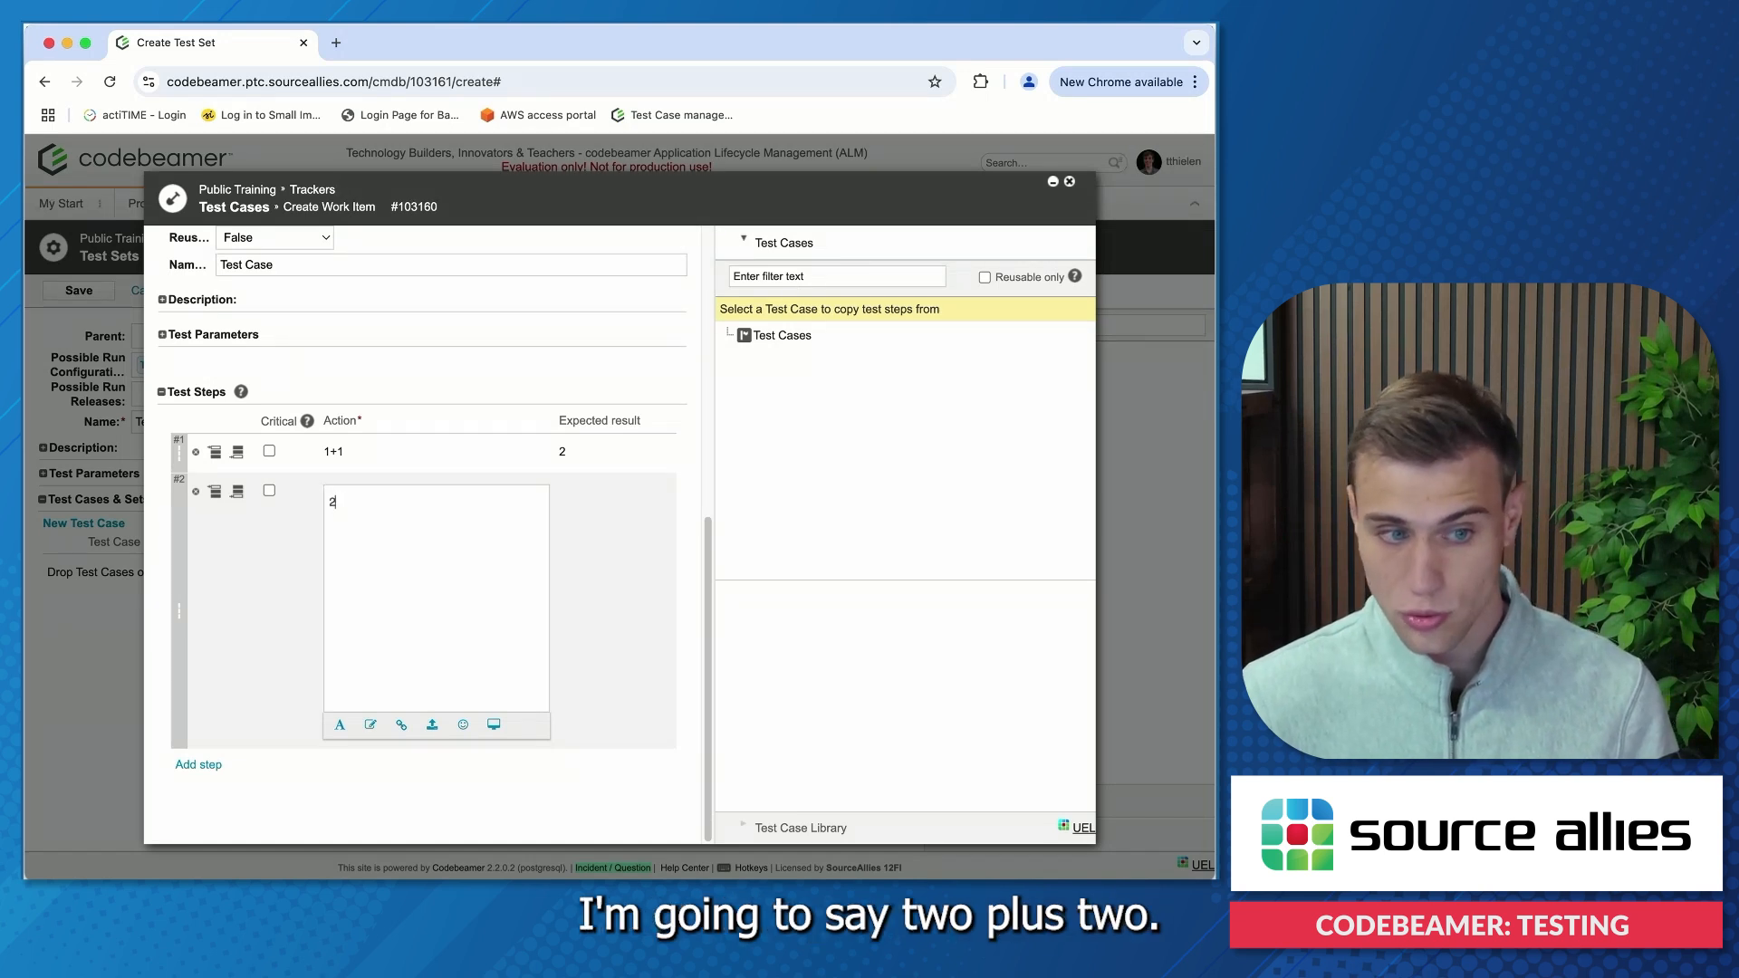
pyautogui.write('+2')
pyautogui.click(605, 533)
pyautogui.write('3')
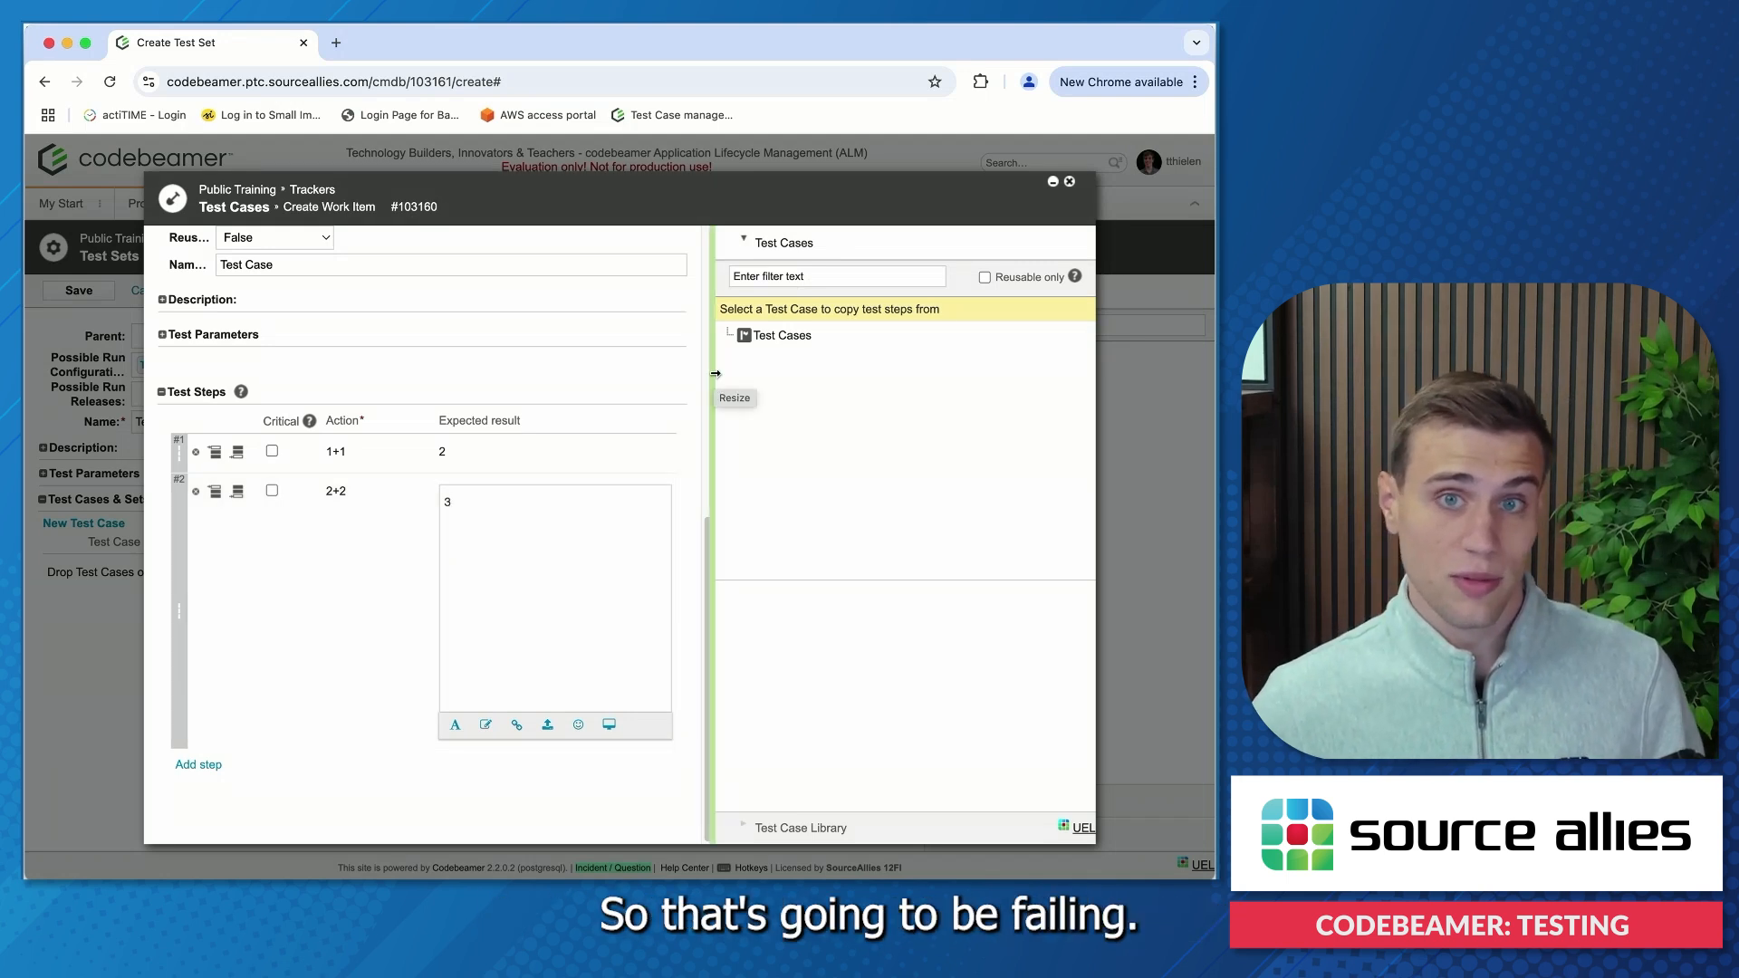
# Save the completed test case into the test set, and save the test set itself
pyautogui.scroll(1, 623, 416)
pyautogui.scroll(5, 506, 585)
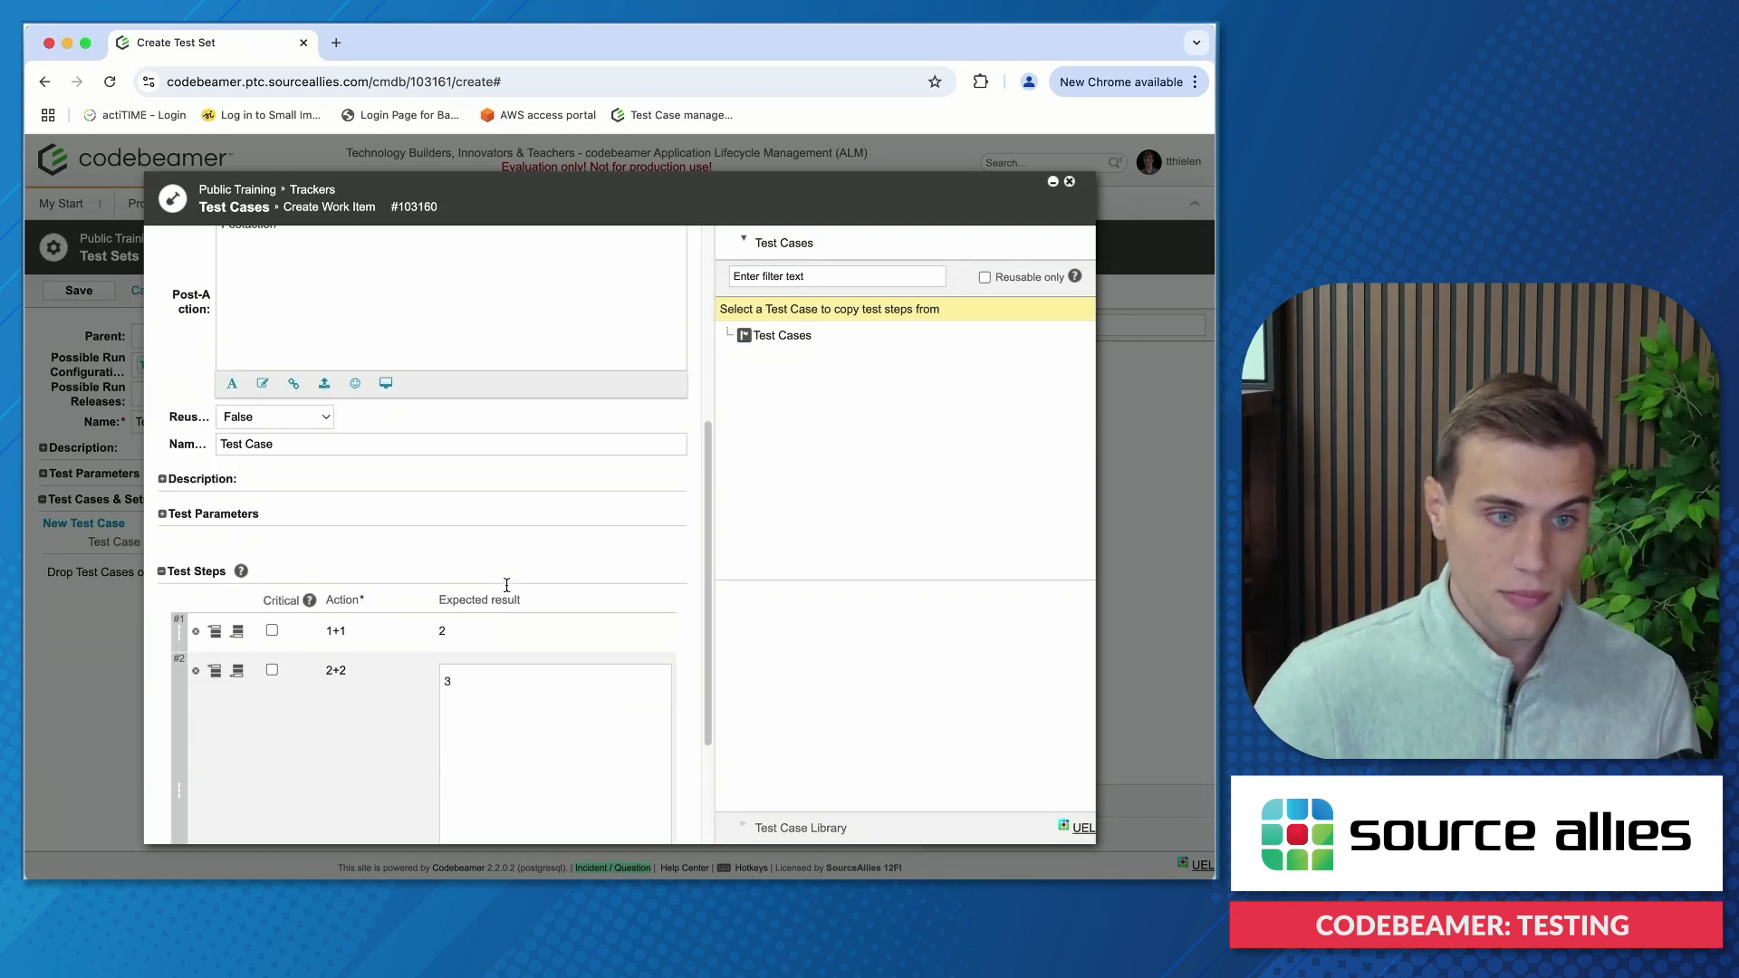
pyautogui.scroll(6, 506, 585)
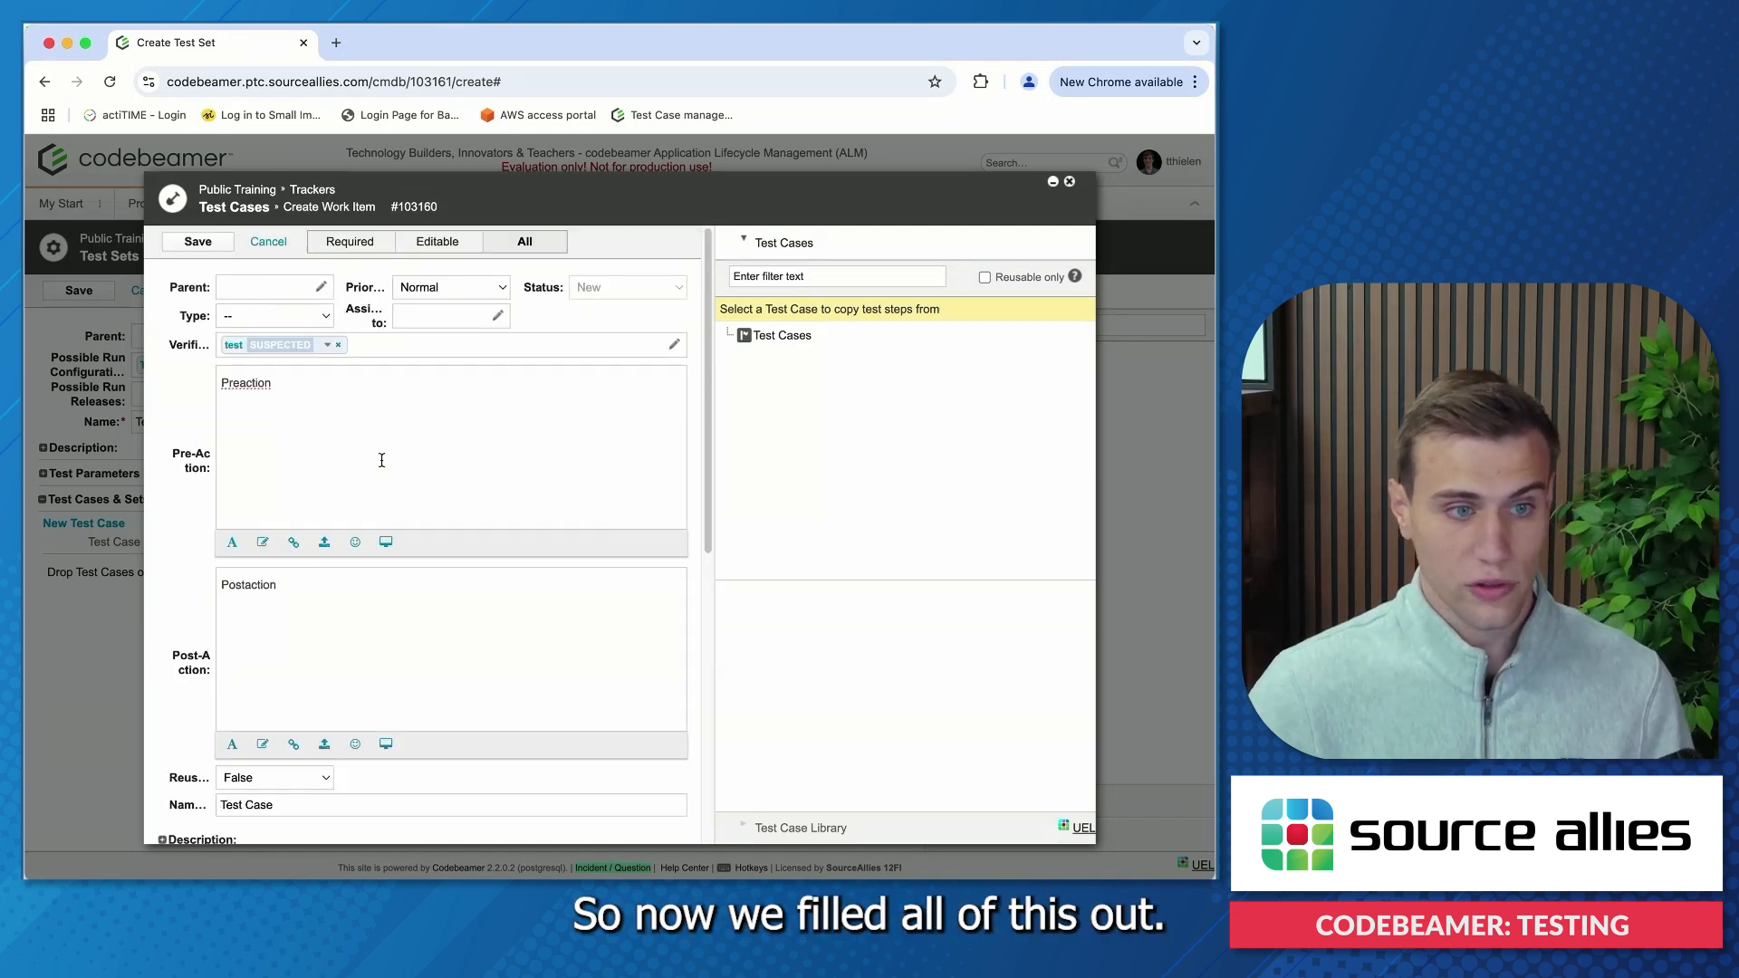
pyautogui.click(198, 241)
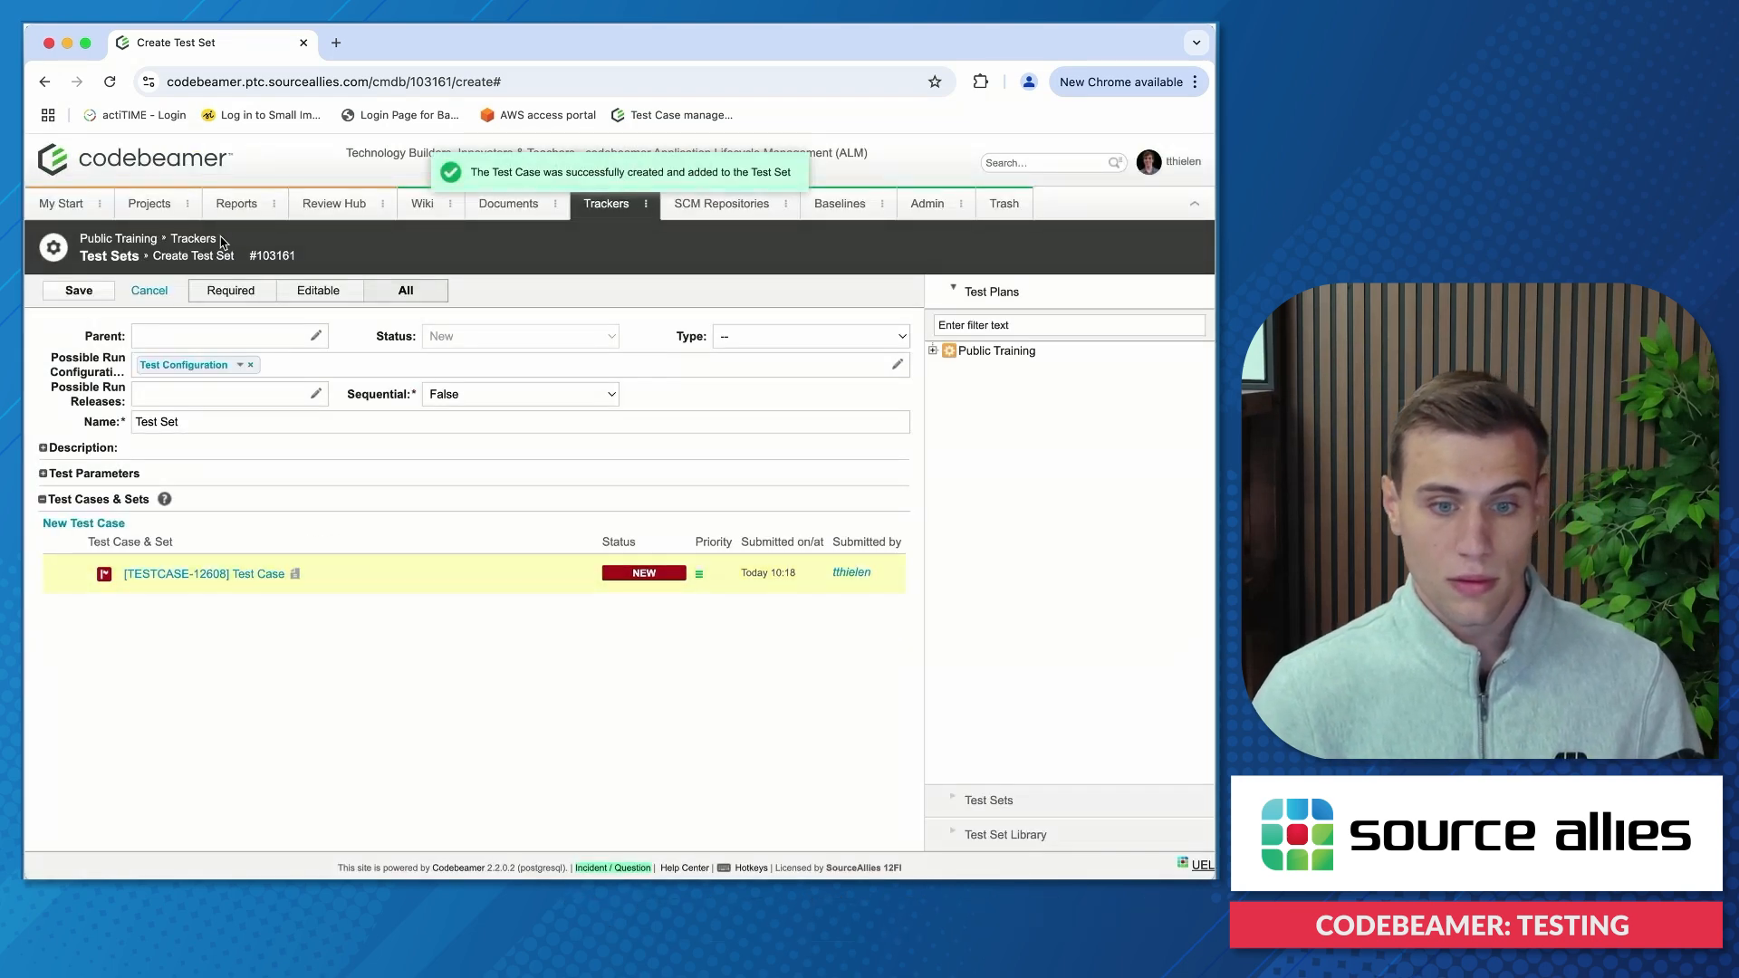
pyautogui.click(79, 291)
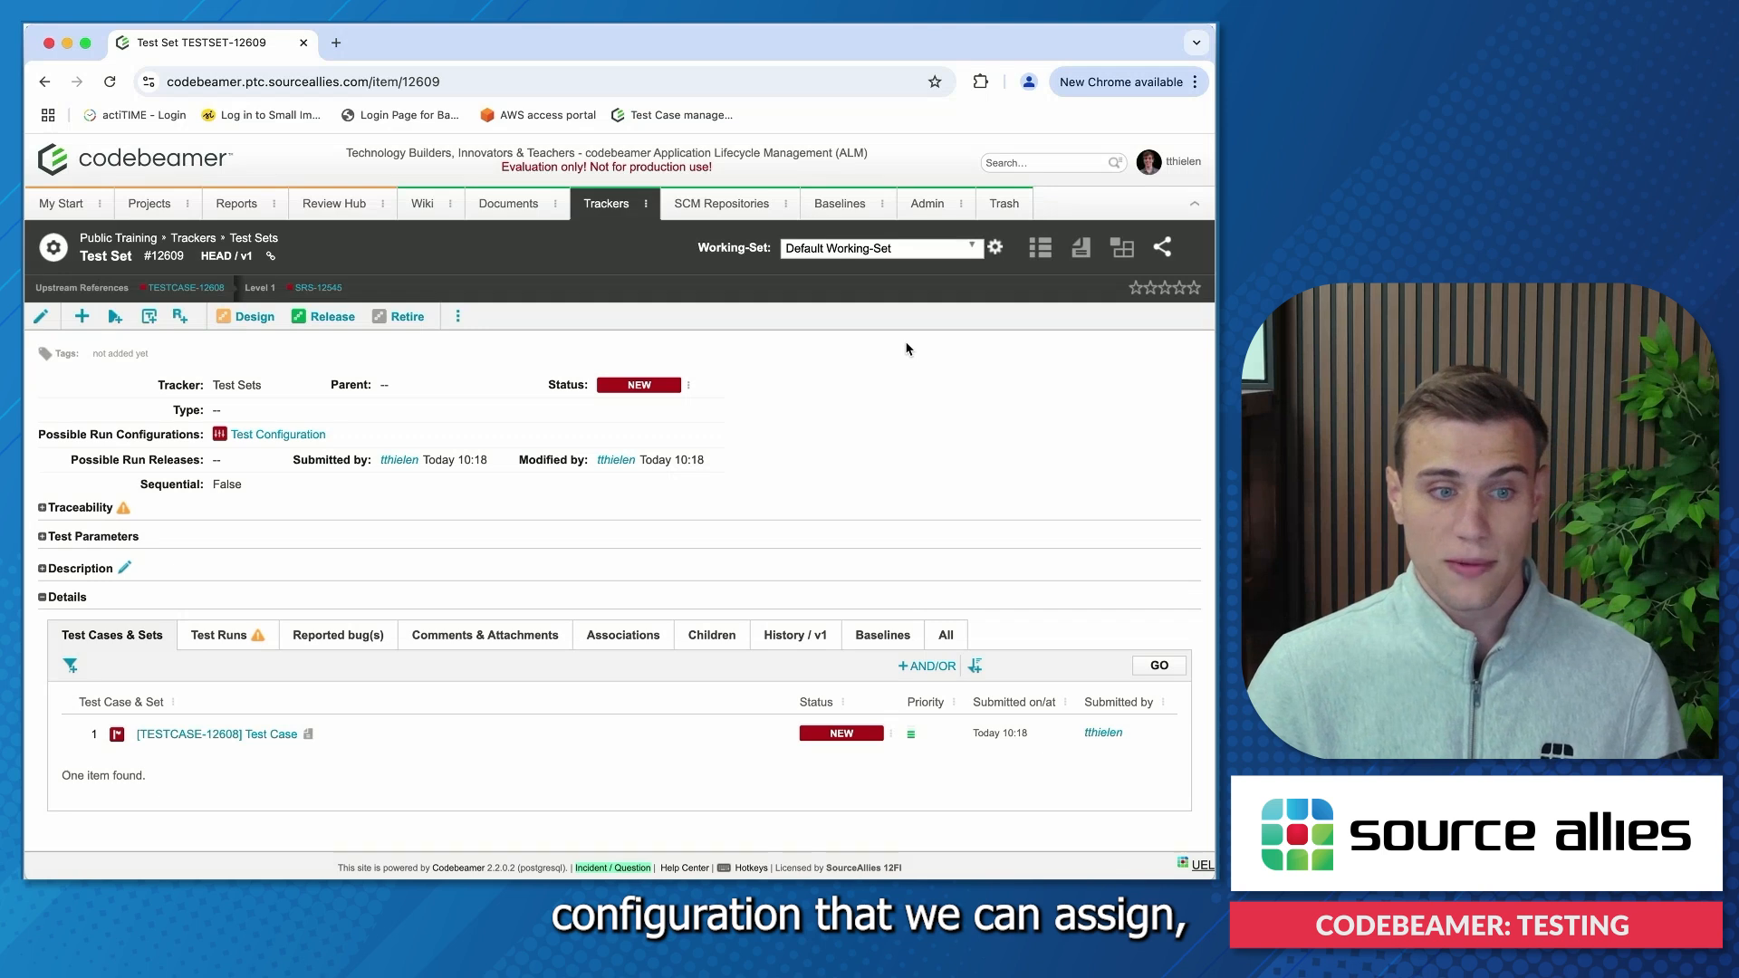
# Try a new test run for the test set that runs all test cases, even those which are not accepted
pyautogui.click(115, 318)
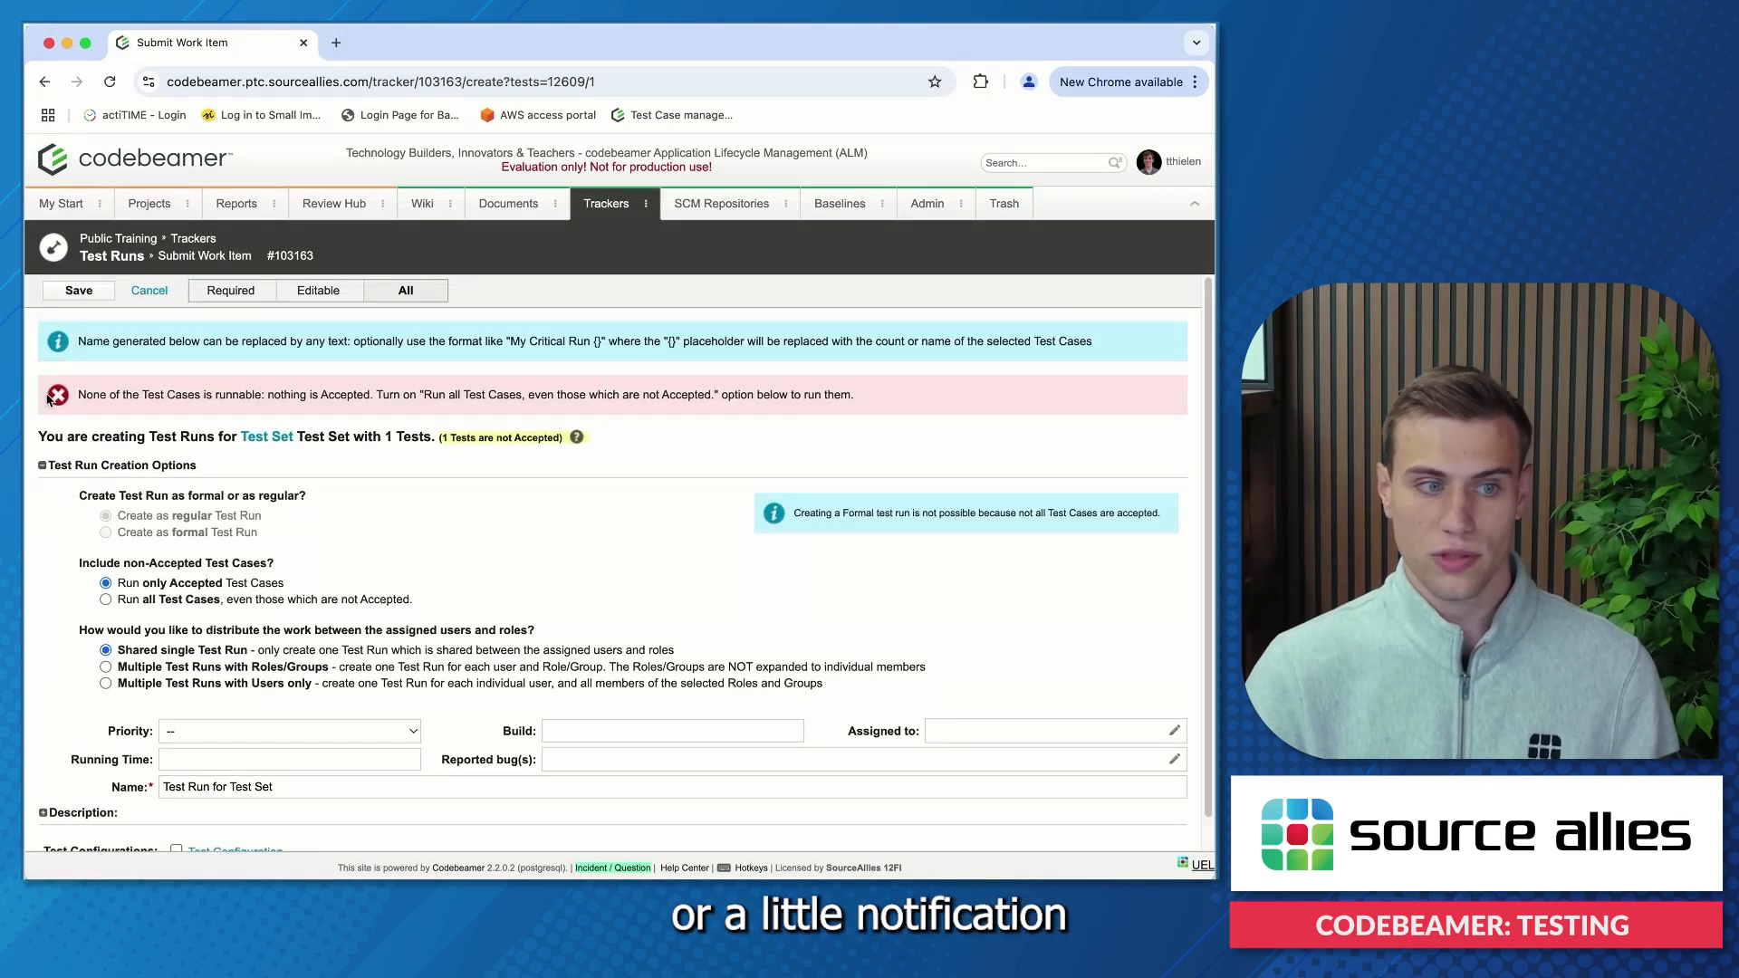
pyautogui.moveTo(50, 398); pyautogui.dragTo(860, 405)
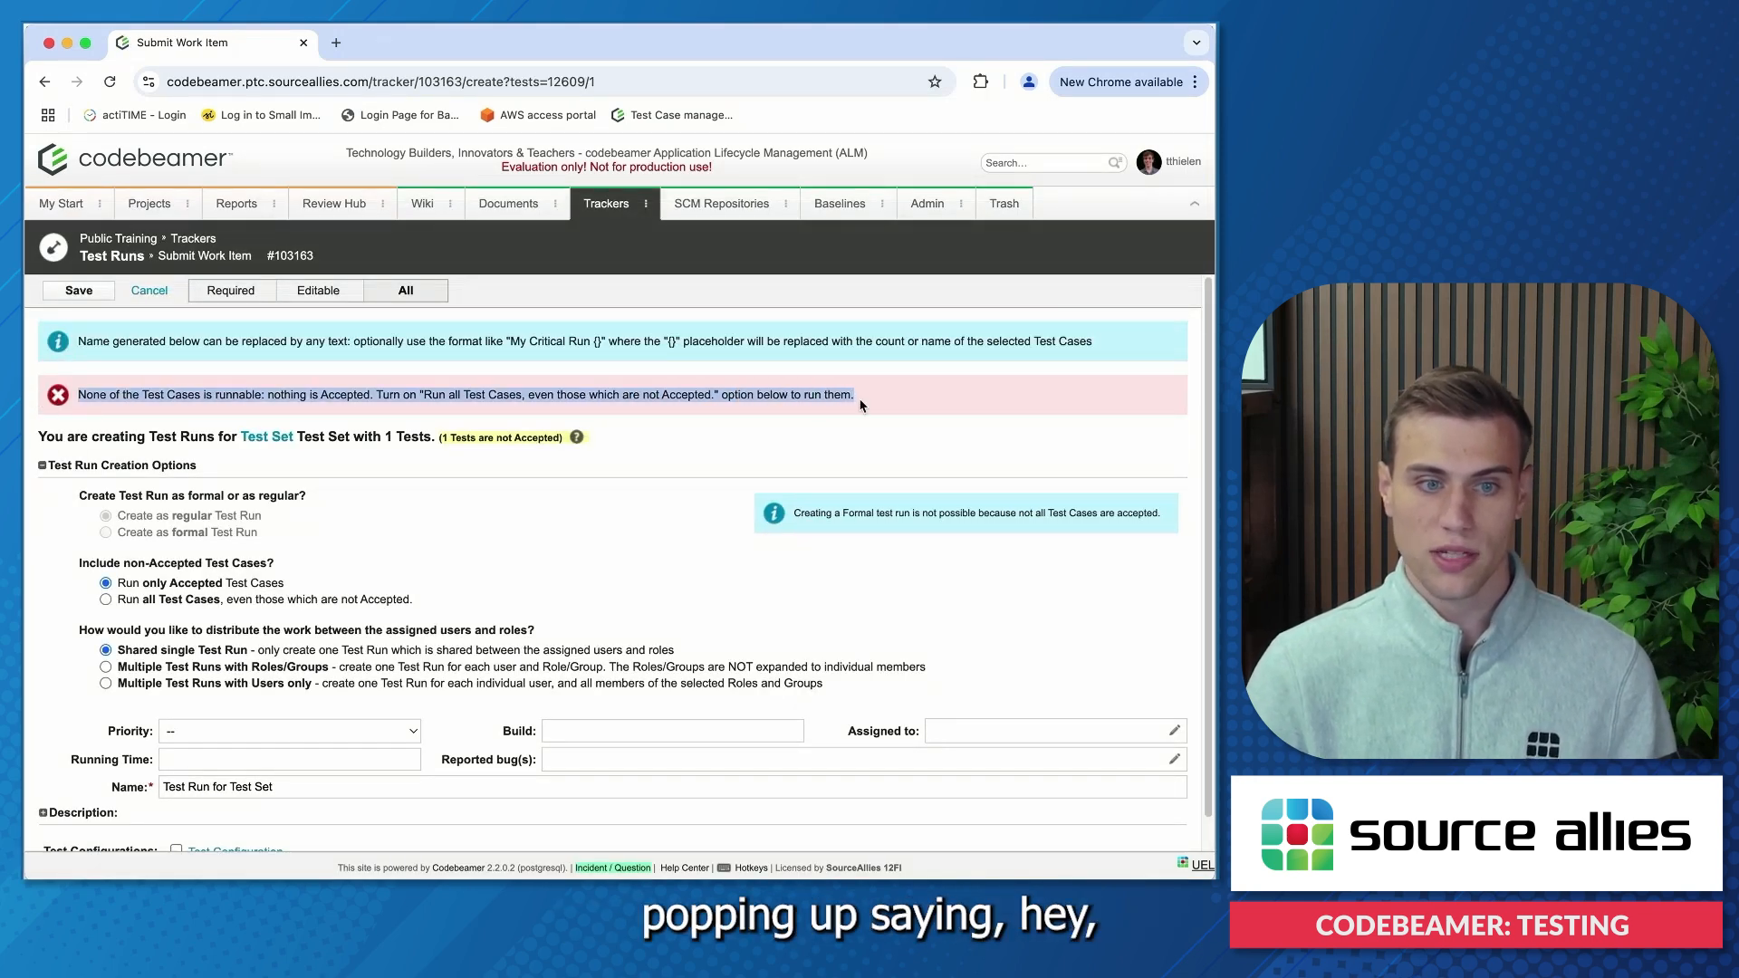
pyautogui.click(867, 402)
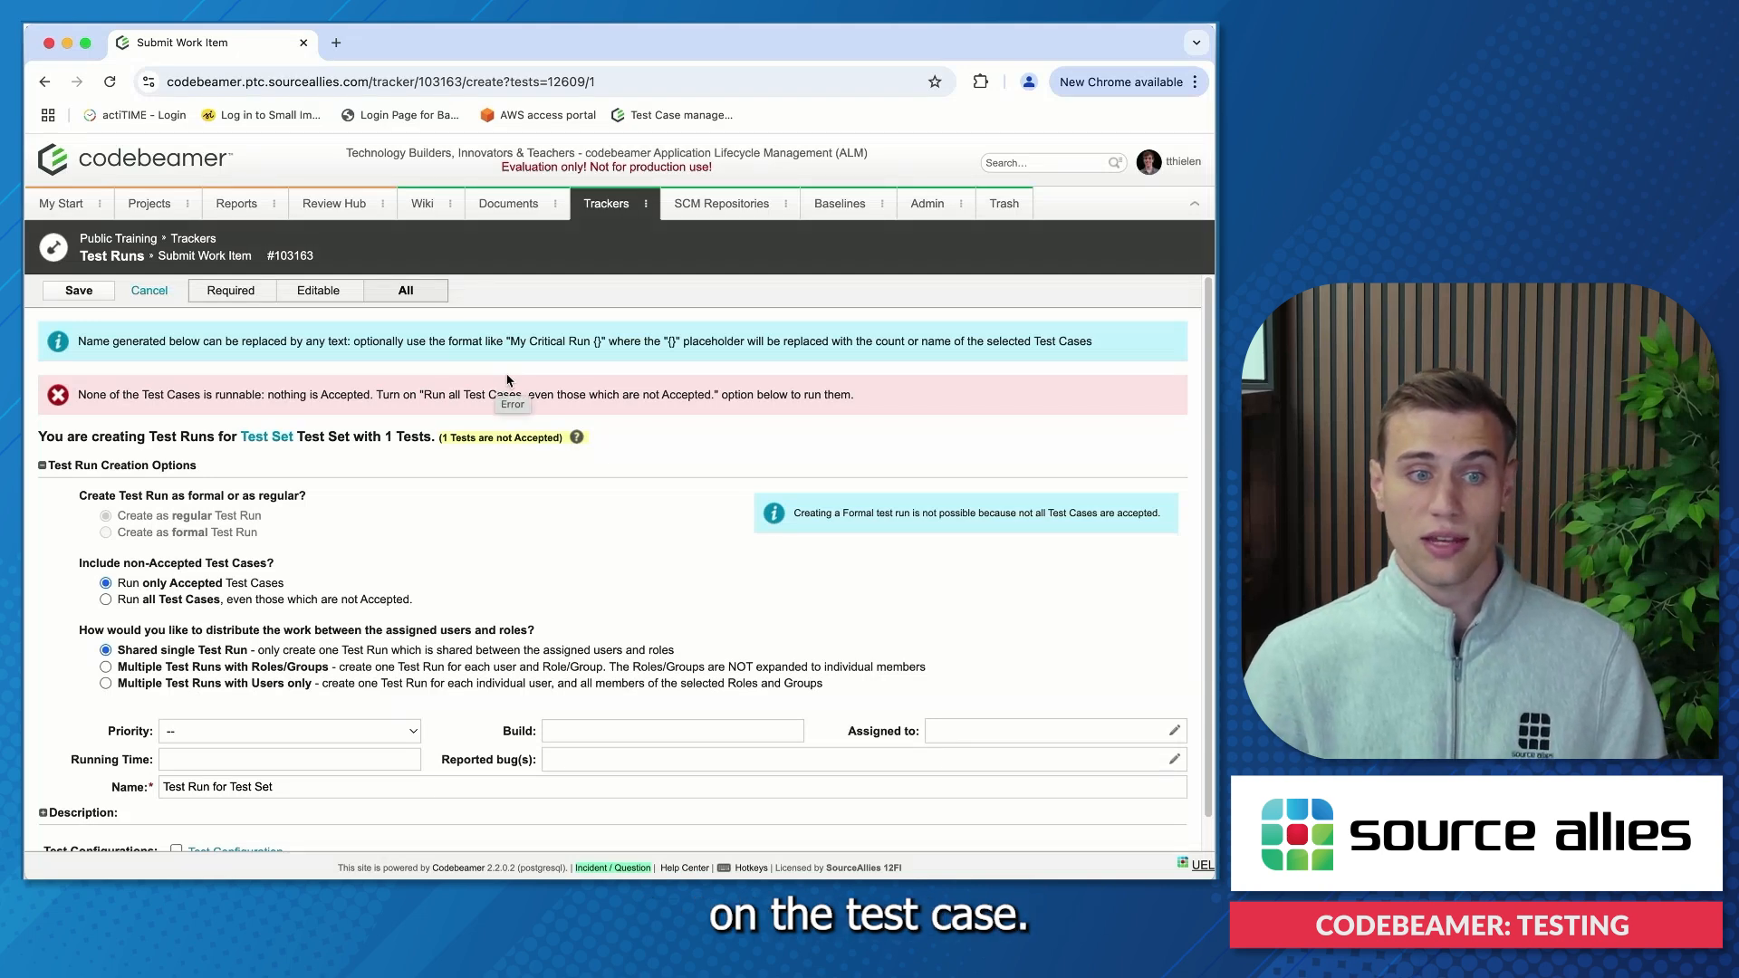
pyautogui.scroll(-1, 576, 383)
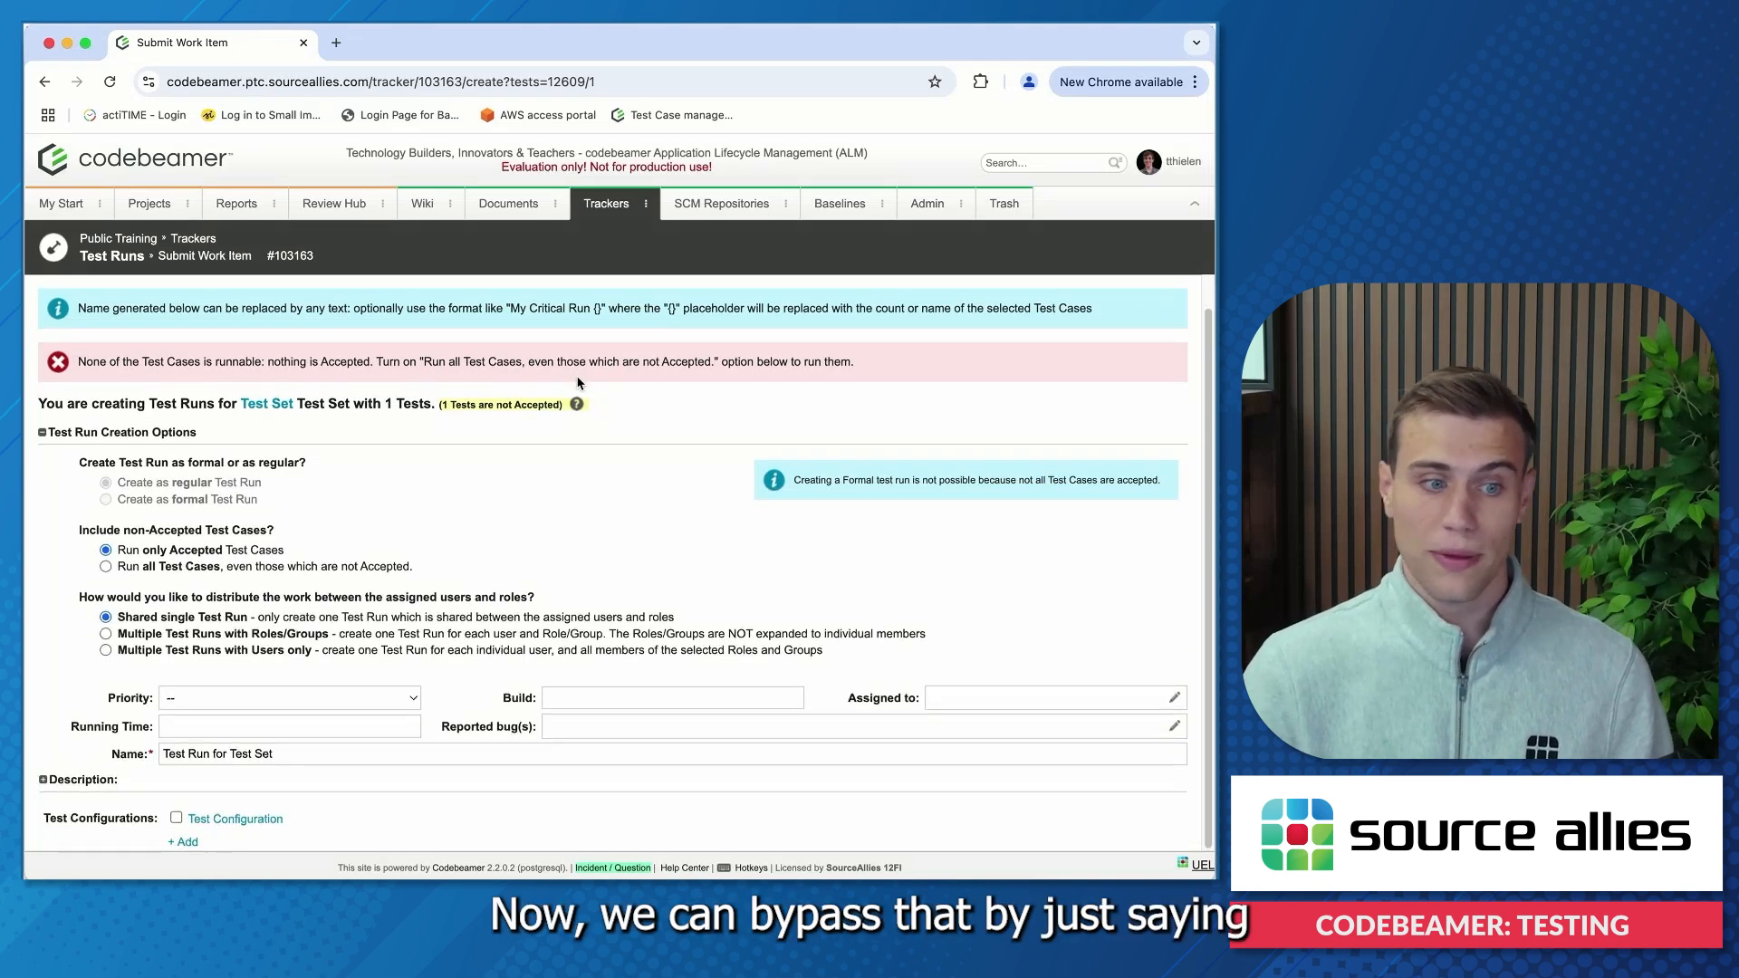
pyautogui.click(106, 567)
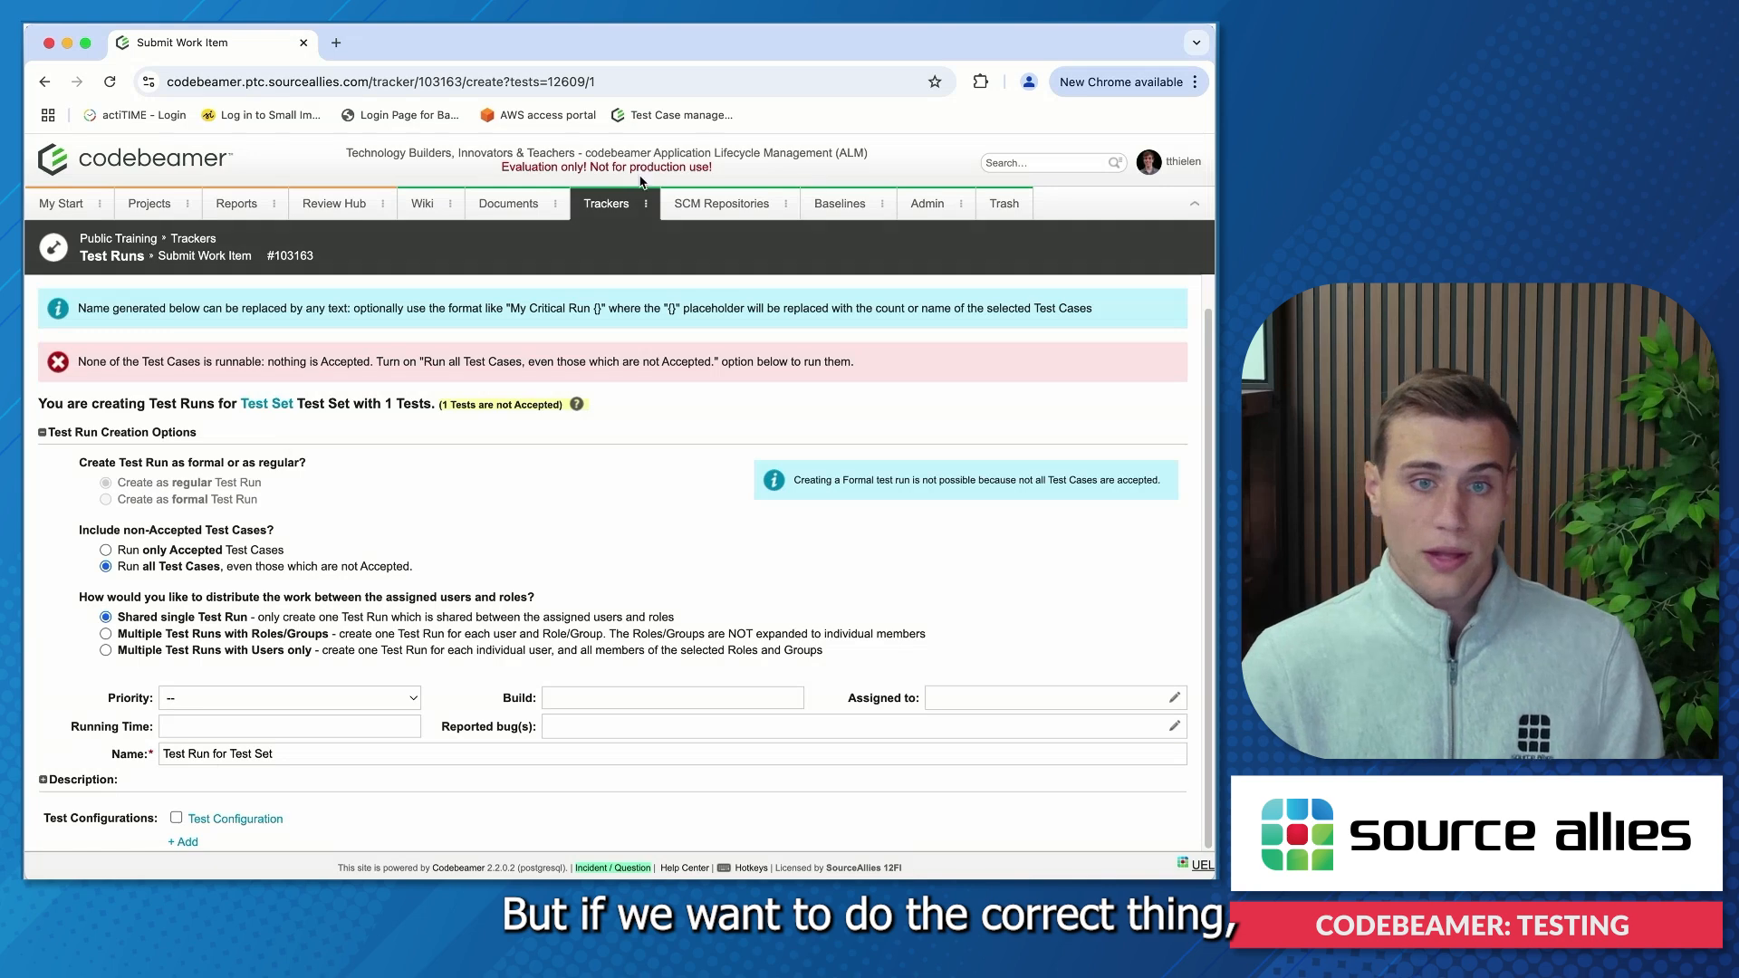
# Open "Test Case" in the Test Cases tracker, change its status to Accepted and save it
pyautogui.click(647, 207)
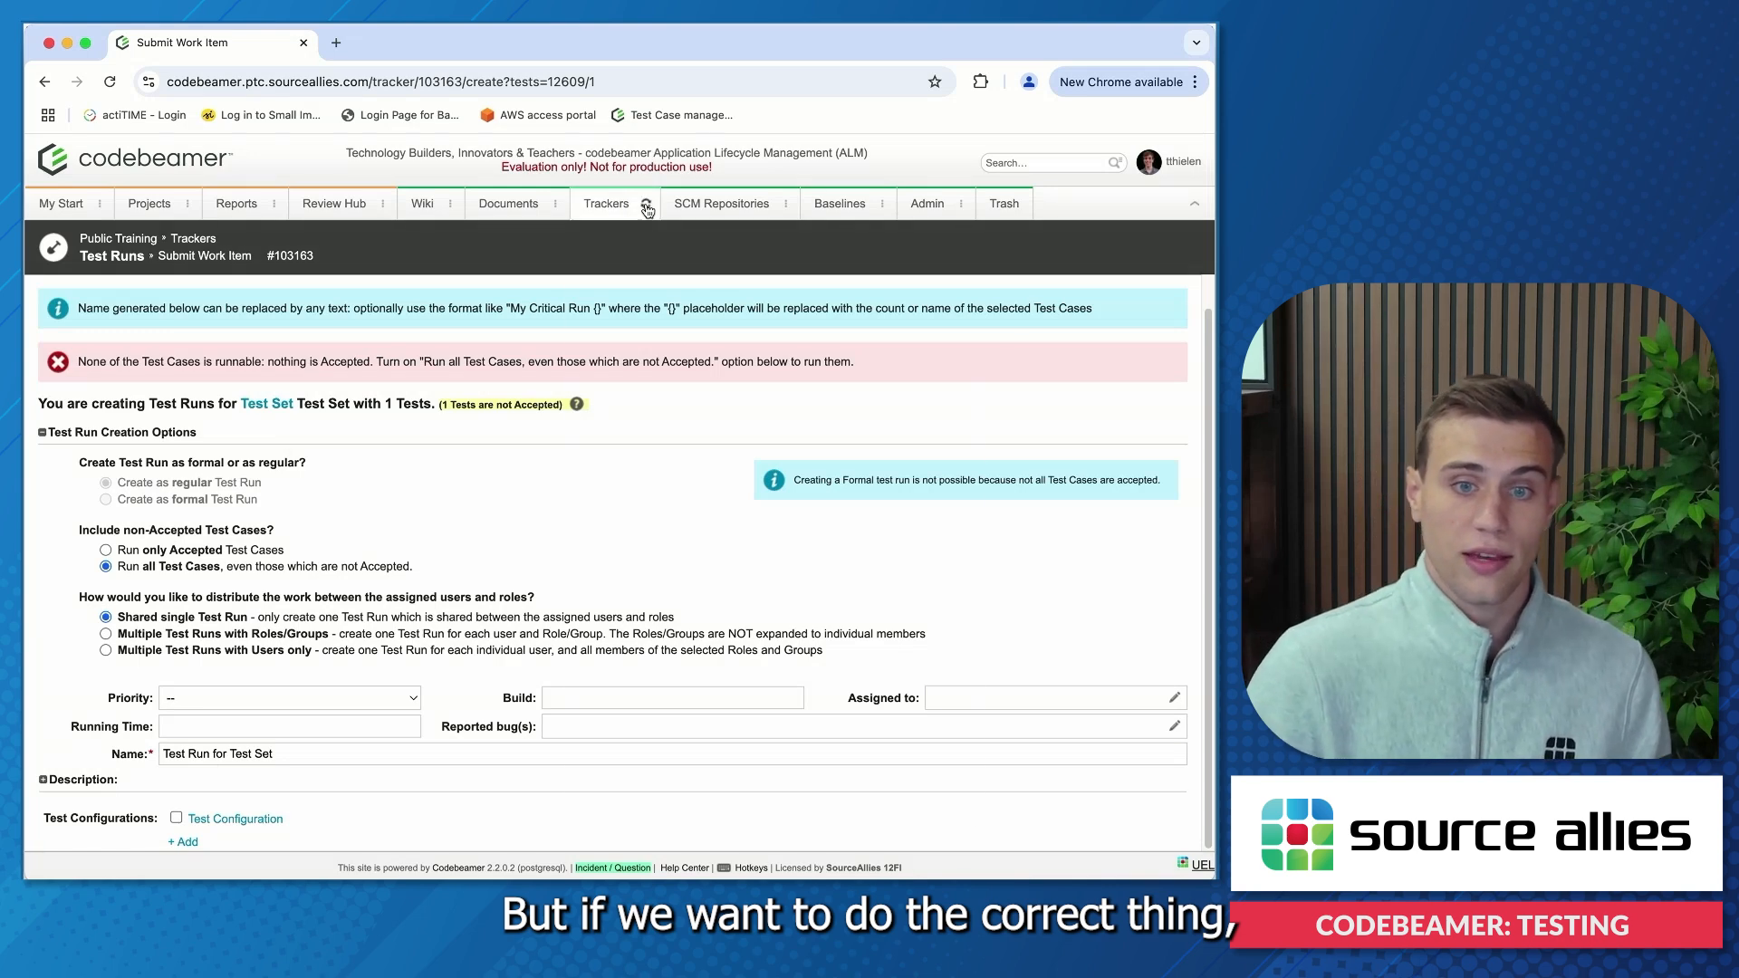
pyautogui.click(877, 376)
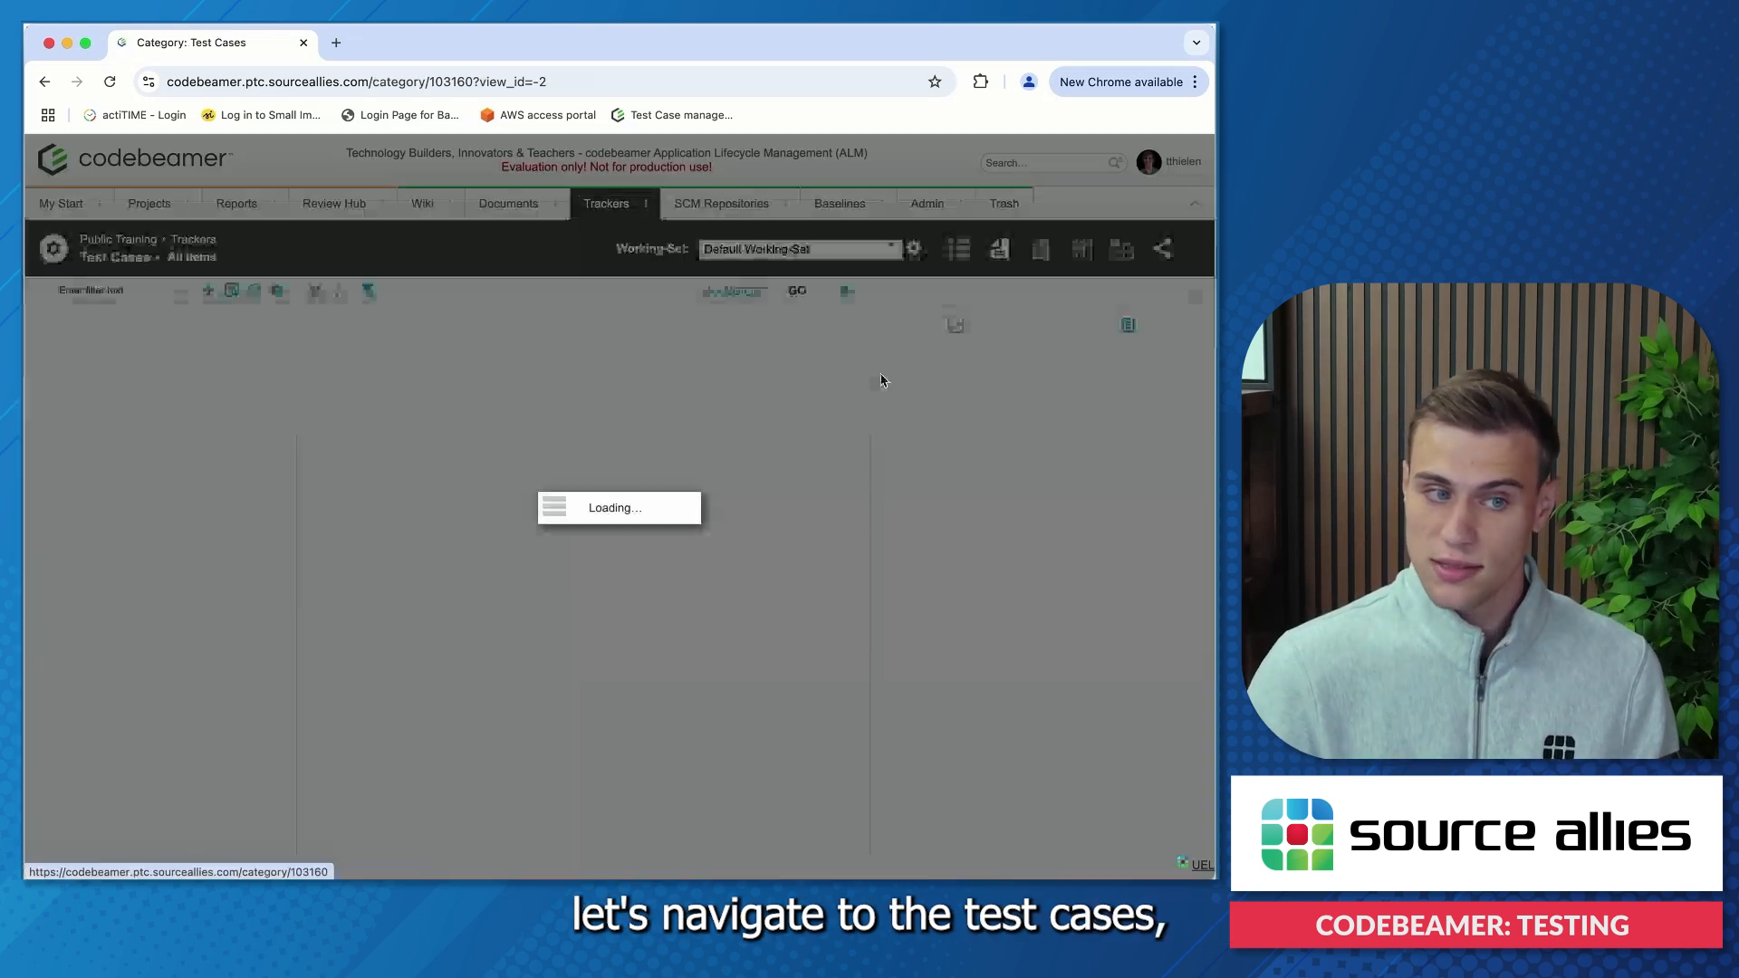
pyautogui.click(425, 328)
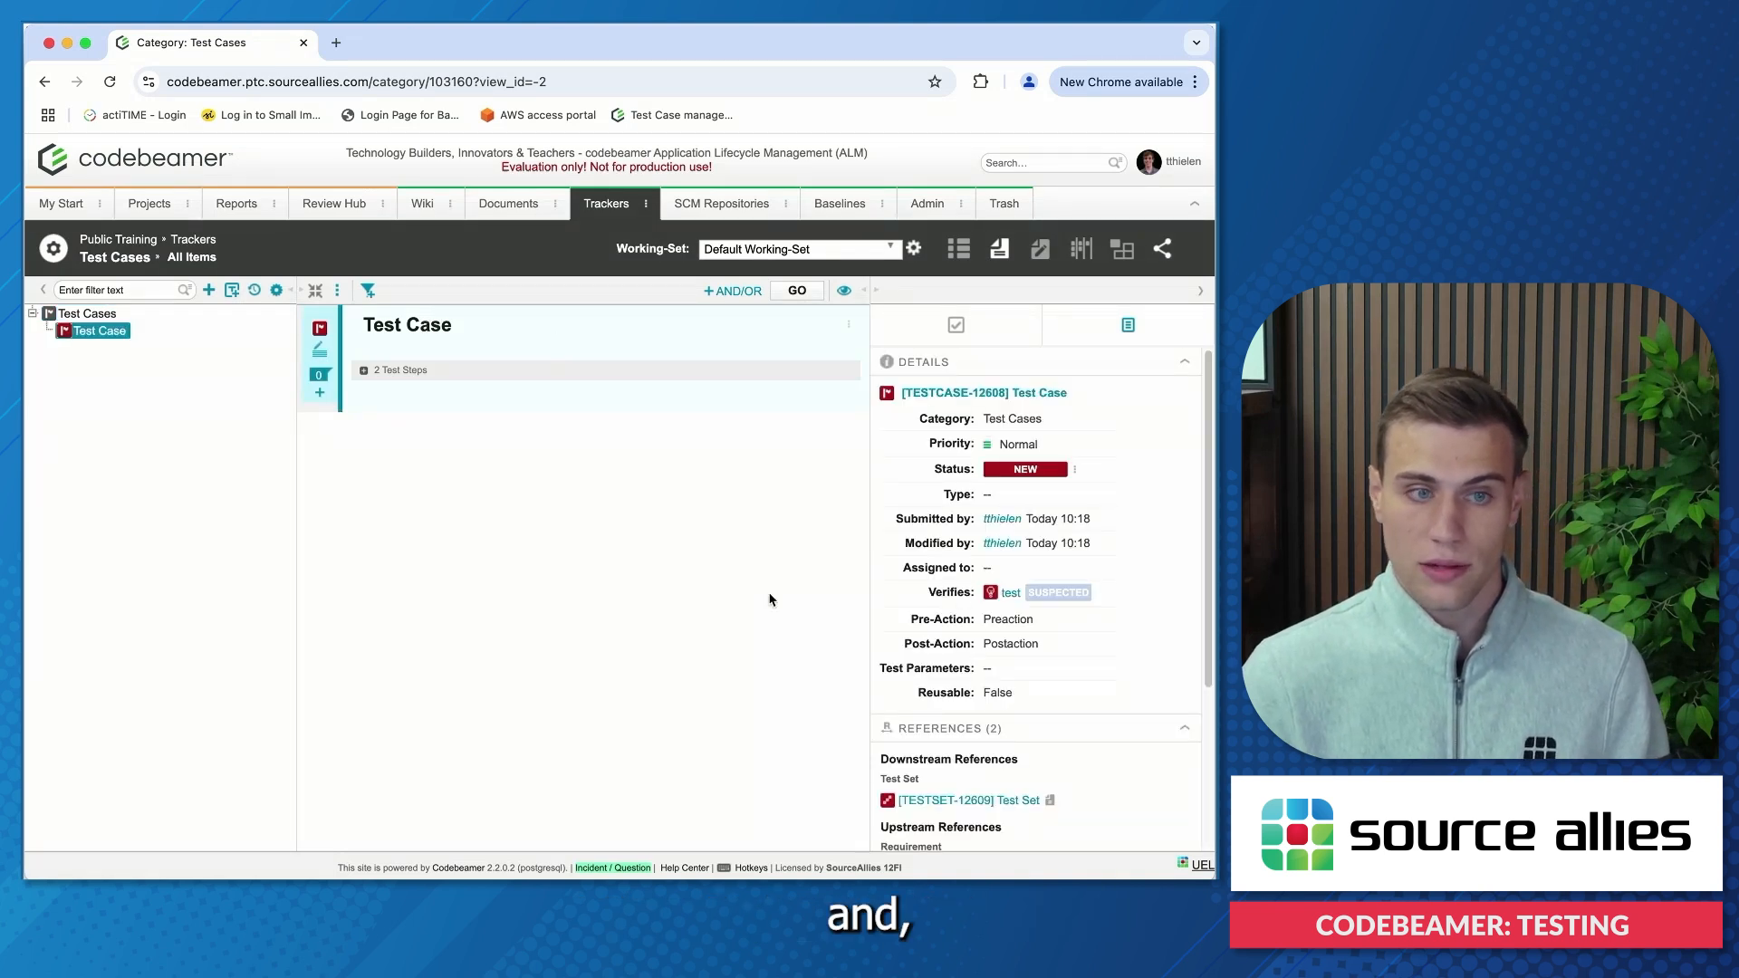
pyautogui.click(1075, 470)
pyautogui.click(1030, 517)
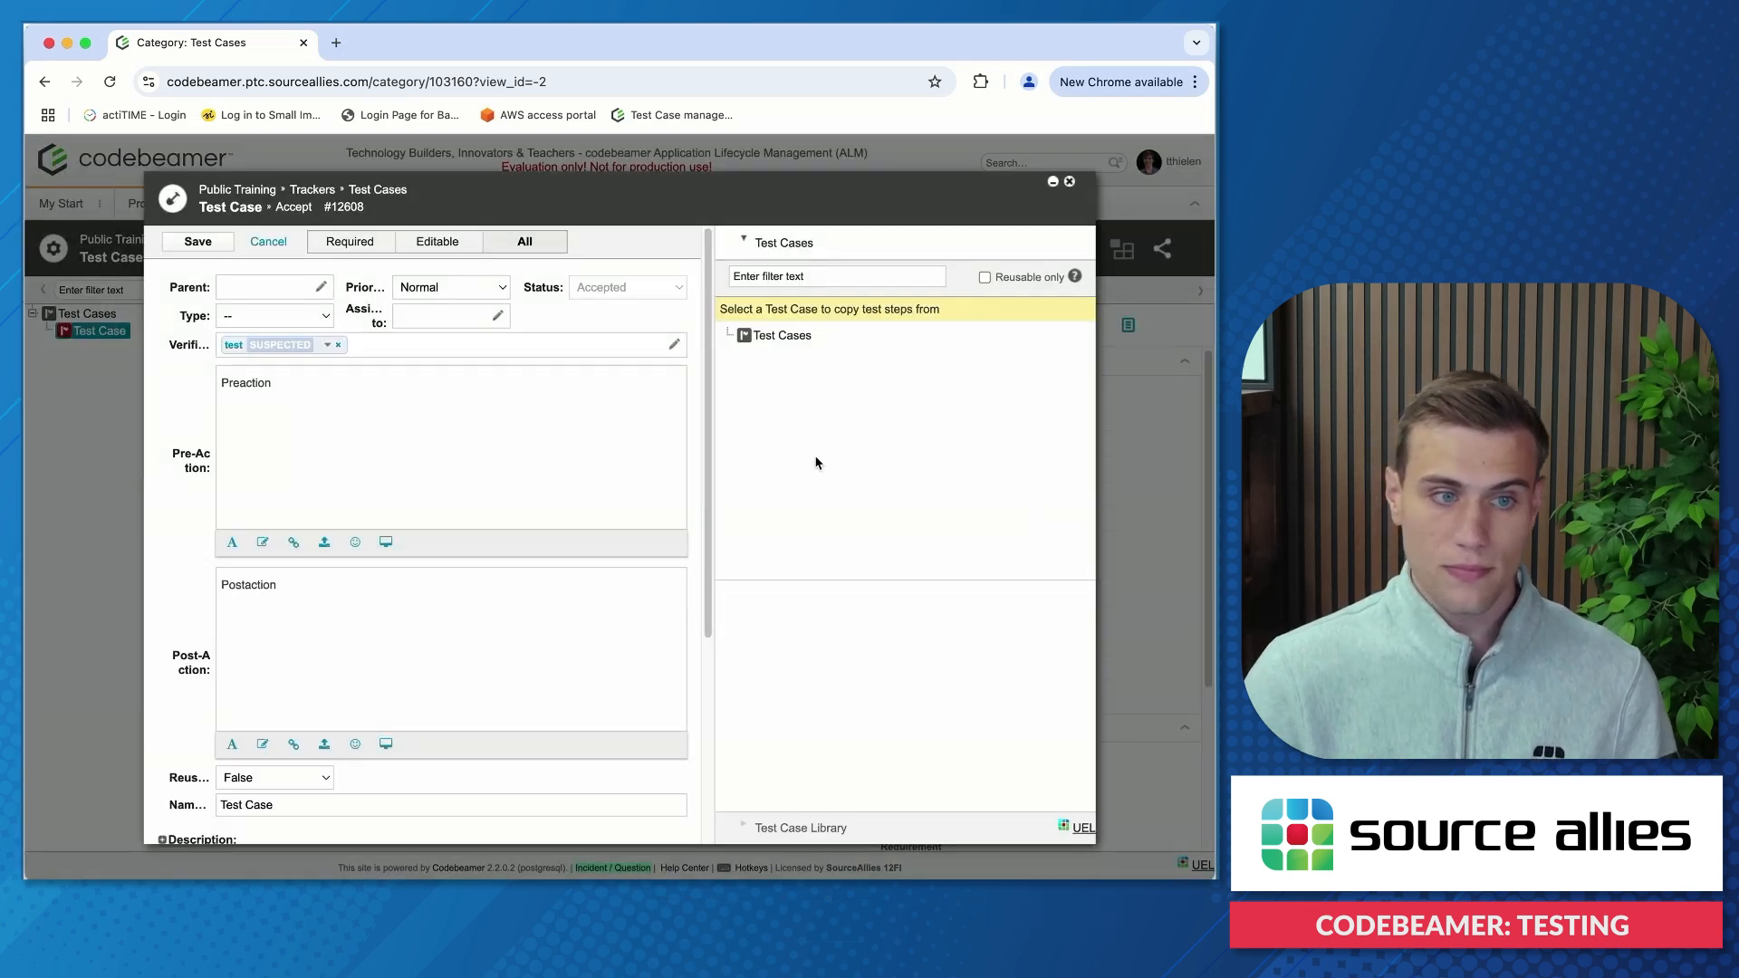
pyautogui.click(198, 244)
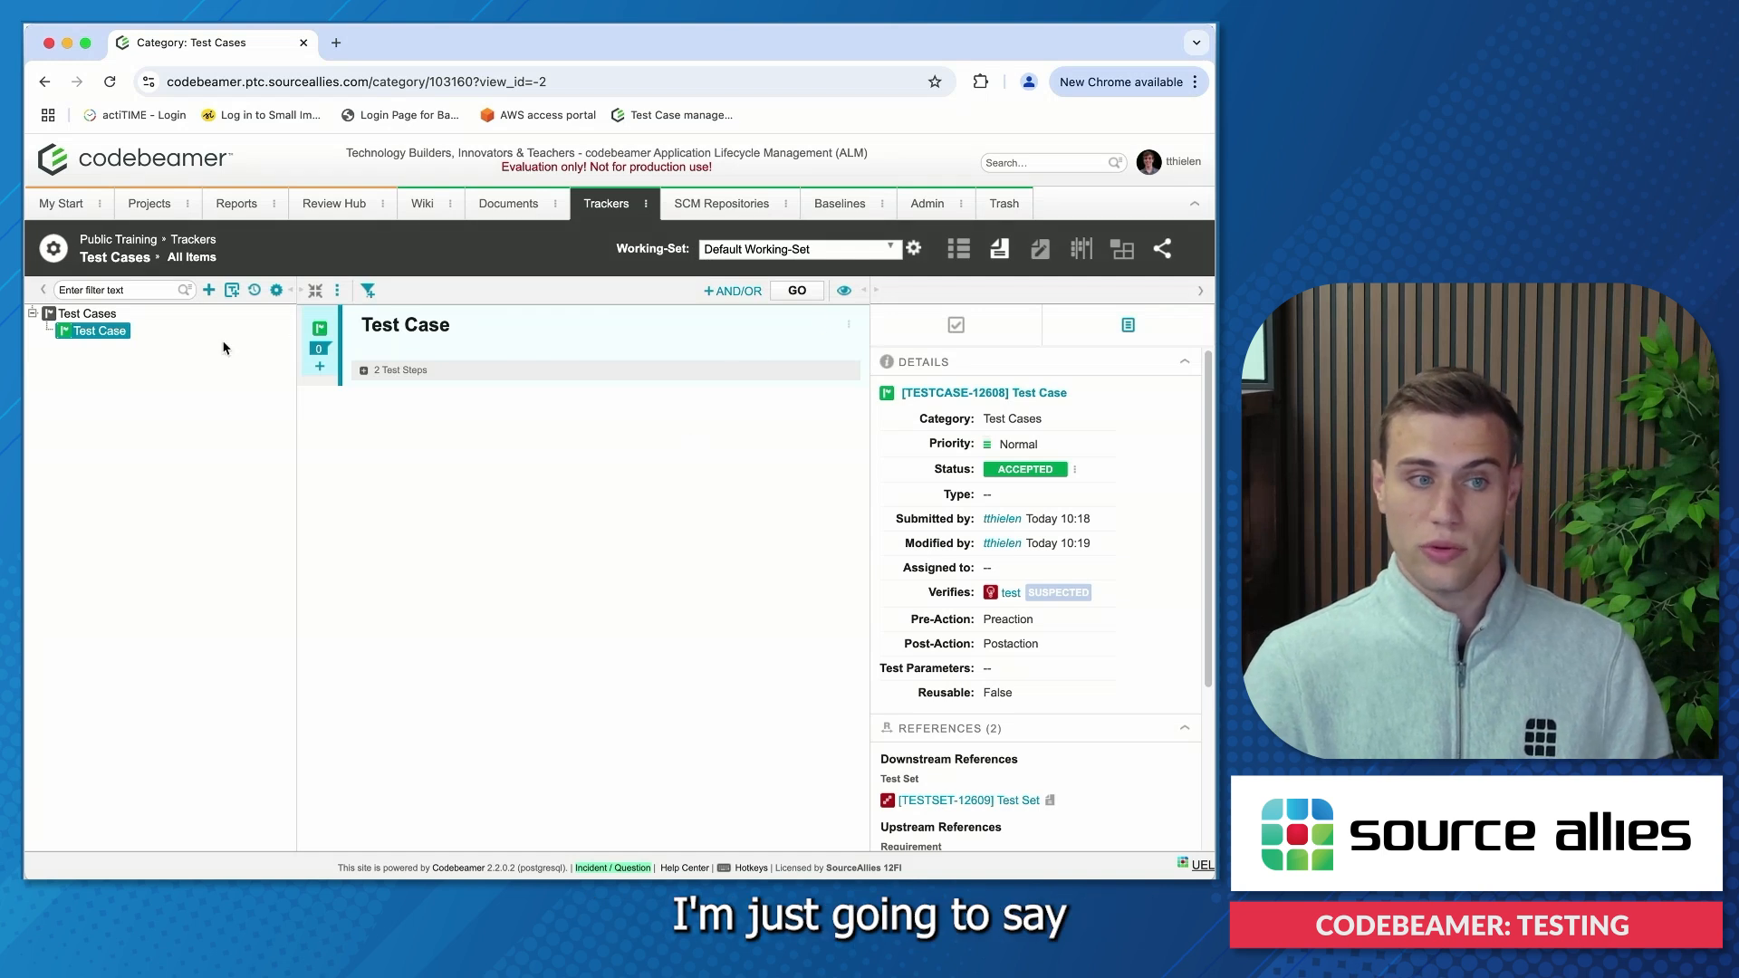
# Return to "Test Set" in the Test Sets tracker and start a new test run from it
pyautogui.click(648, 207)
pyautogui.click(873, 441)
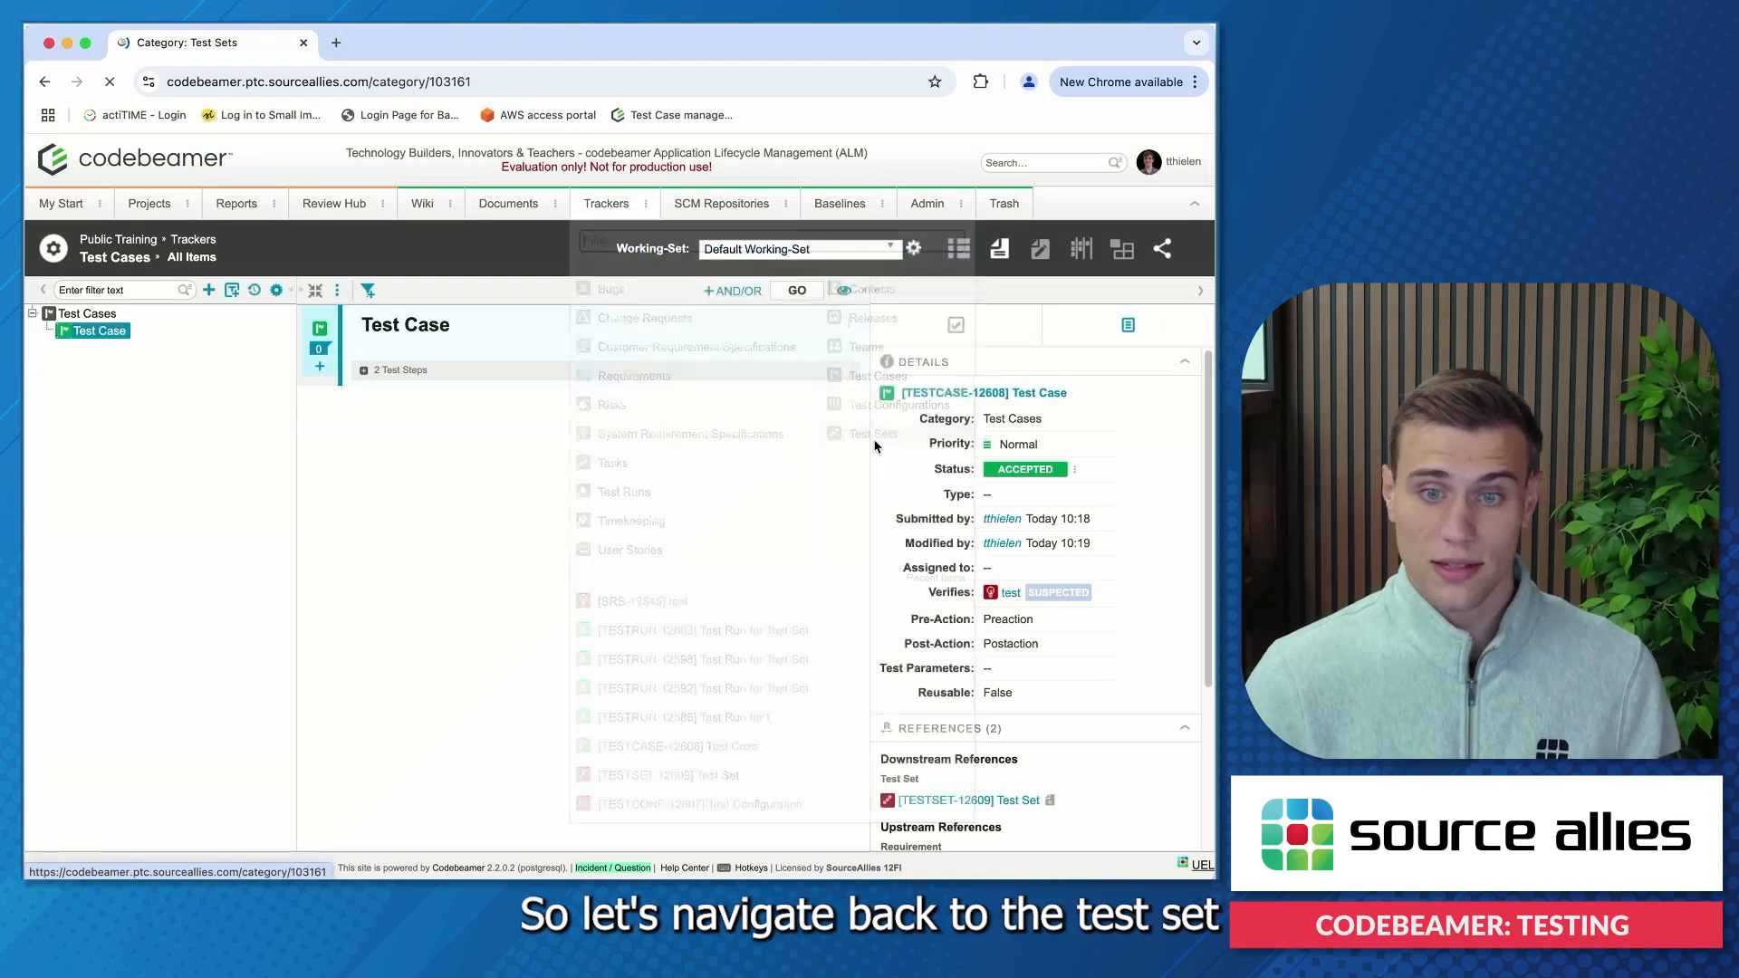
pyautogui.click(172, 382)
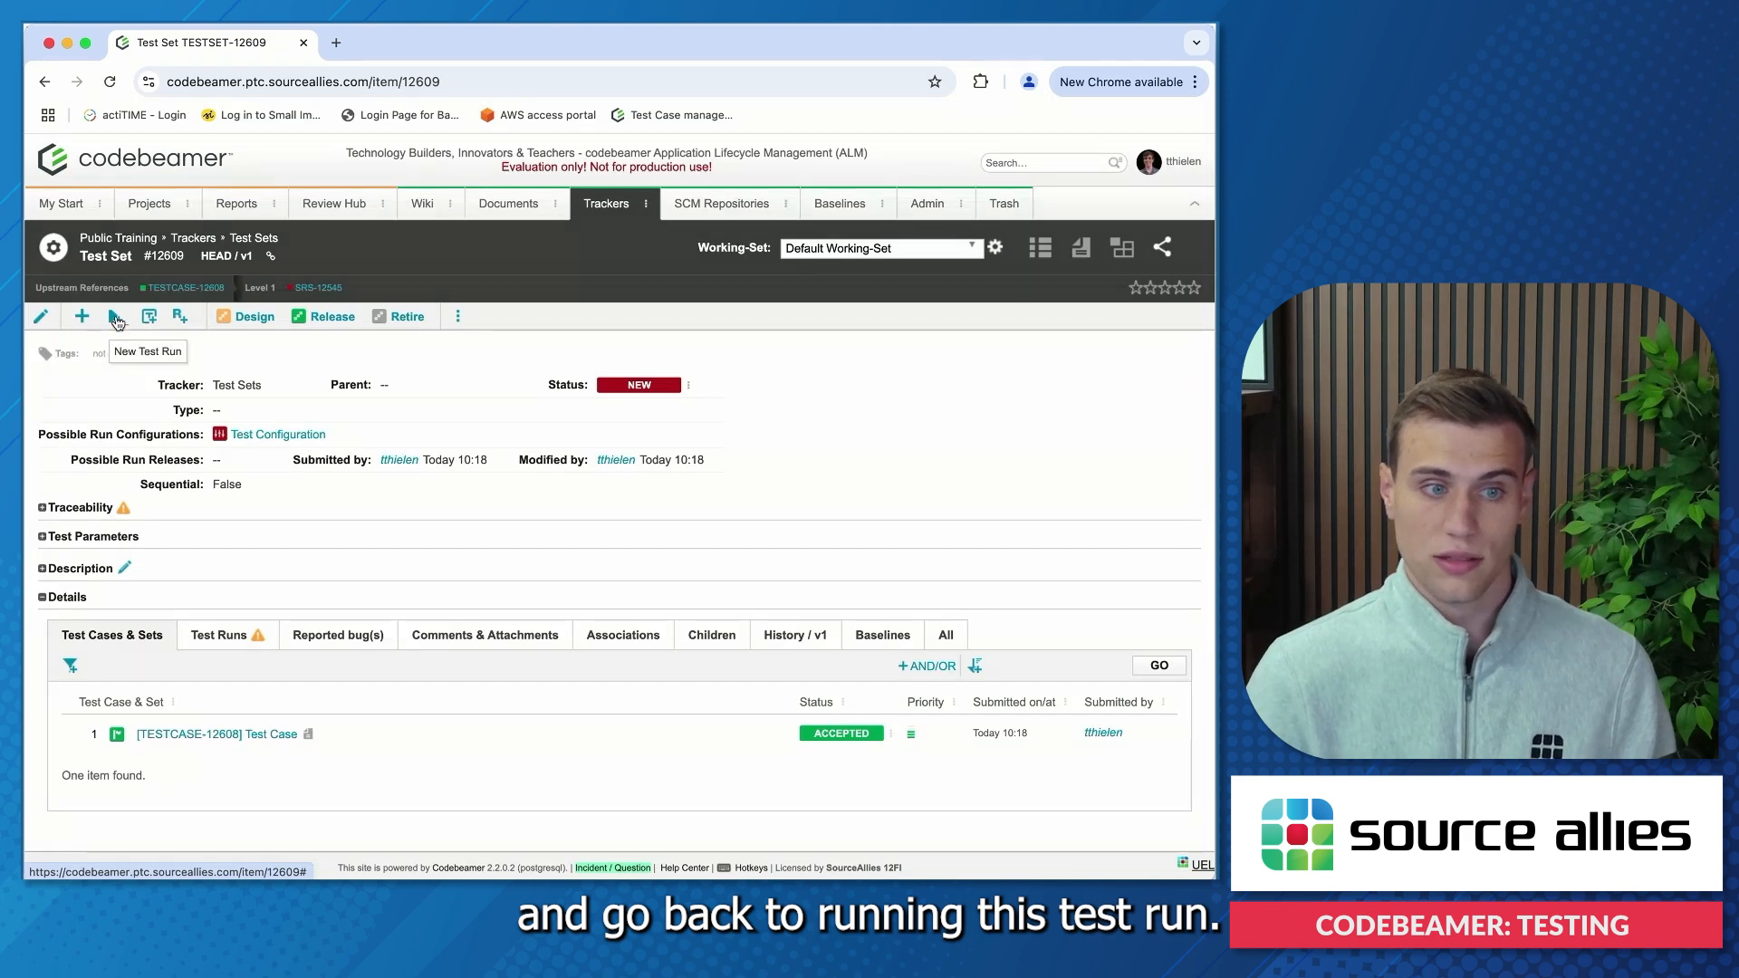
pyautogui.click(115, 317)
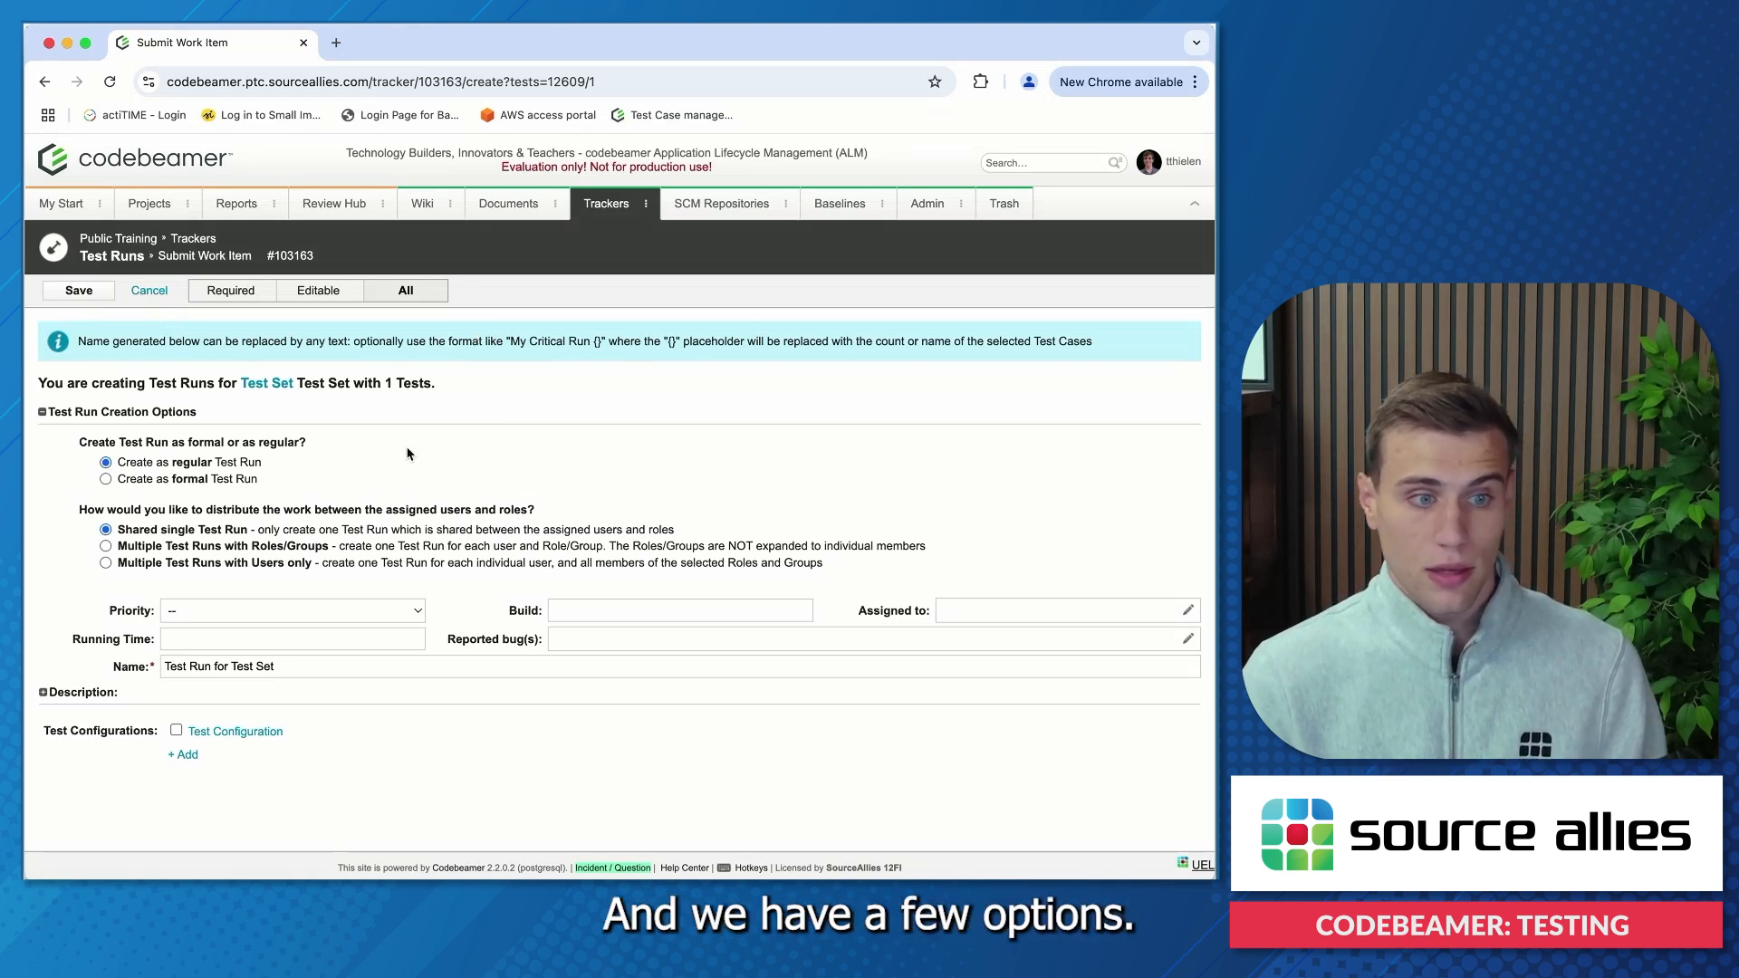
# Create the run as a regular, shared single test run using "Test Configuration", and save it
pyautogui.moveTo(281, 467); pyautogui.dragTo(90, 468)
pyautogui.moveTo(295, 476); pyautogui.dragTo(83, 473)
pyautogui.click(325, 468)
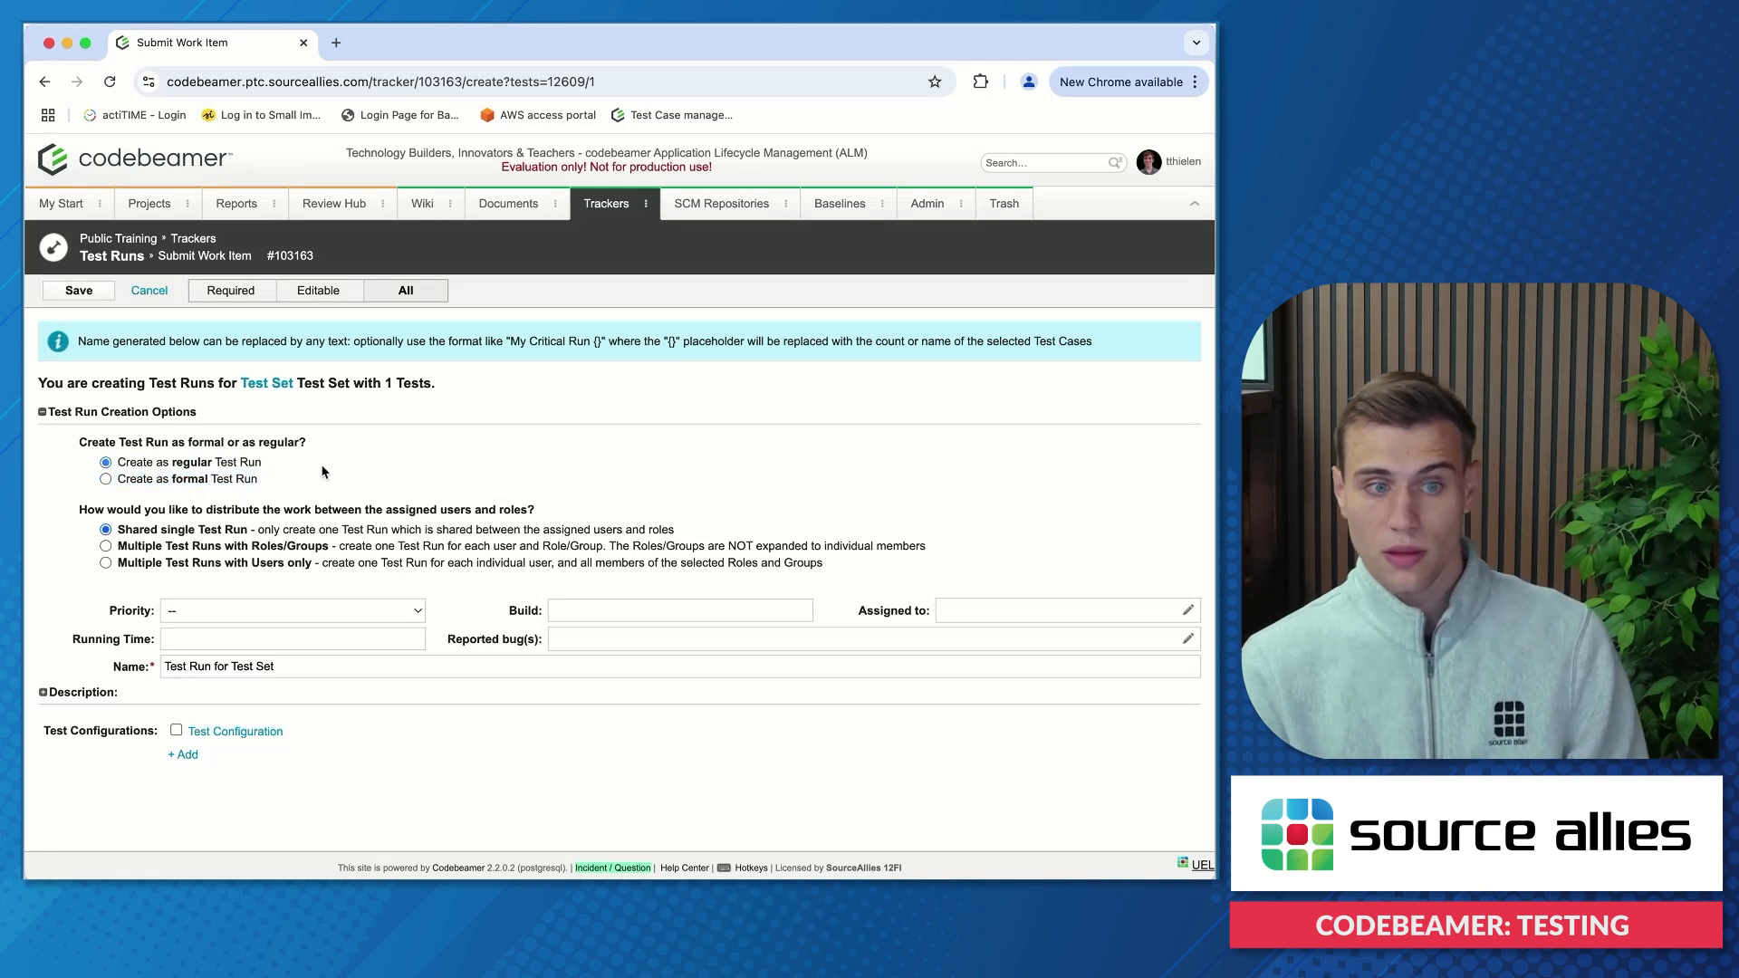
pyautogui.click(204, 480)
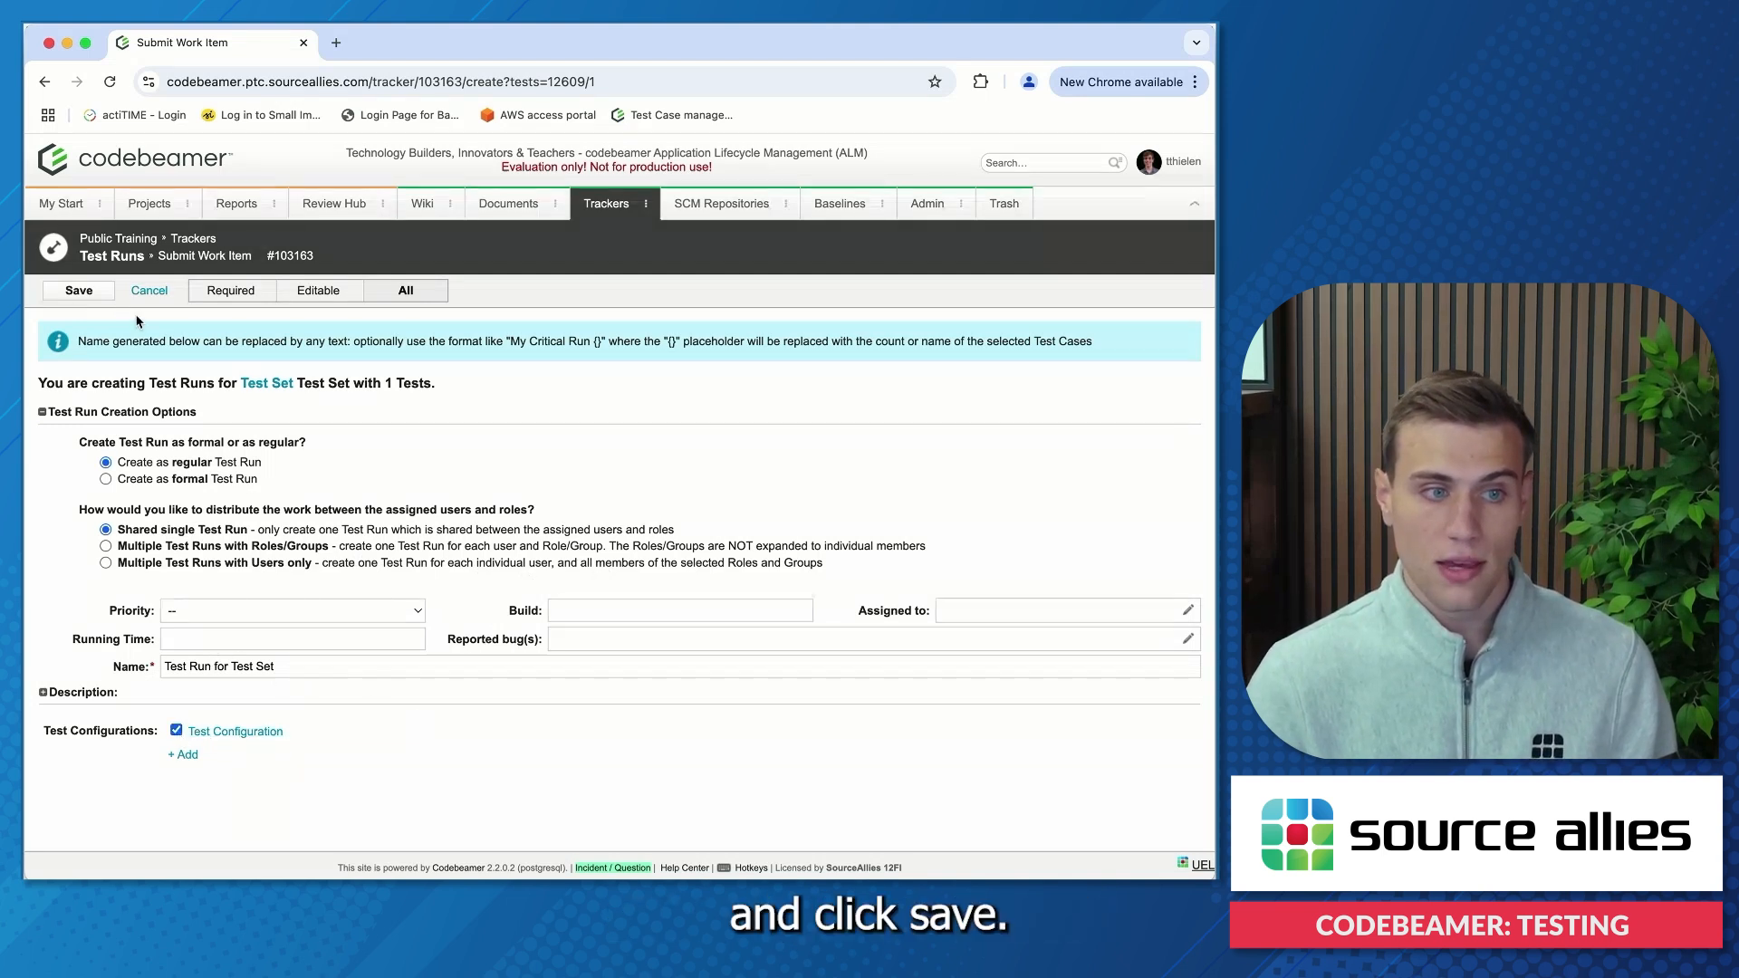
pyautogui.click(79, 291)
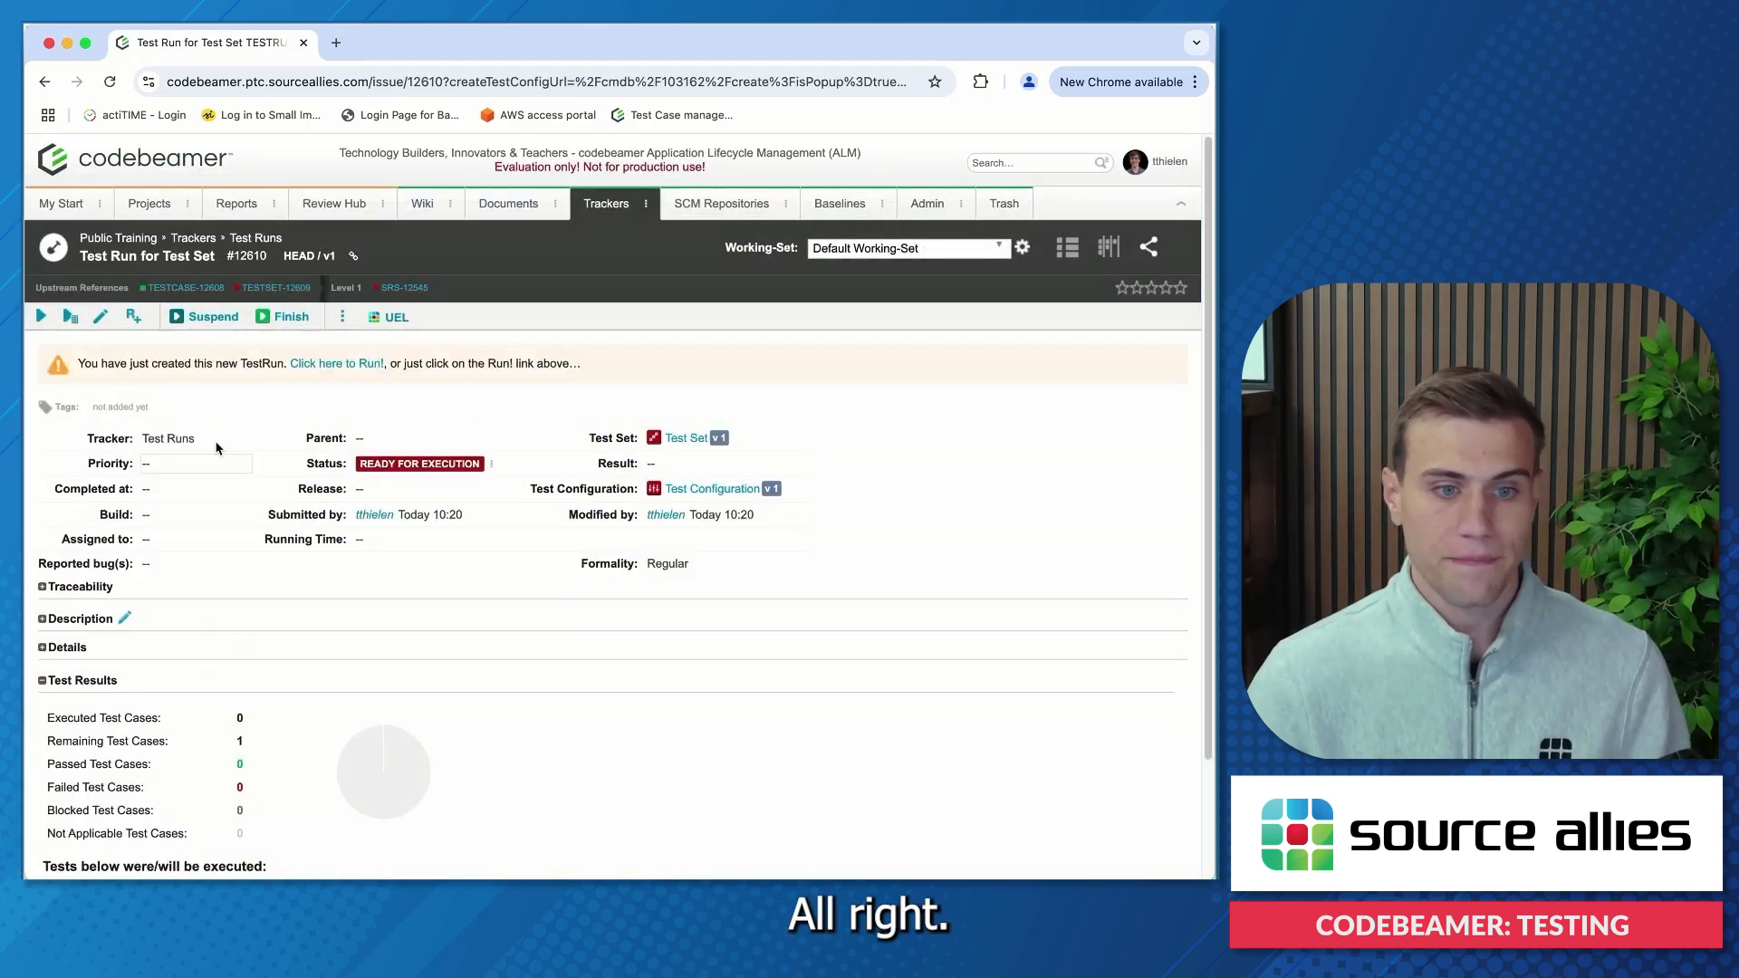
# Examine the new test run's status, details and test results section
pyautogui.scroll(-2, 211, 438)
pyautogui.scroll(-2, 211, 438)
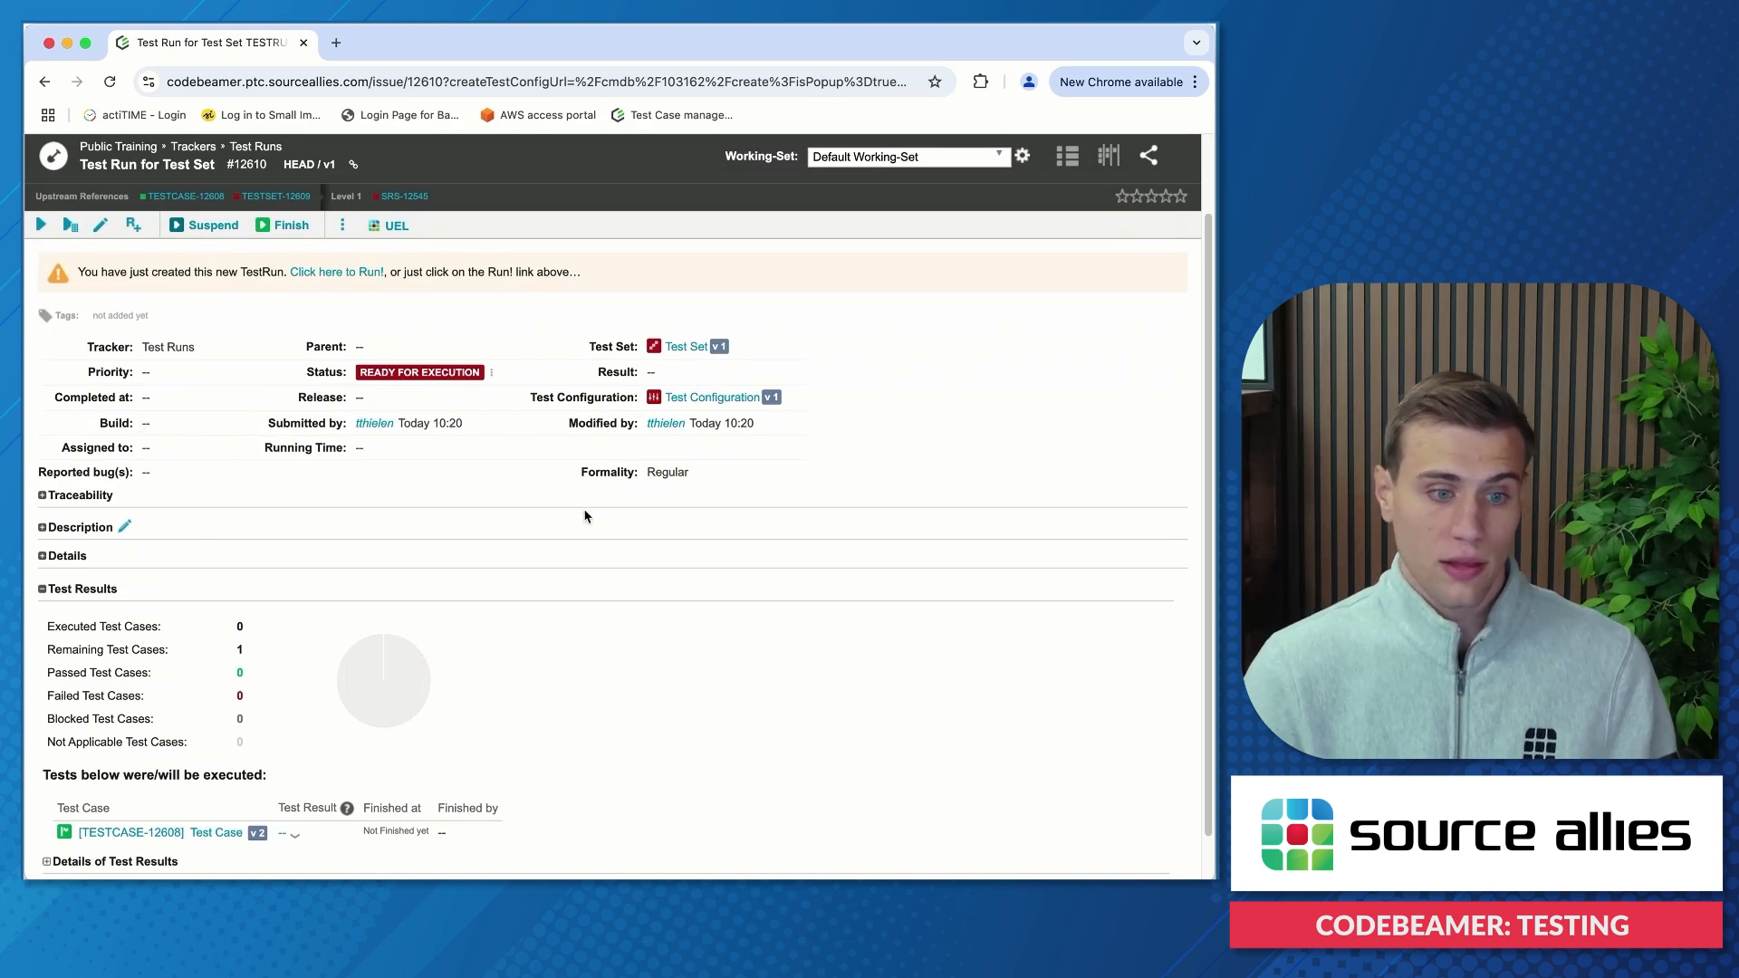
pyautogui.scroll(-2, 584, 516)
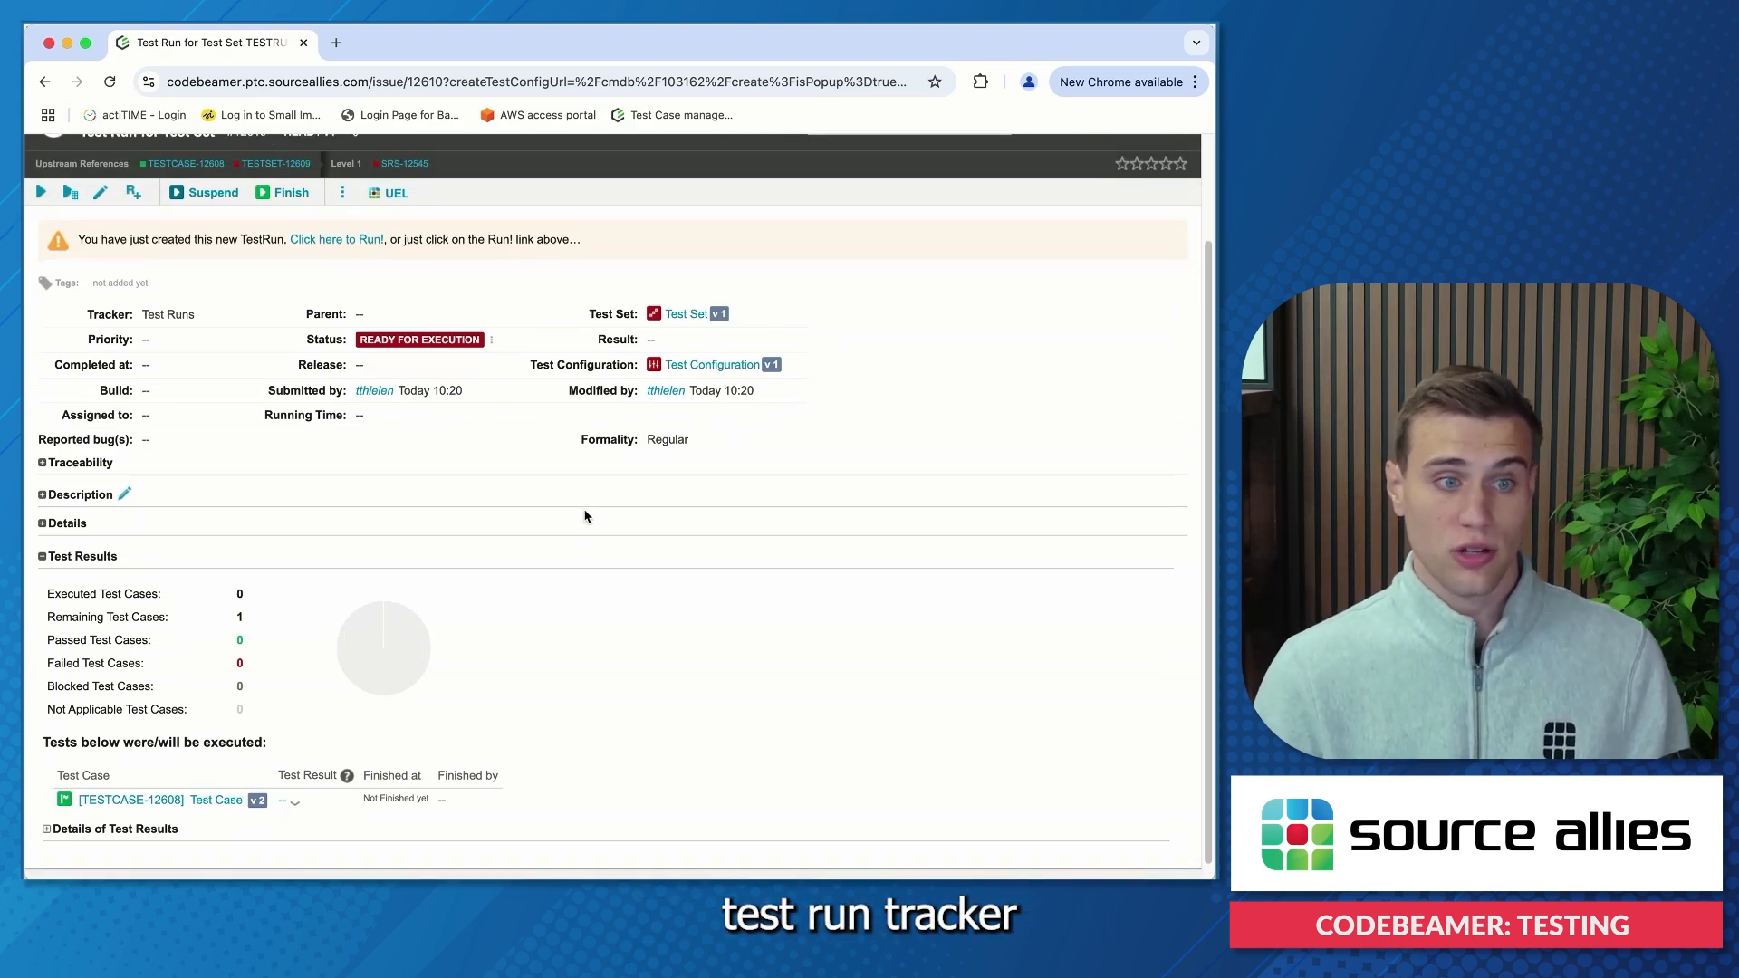
pyautogui.scroll(-1, 232, 665)
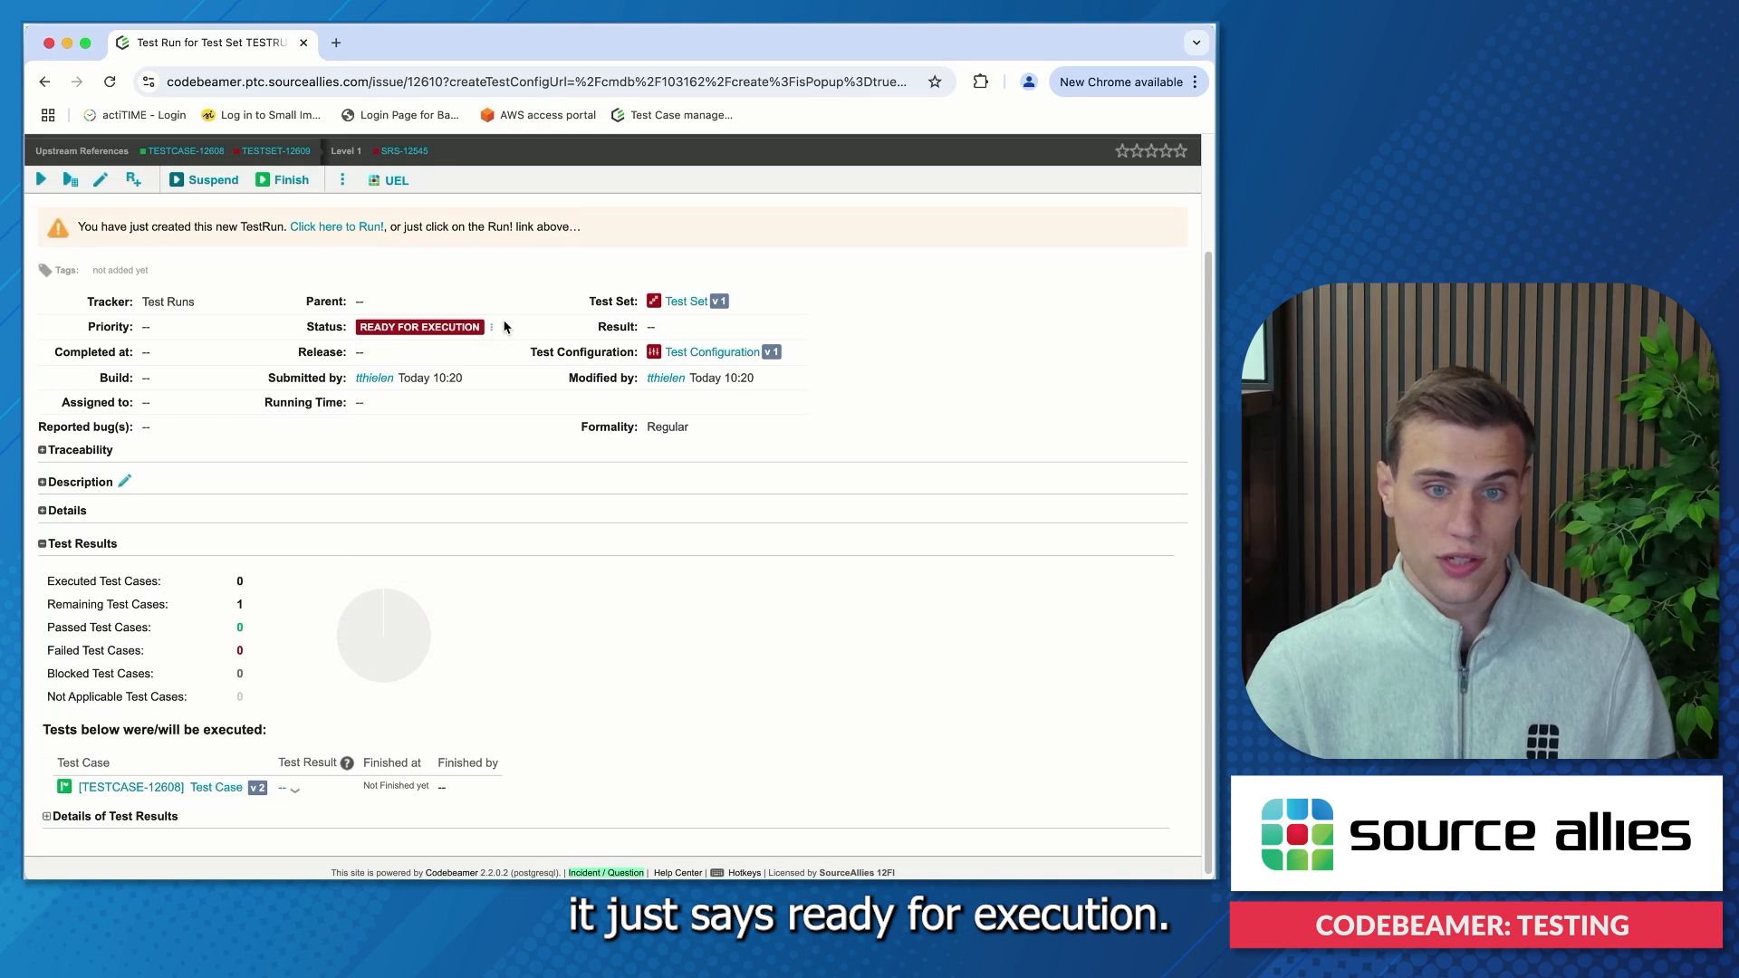
pyautogui.scroll(2, 521, 602)
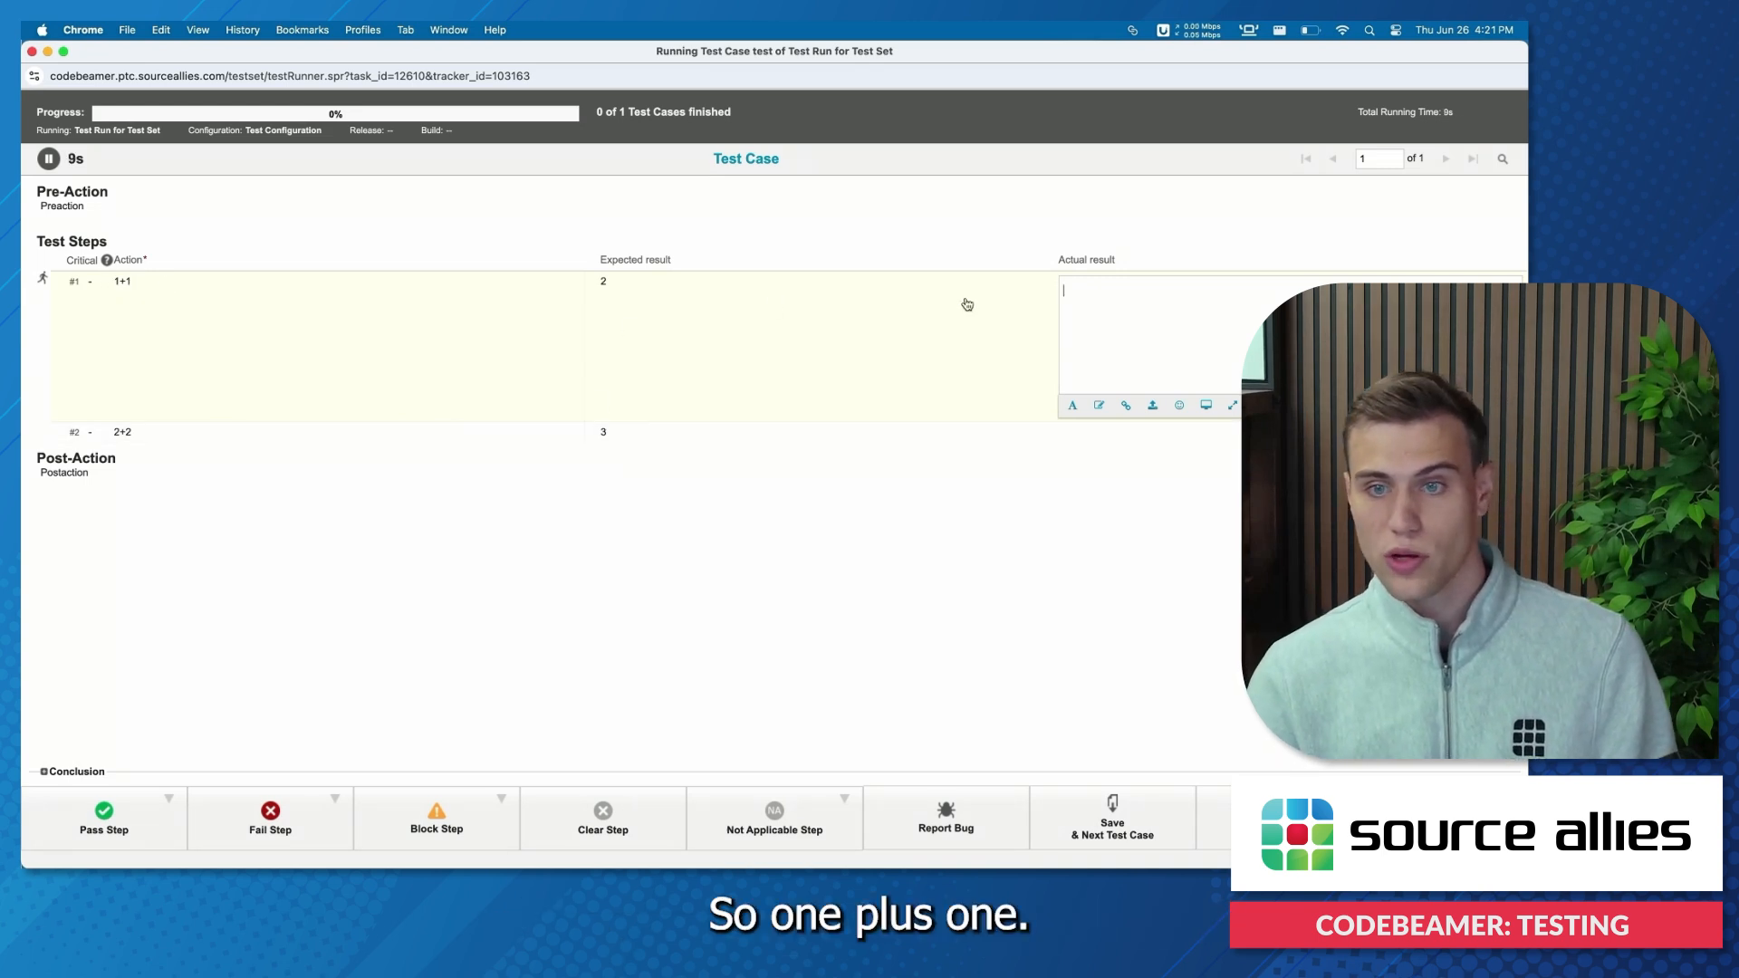
# Record the actual result 2 for the 1+1 test step and pass it, and record 4 for 2+2 and fail it
pyautogui.click(1098, 306)
pyautogui.write('2')
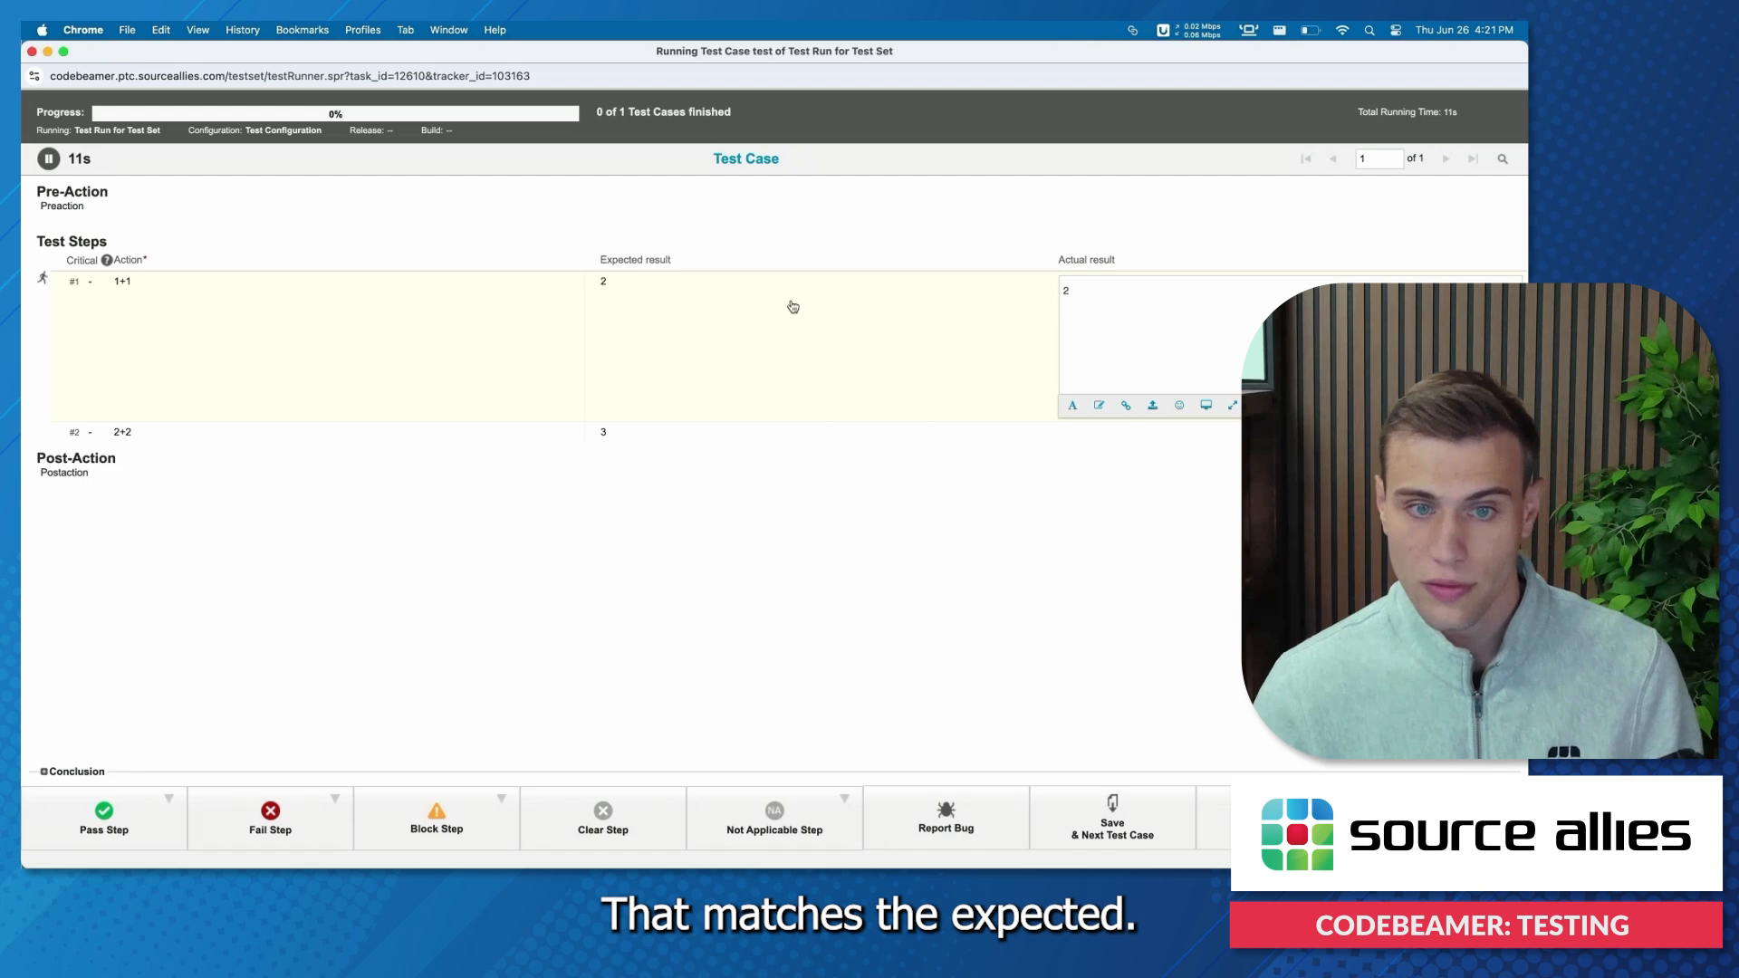
pyautogui.click(102, 835)
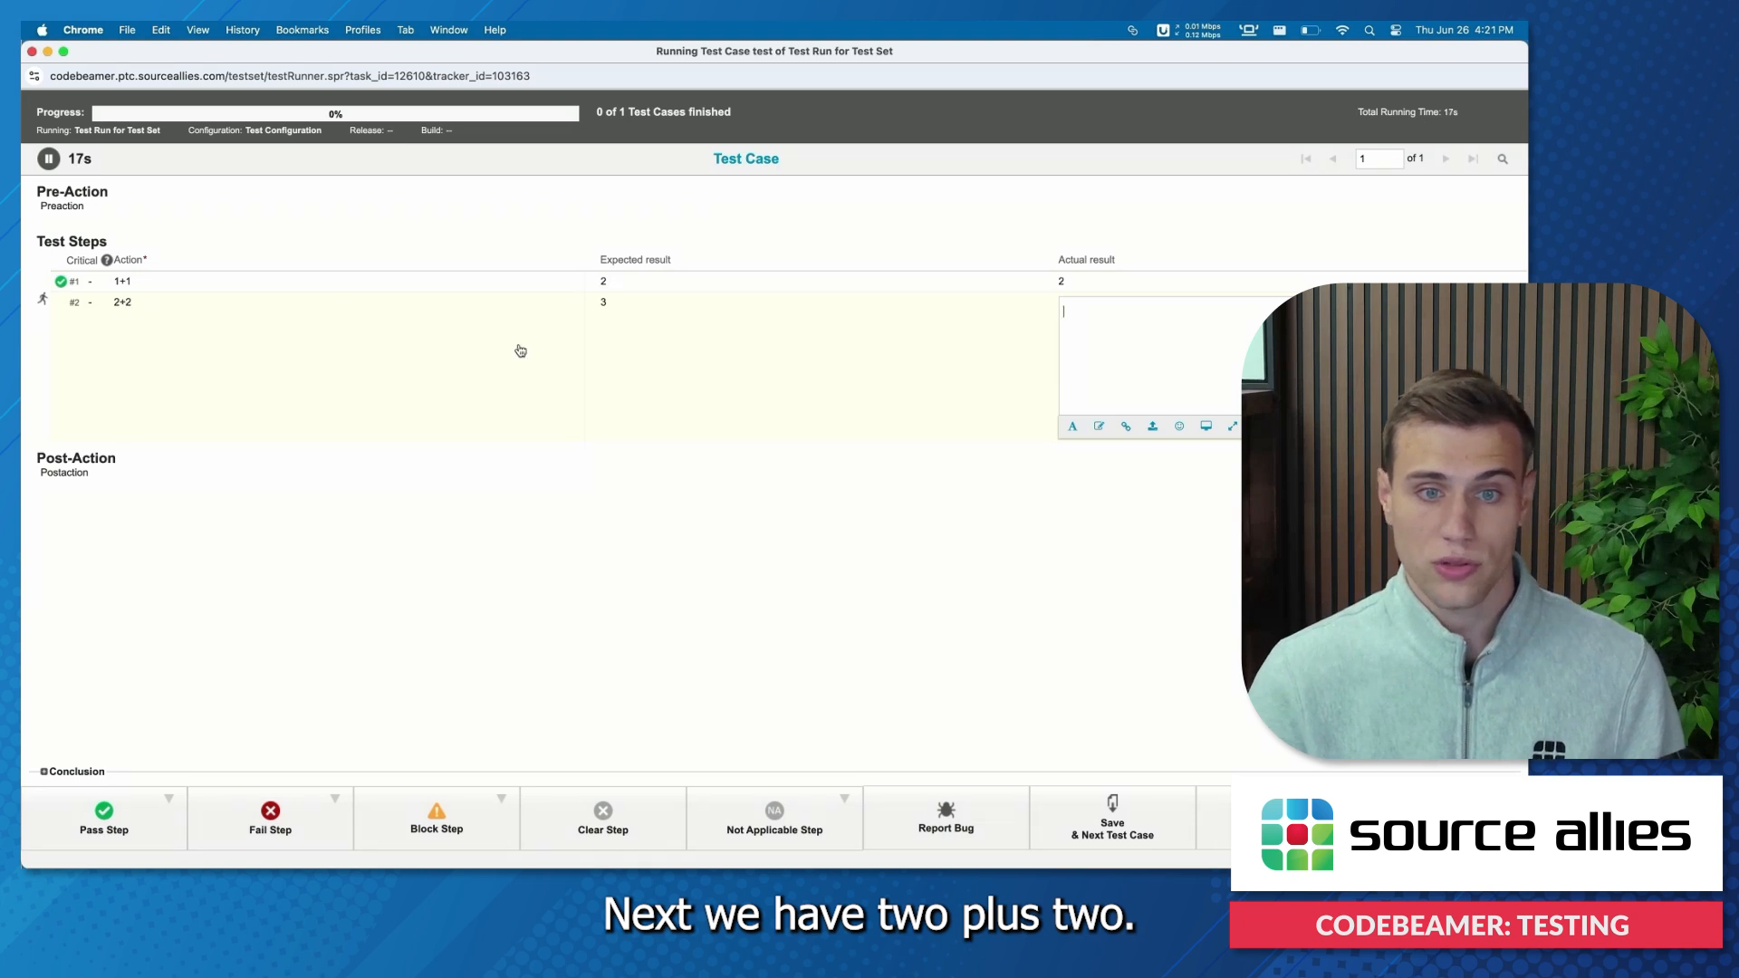
pyautogui.write('4')
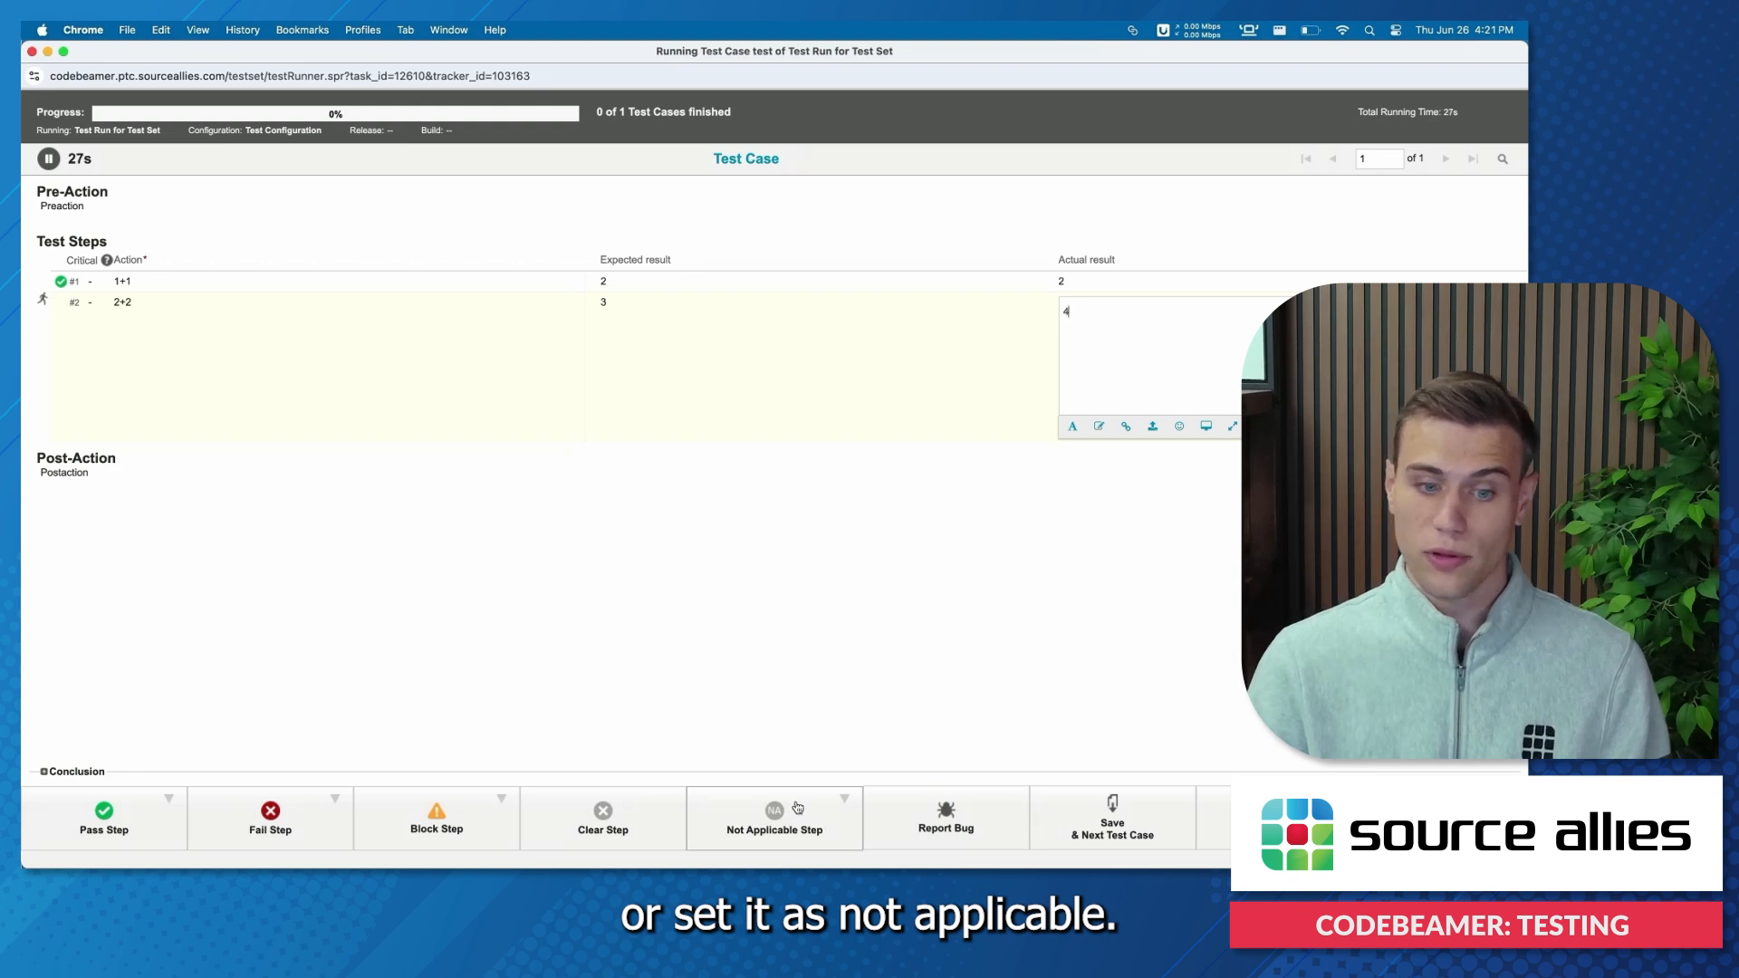
pyautogui.click(302, 821)
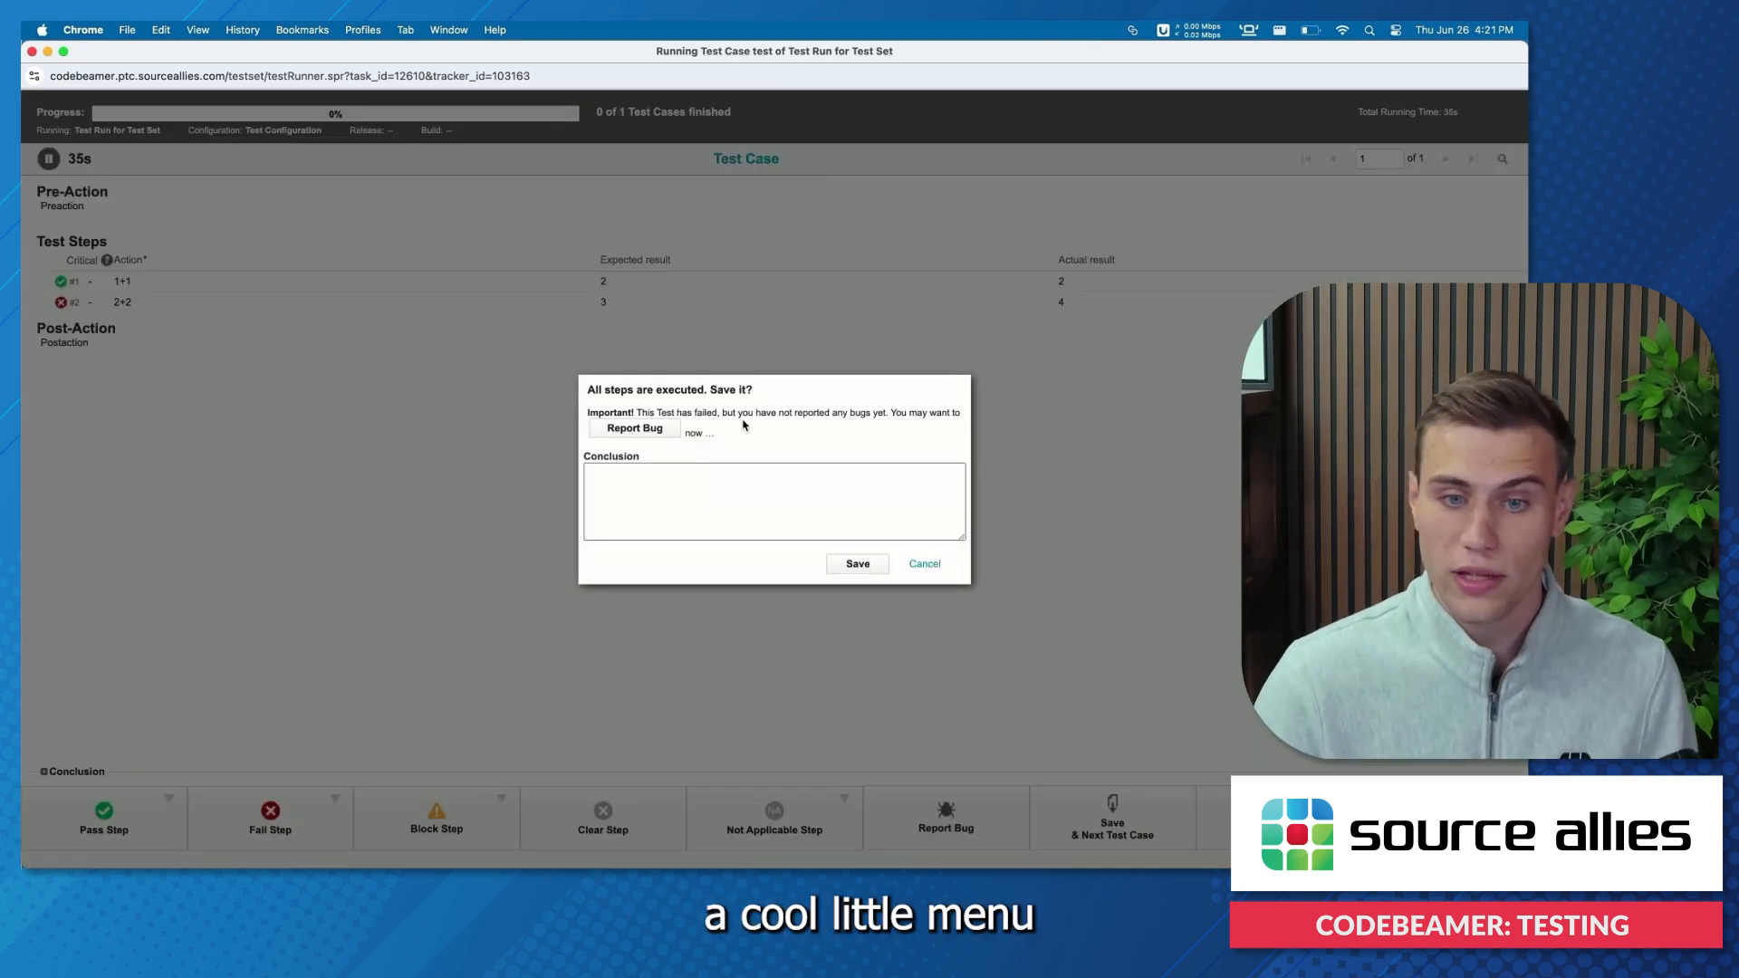
# Examine the bug report options for the failed test case, including target tracker and property copying, and leave without creating a bug
pyautogui.click(666, 429)
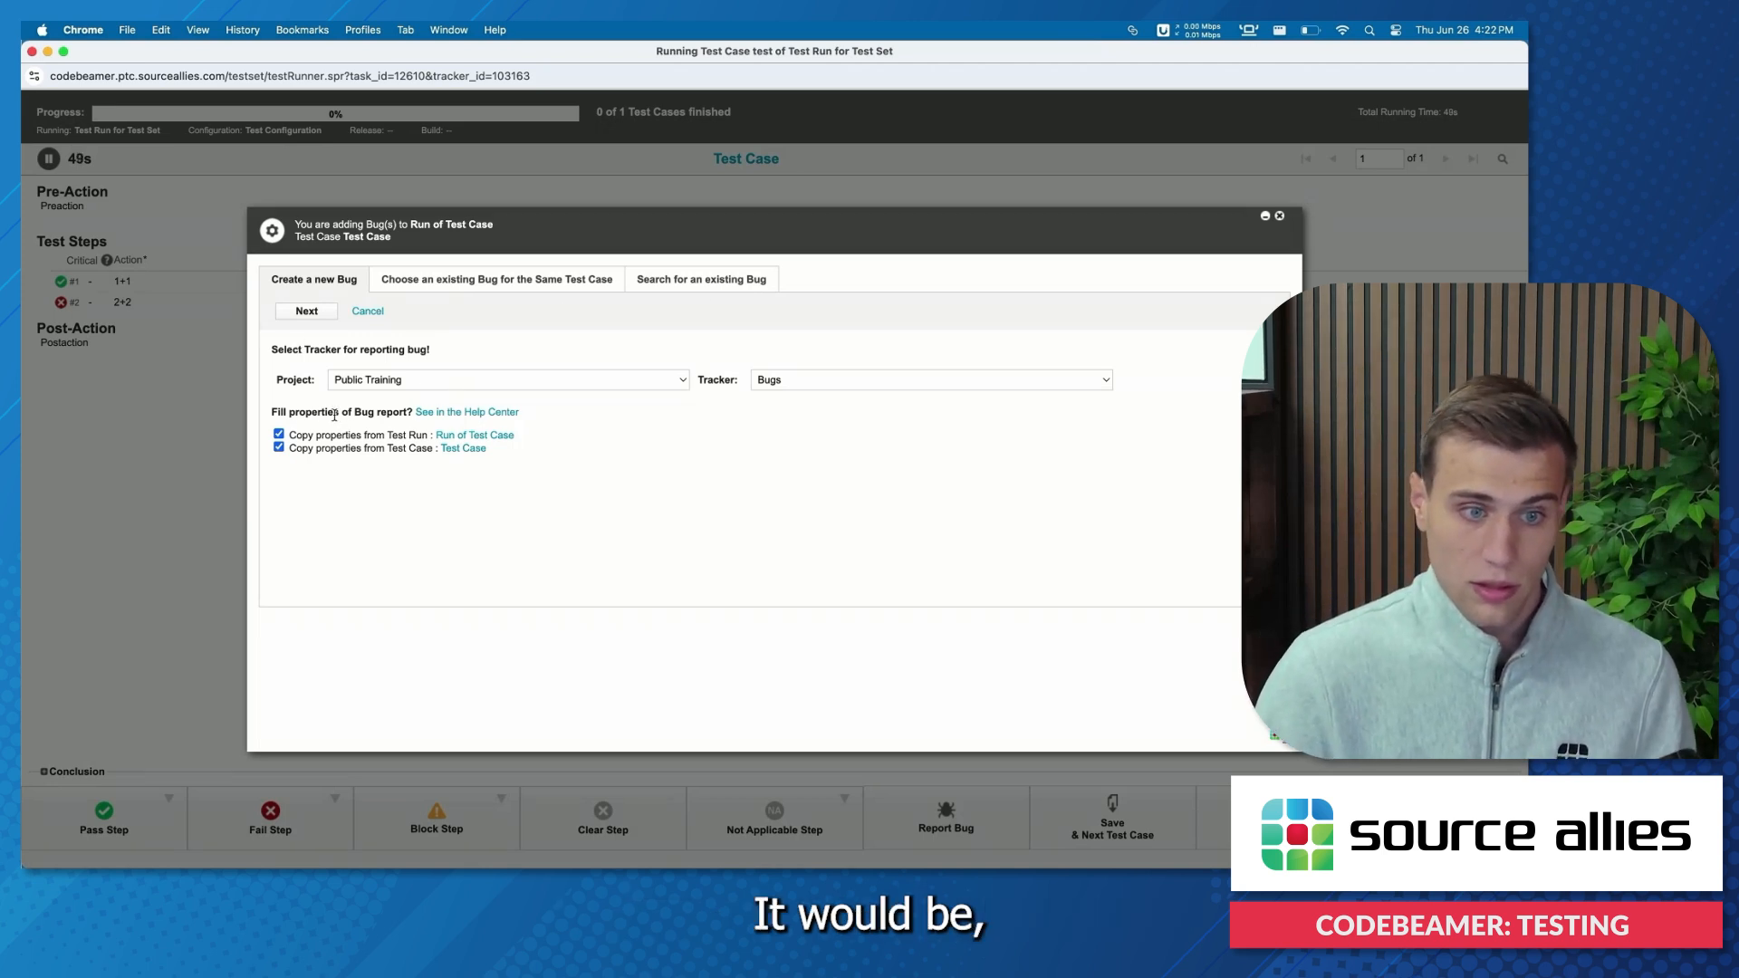
pyautogui.moveTo(272, 411); pyautogui.dragTo(408, 413)
pyautogui.click(811, 378)
pyautogui.click(812, 378)
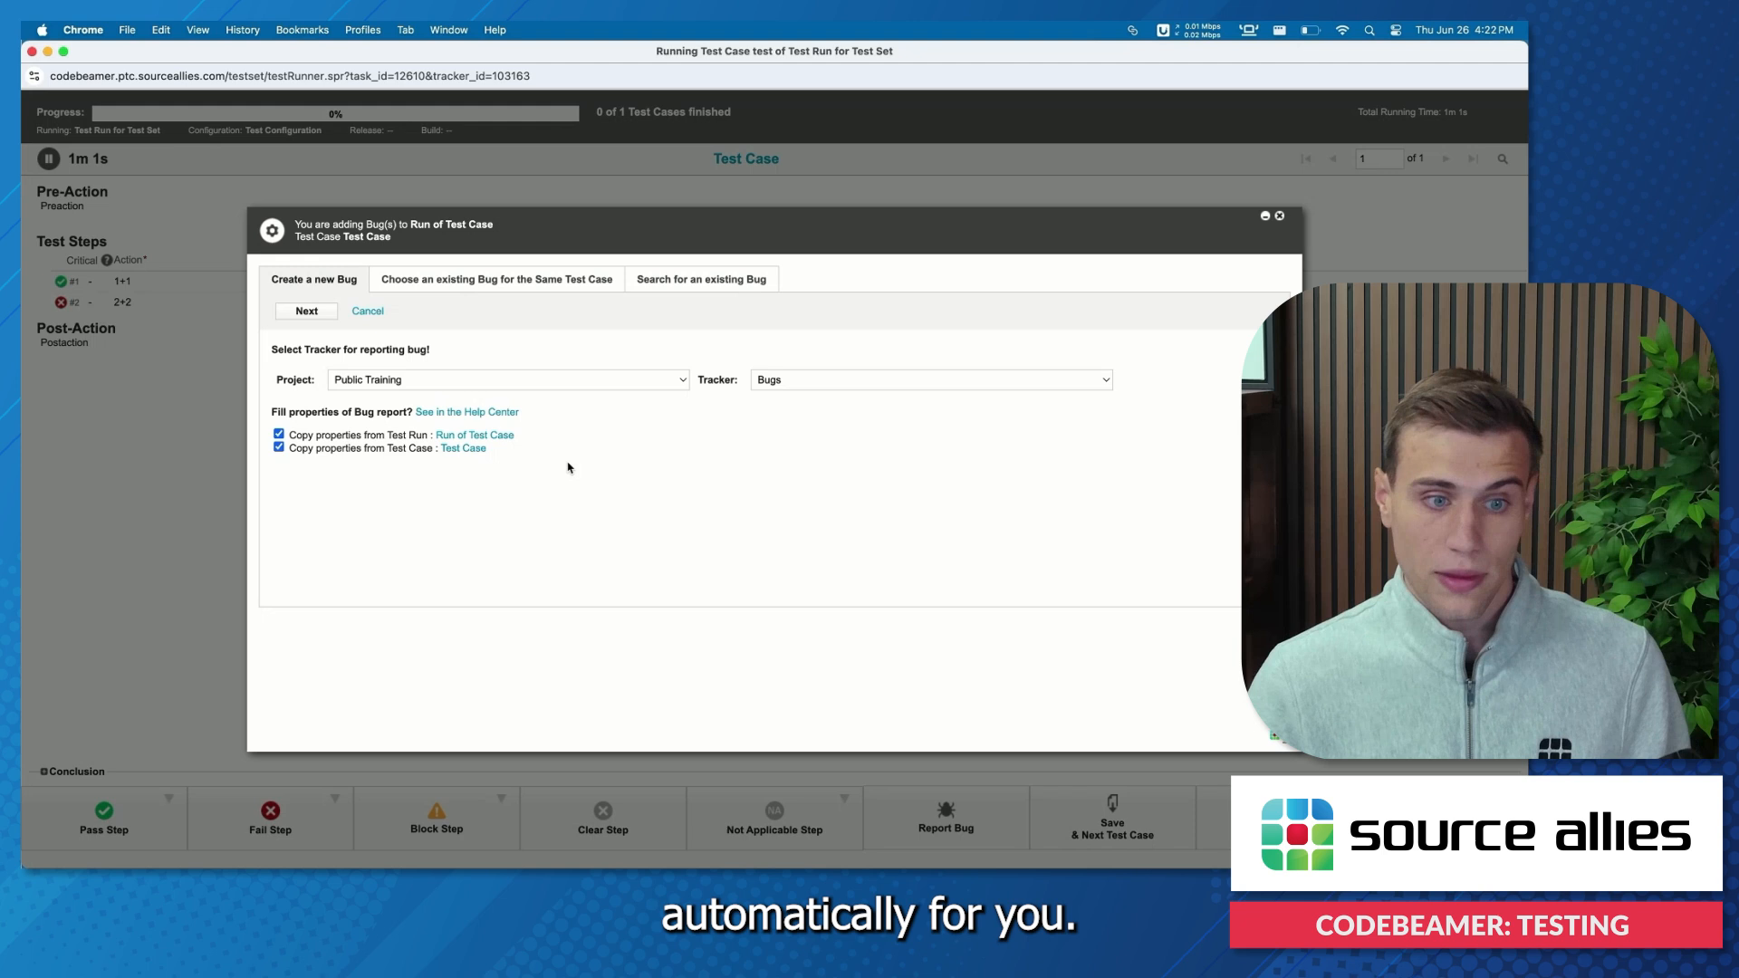
pyautogui.click(372, 313)
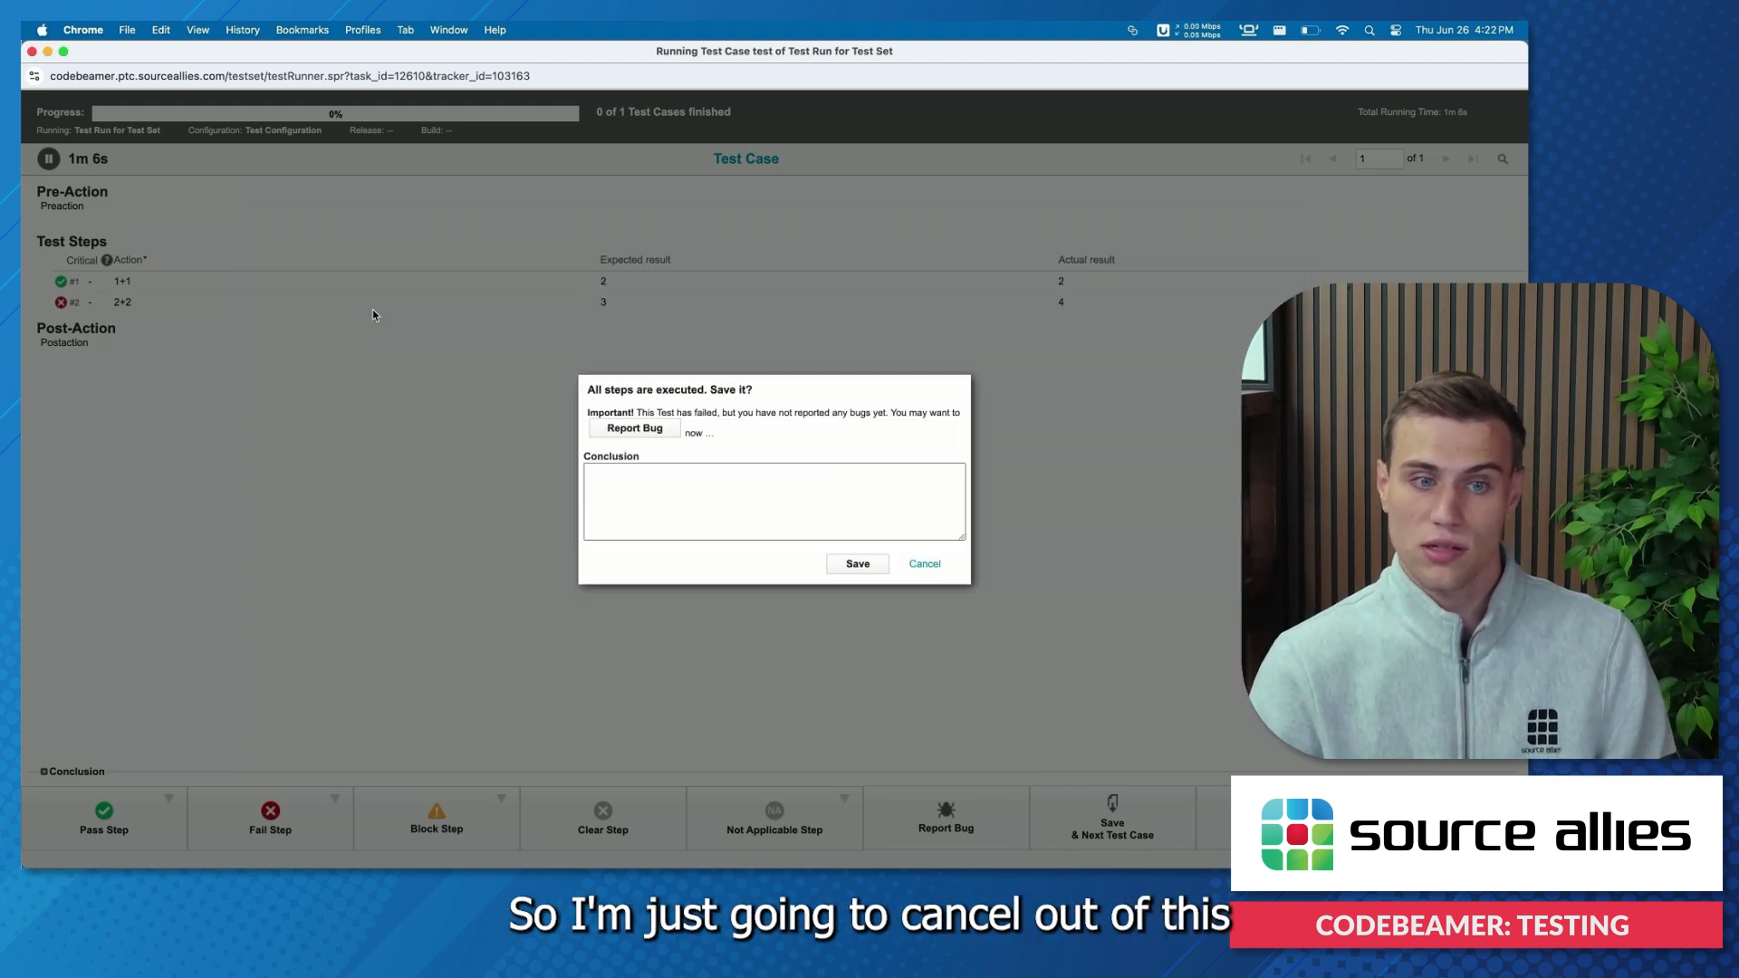
# Save the executed test case without a conclusion and review the test run's status, result and test results section
pyautogui.click(872, 566)
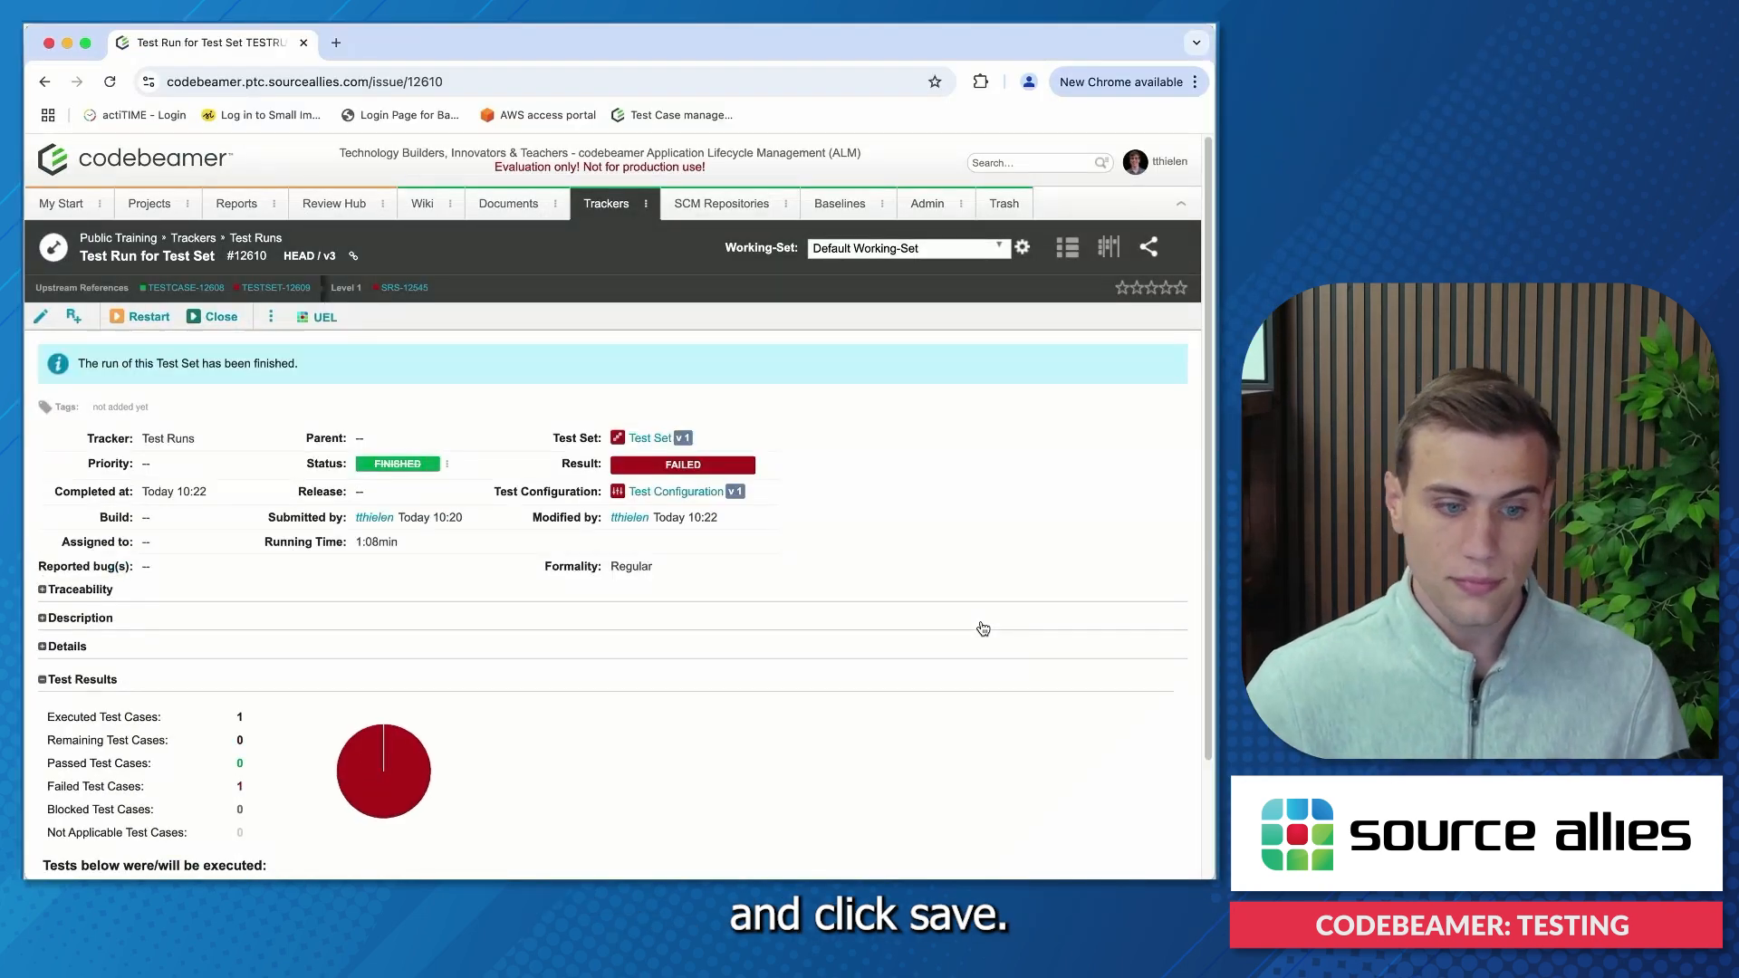
pyautogui.scroll(-3, 554, 582)
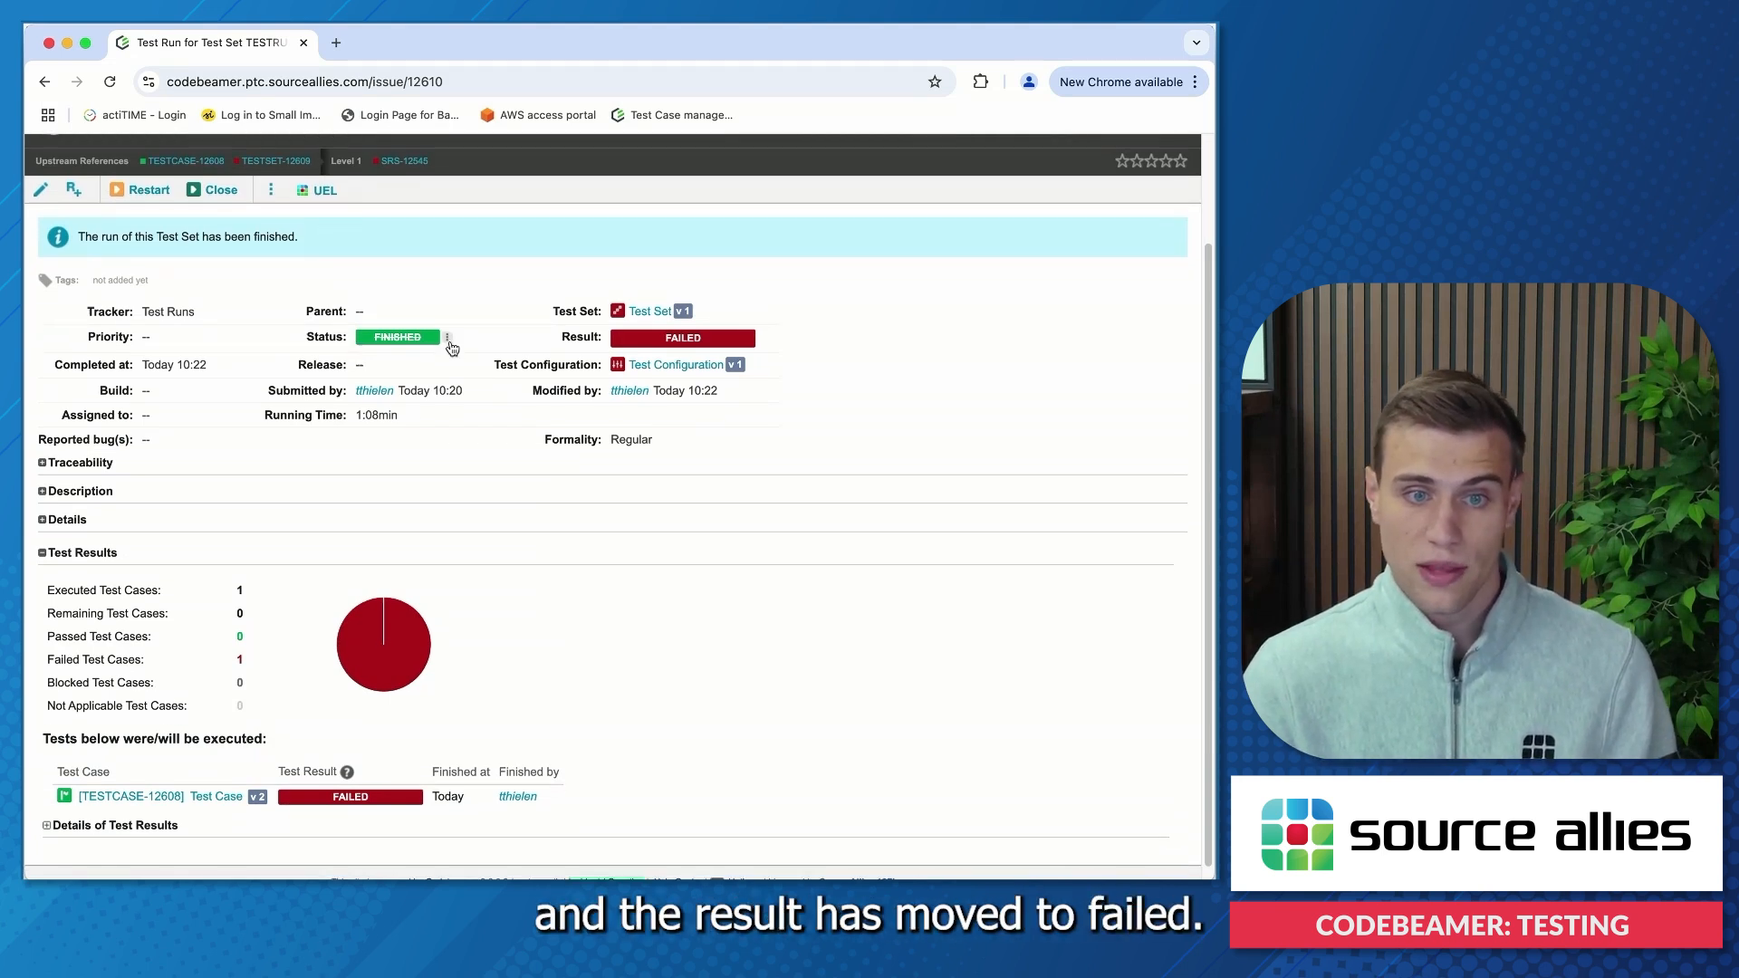
pyautogui.scroll(-1, 489, 339)
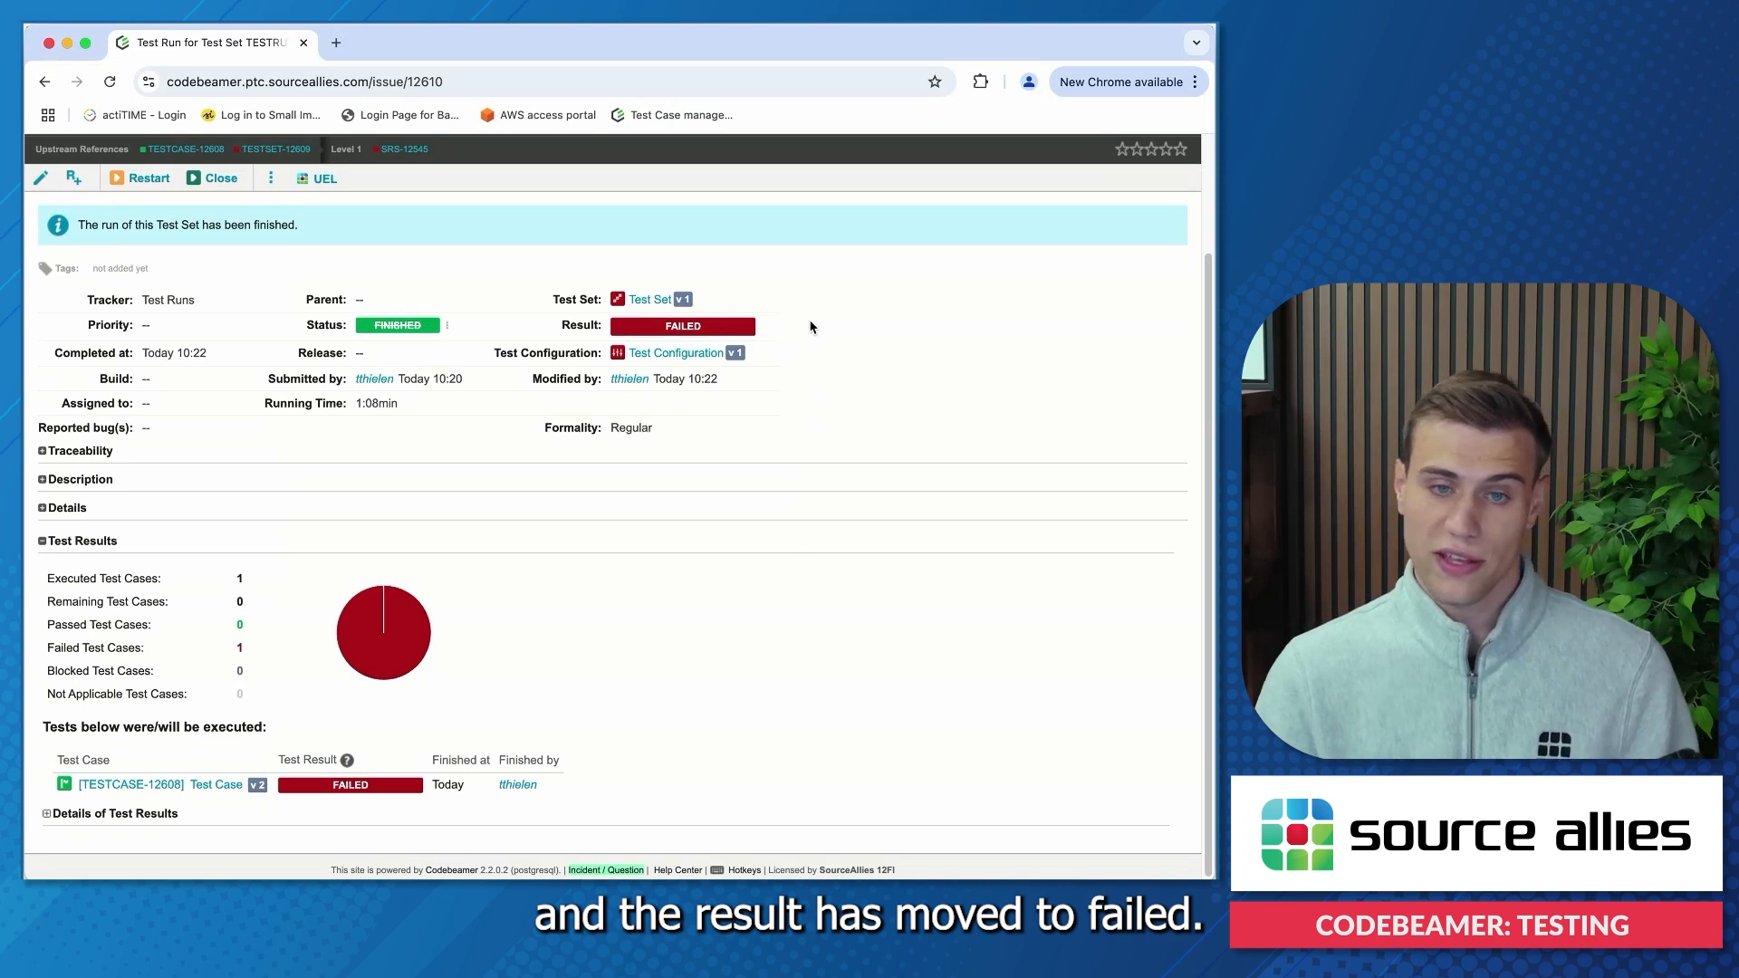
pyautogui.scroll(-1, 814, 326)
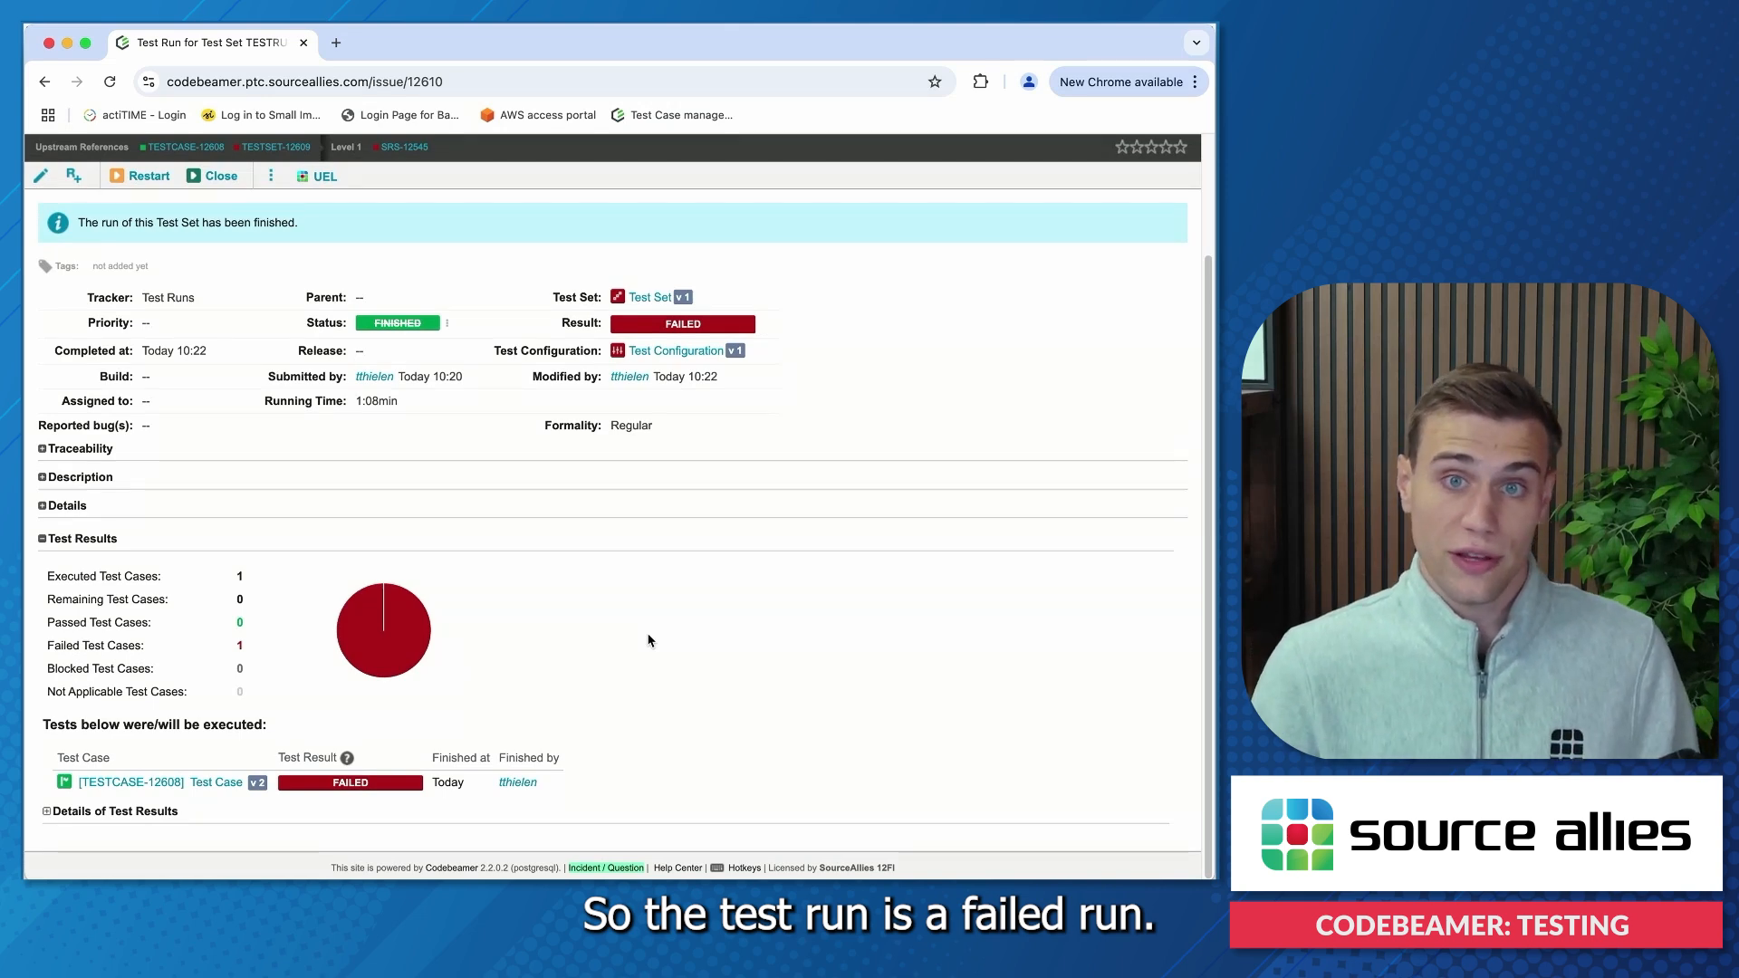
pyautogui.scroll(3, 649, 640)
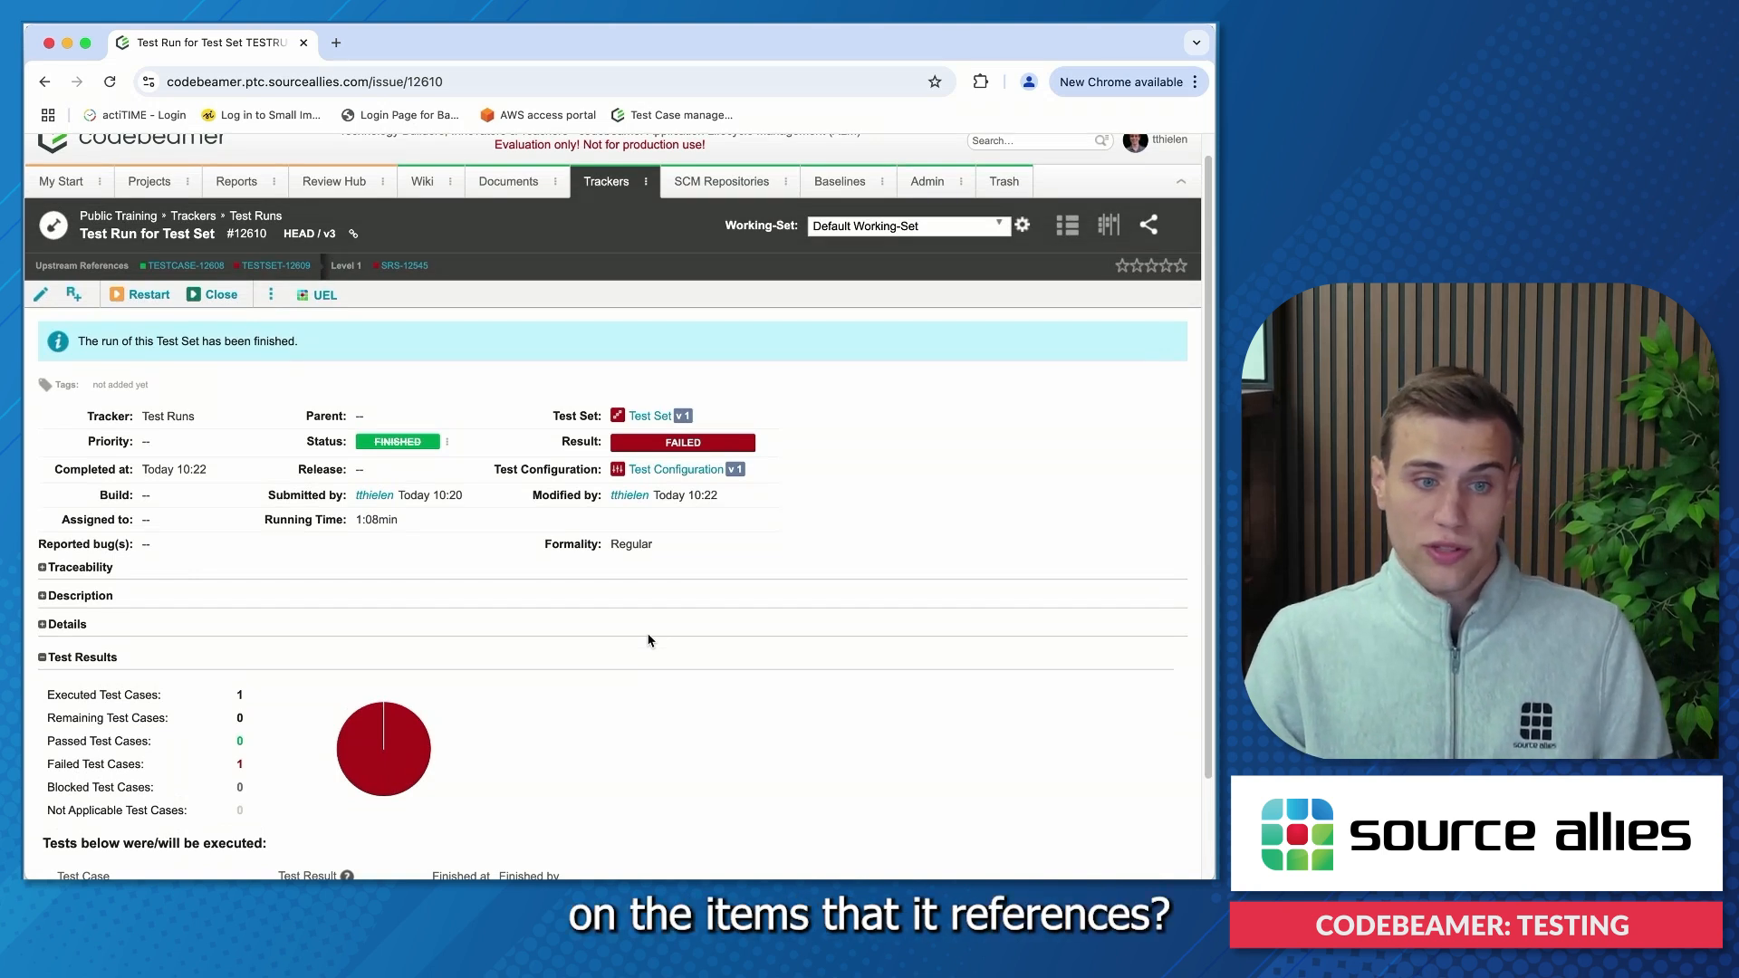
pyautogui.scroll(-2, 694, 584)
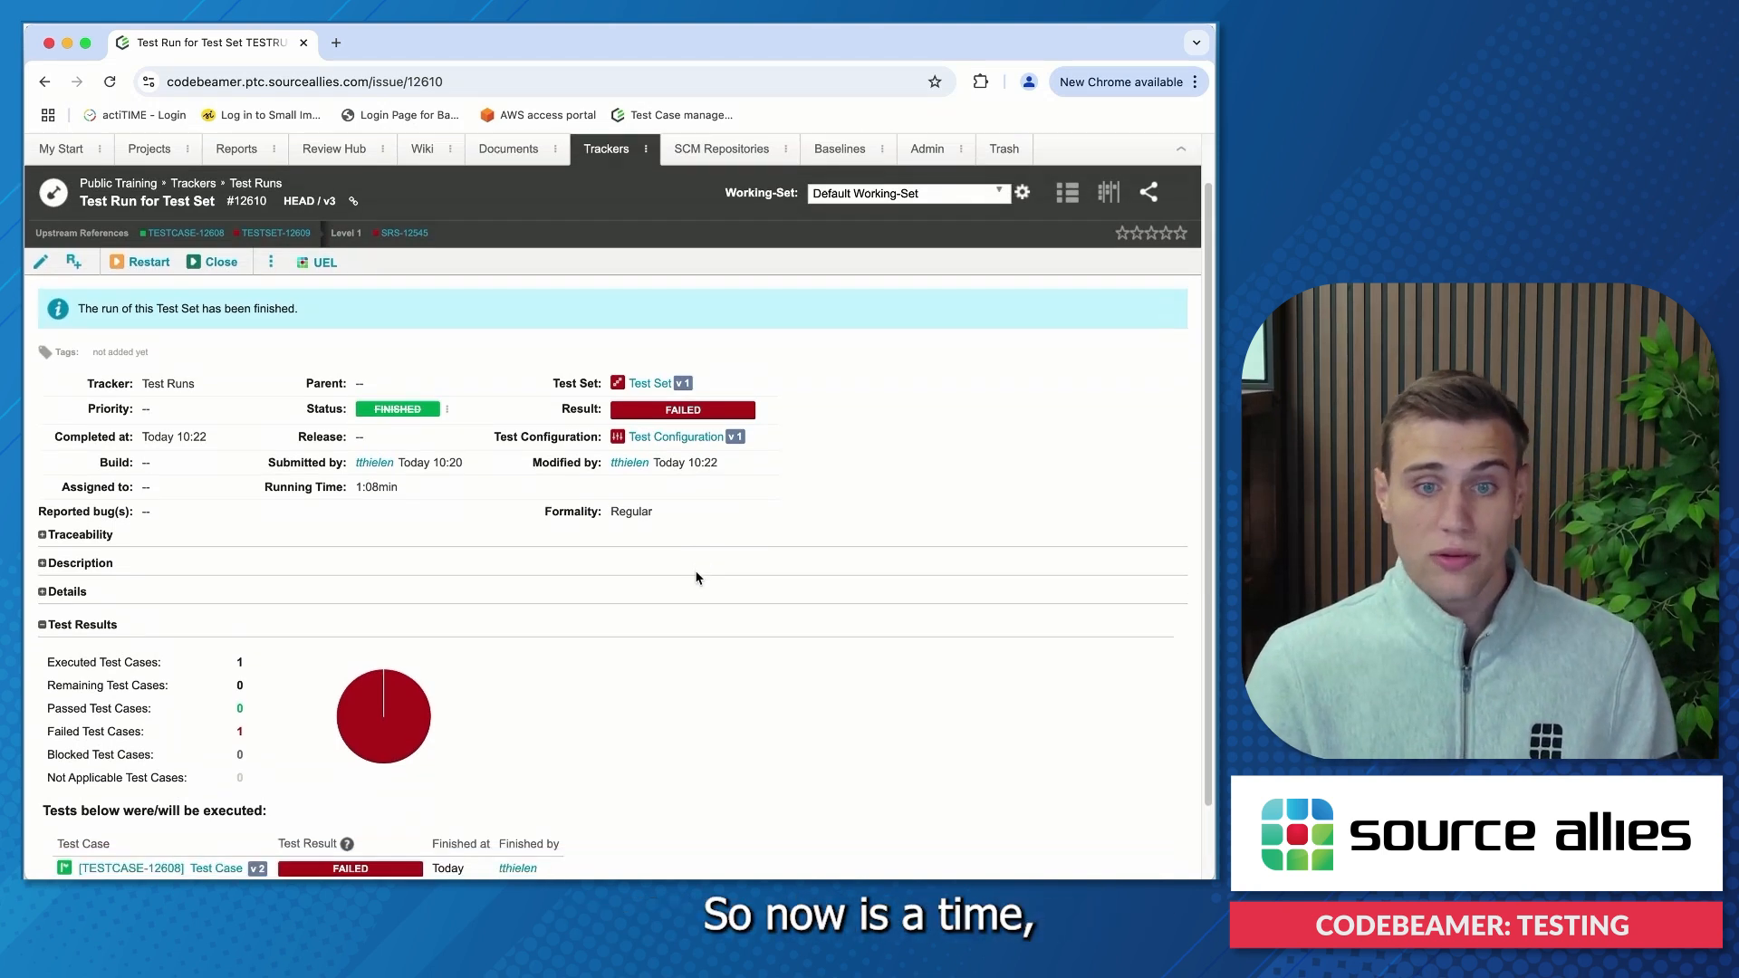
pyautogui.scroll(3, 695, 578)
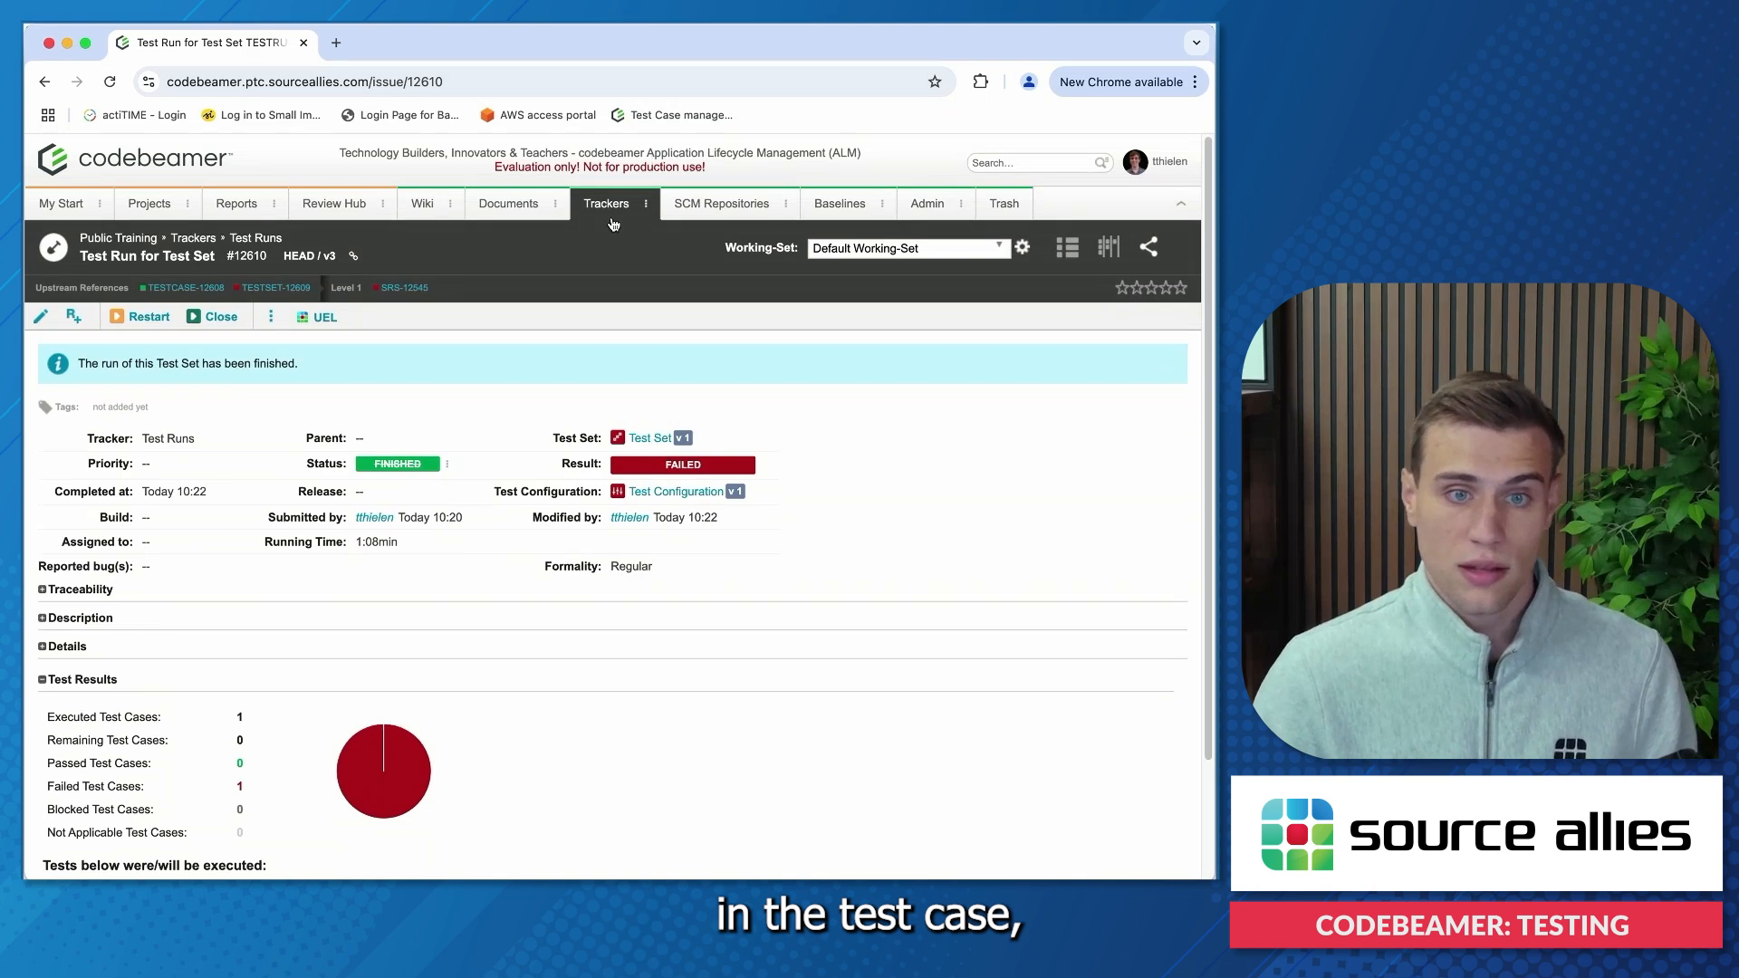
# Open the "test" requirement in the System Requirement Specifications tracker and examine its details and downstream references
pyautogui.click(646, 203)
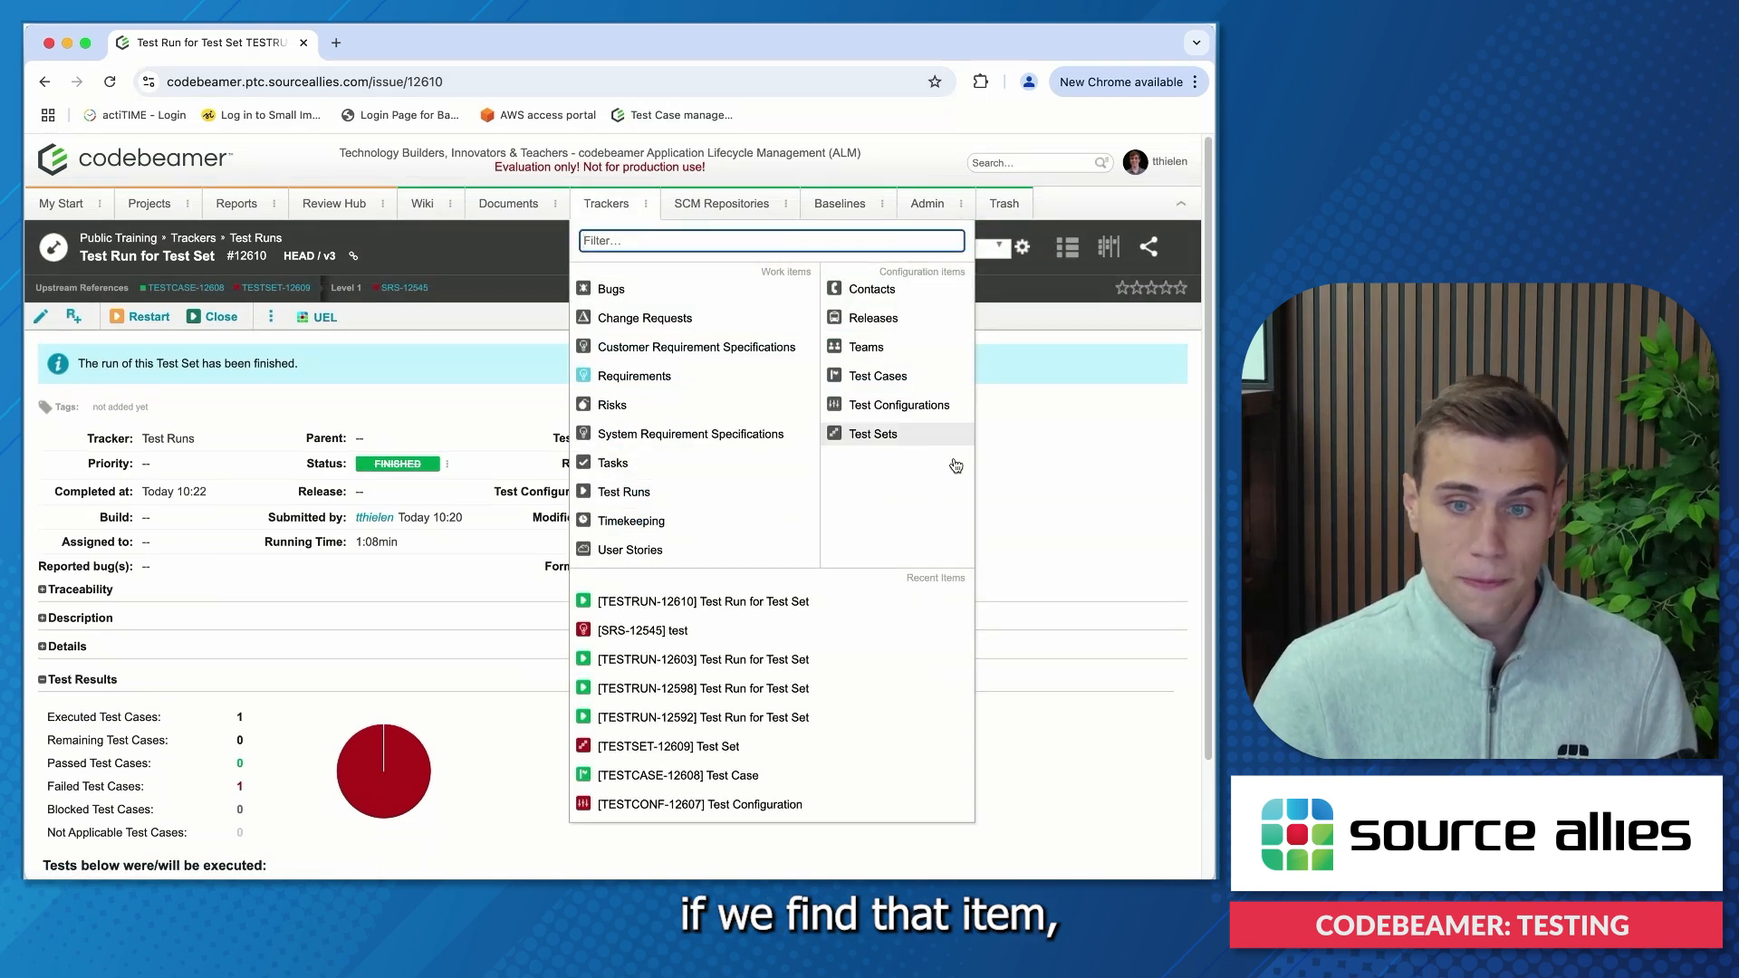
pyautogui.click(720, 438)
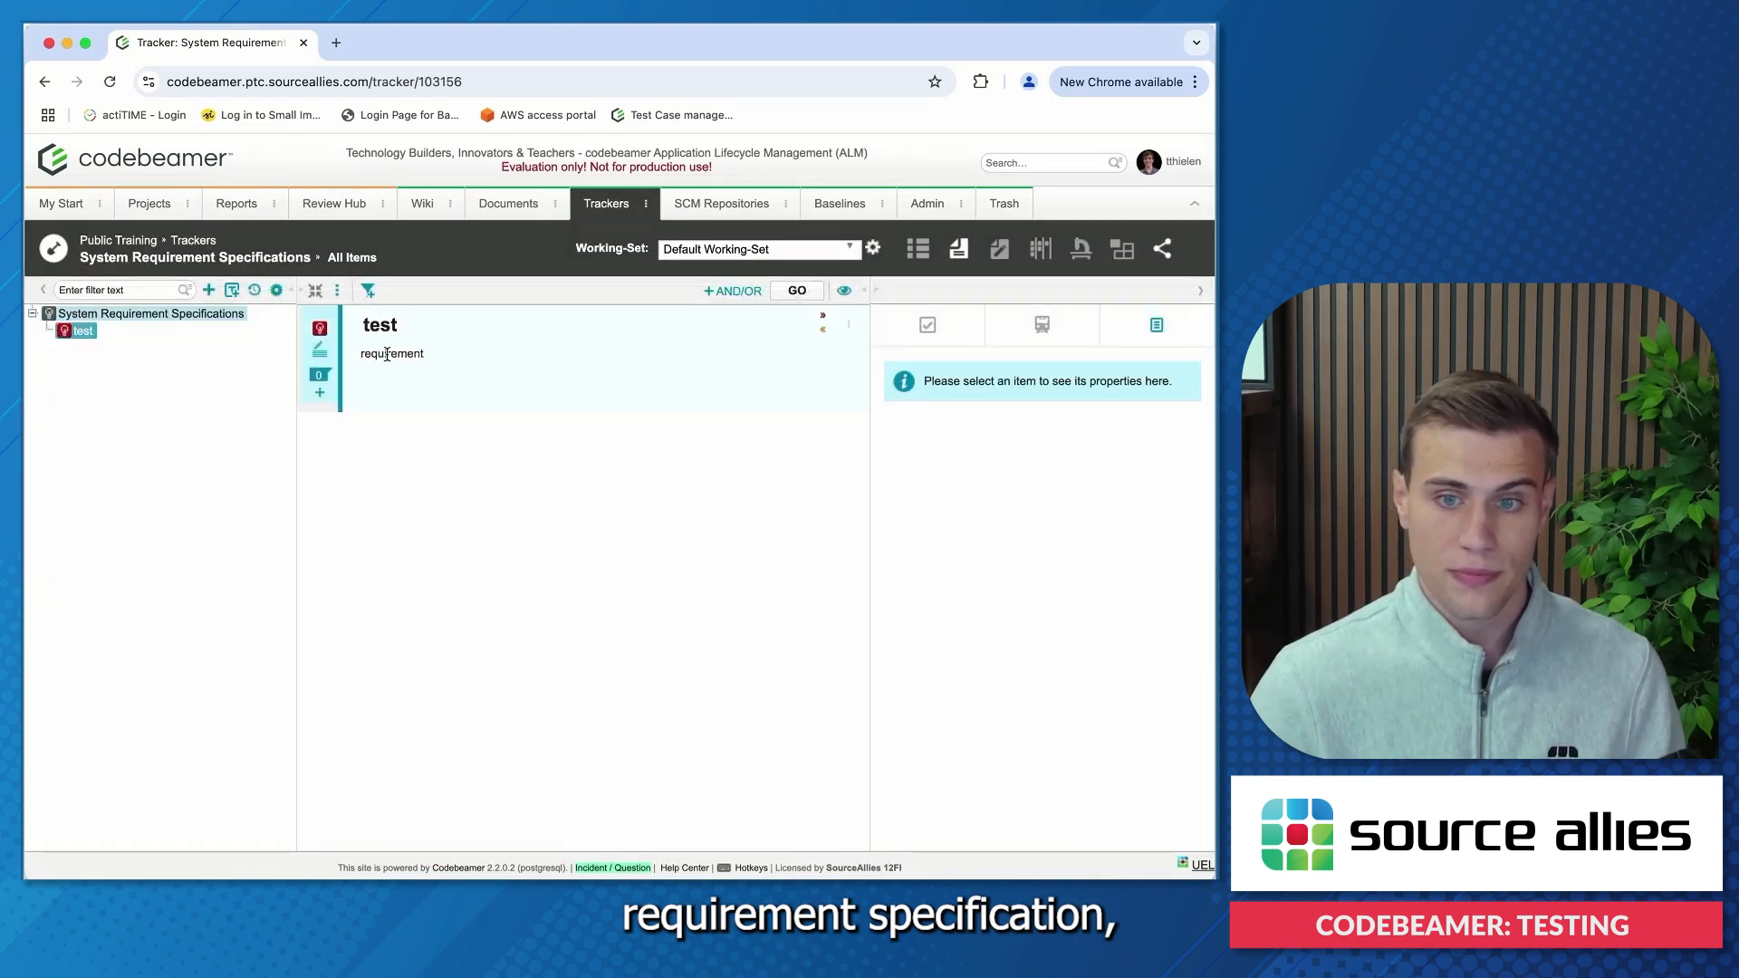
pyautogui.click(387, 353)
pyautogui.scroll(-5, 1075, 547)
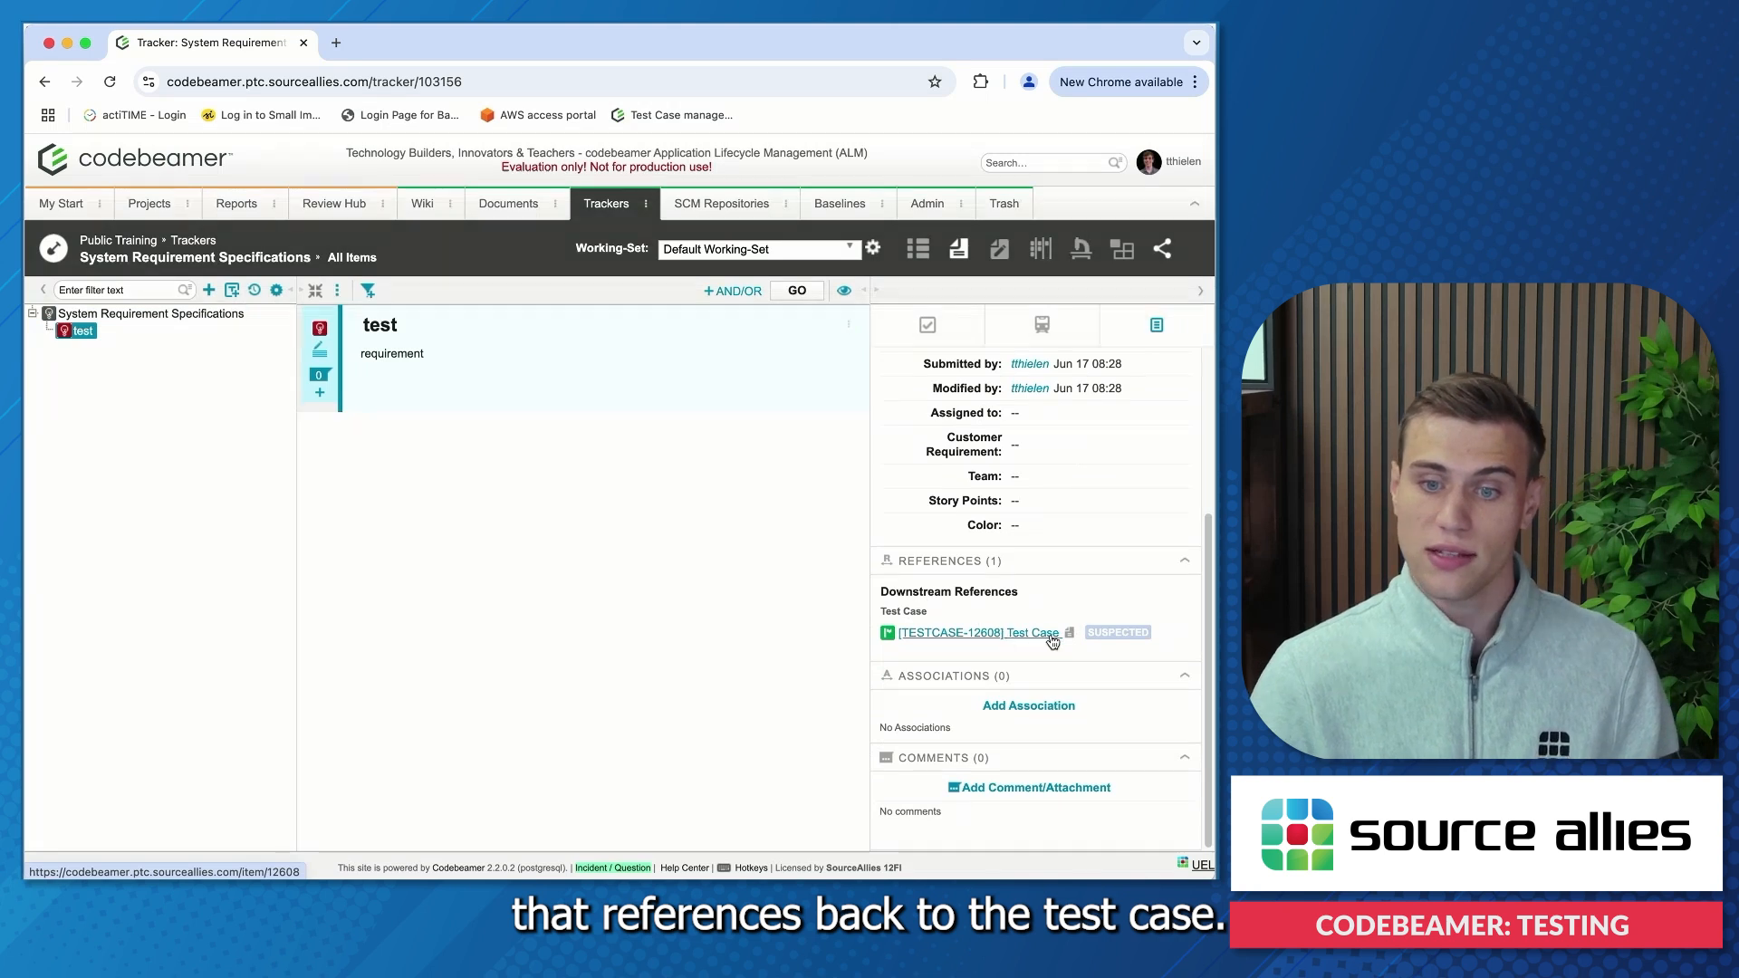
pyautogui.scroll(2, 1096, 624)
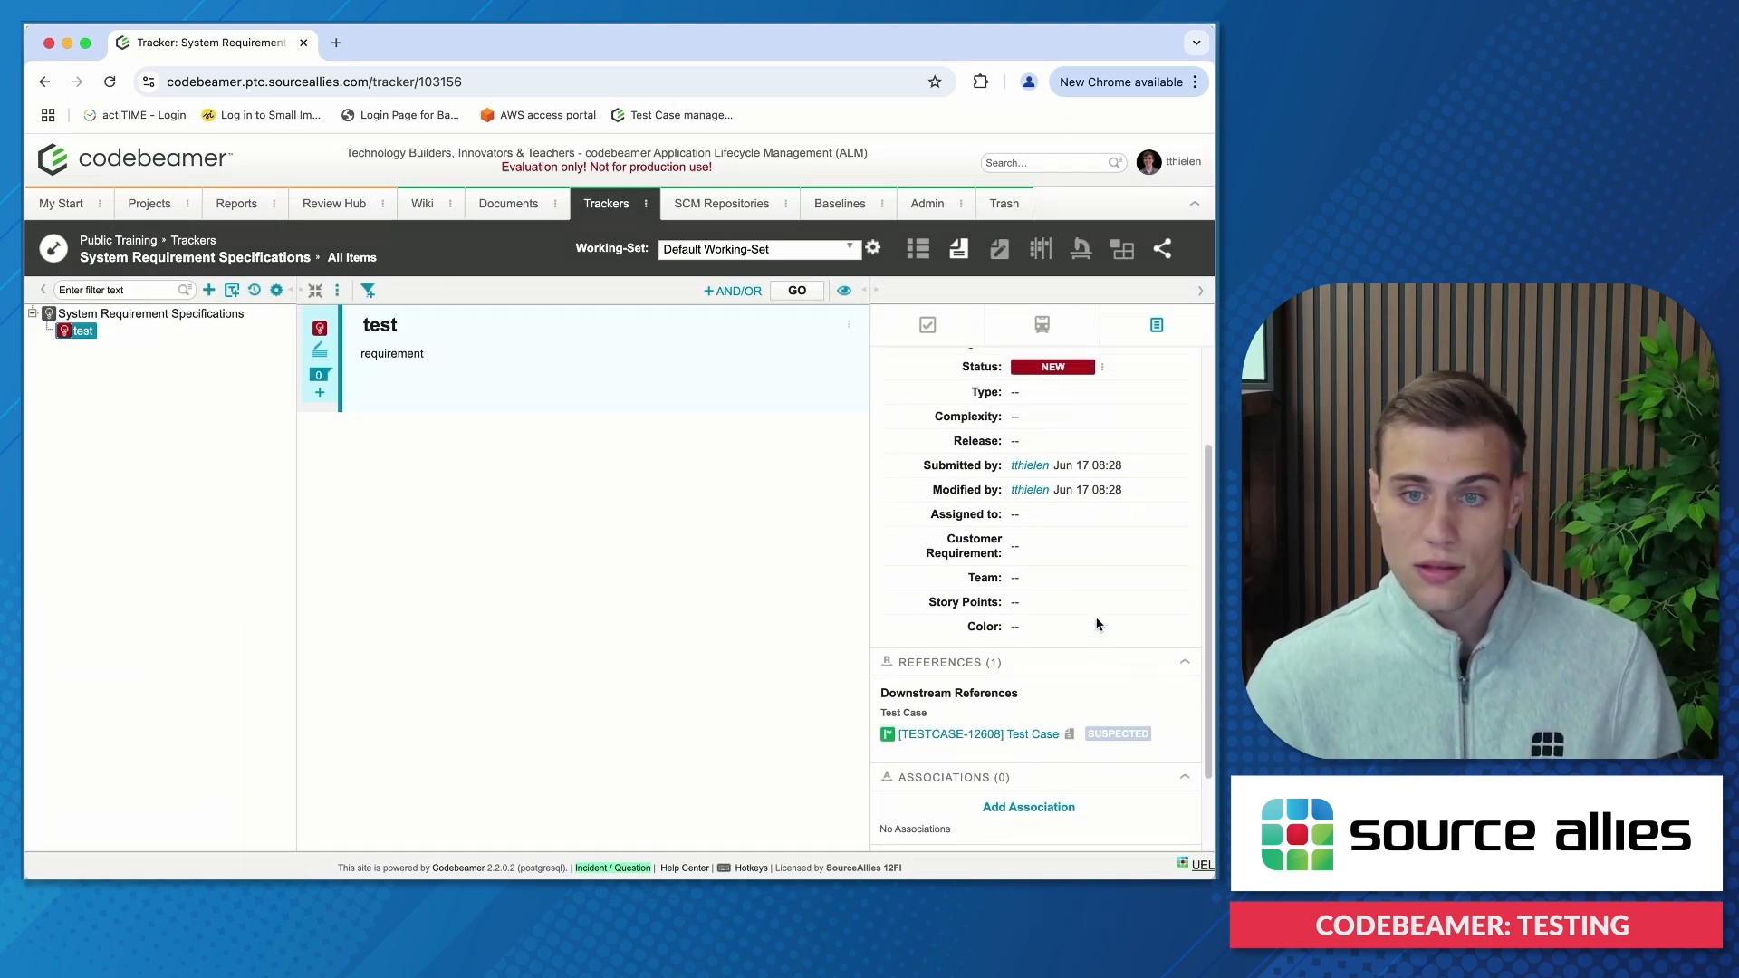
pyautogui.scroll(3, 1096, 624)
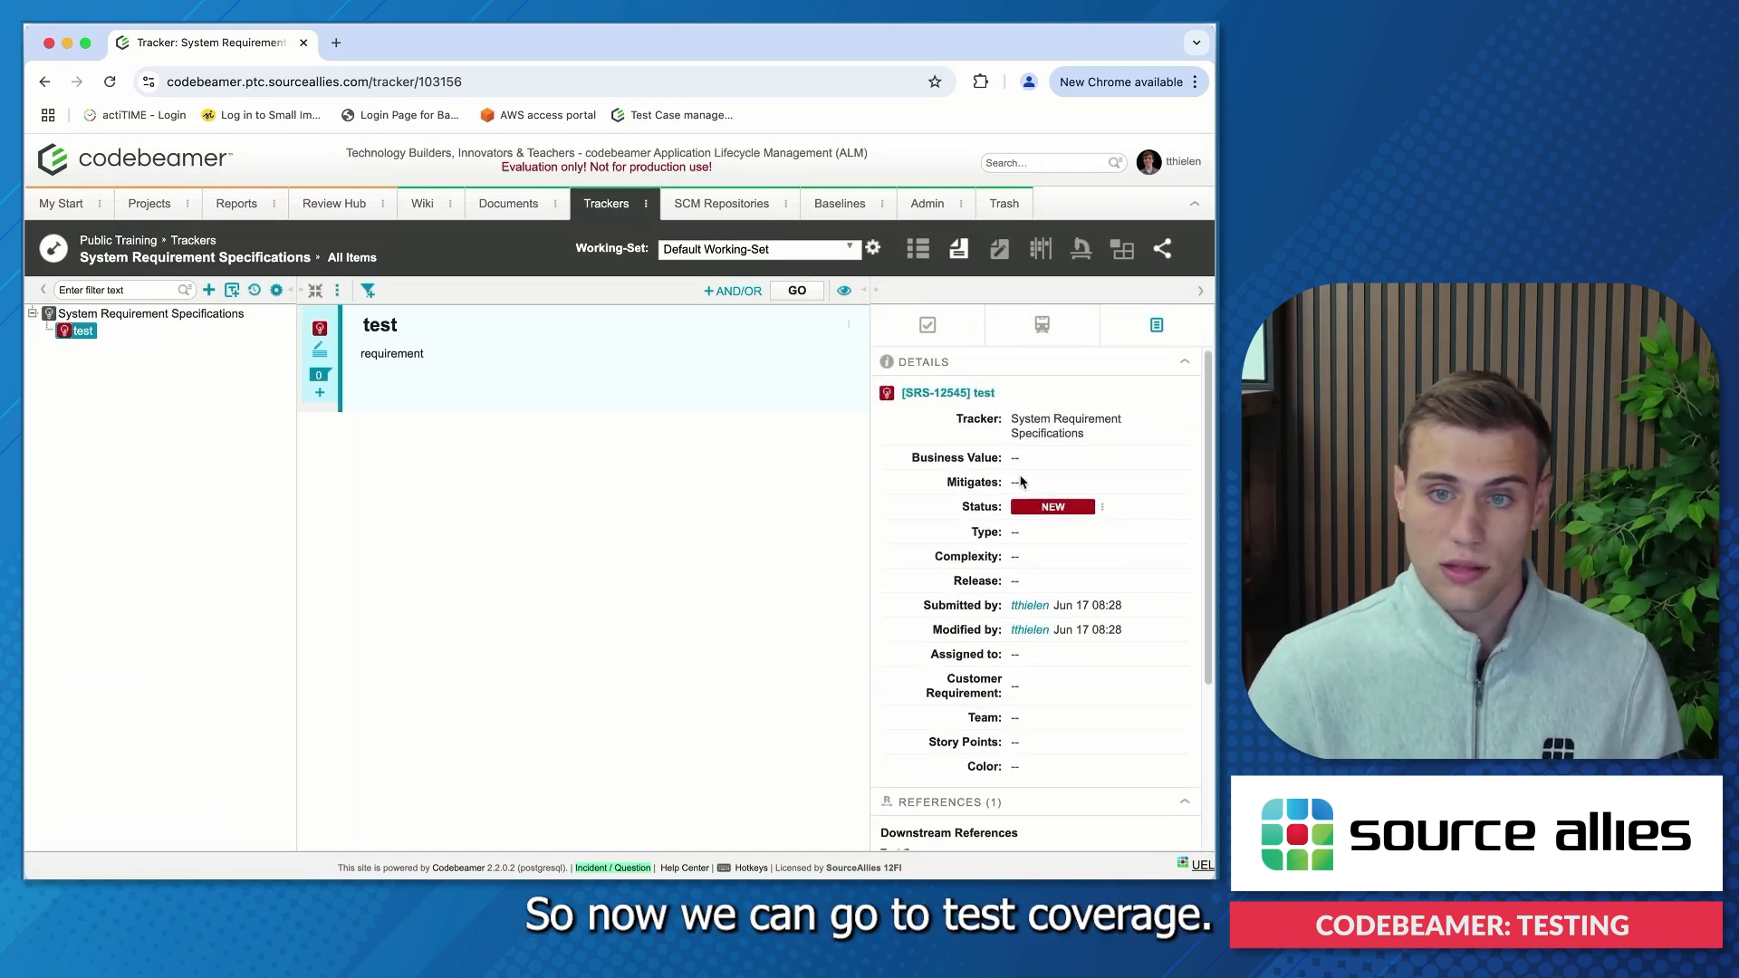
# Generate the test coverage for the System Requirement Specifications tracker with the existing filters and examine the coverage statistics
pyautogui.click(1082, 253)
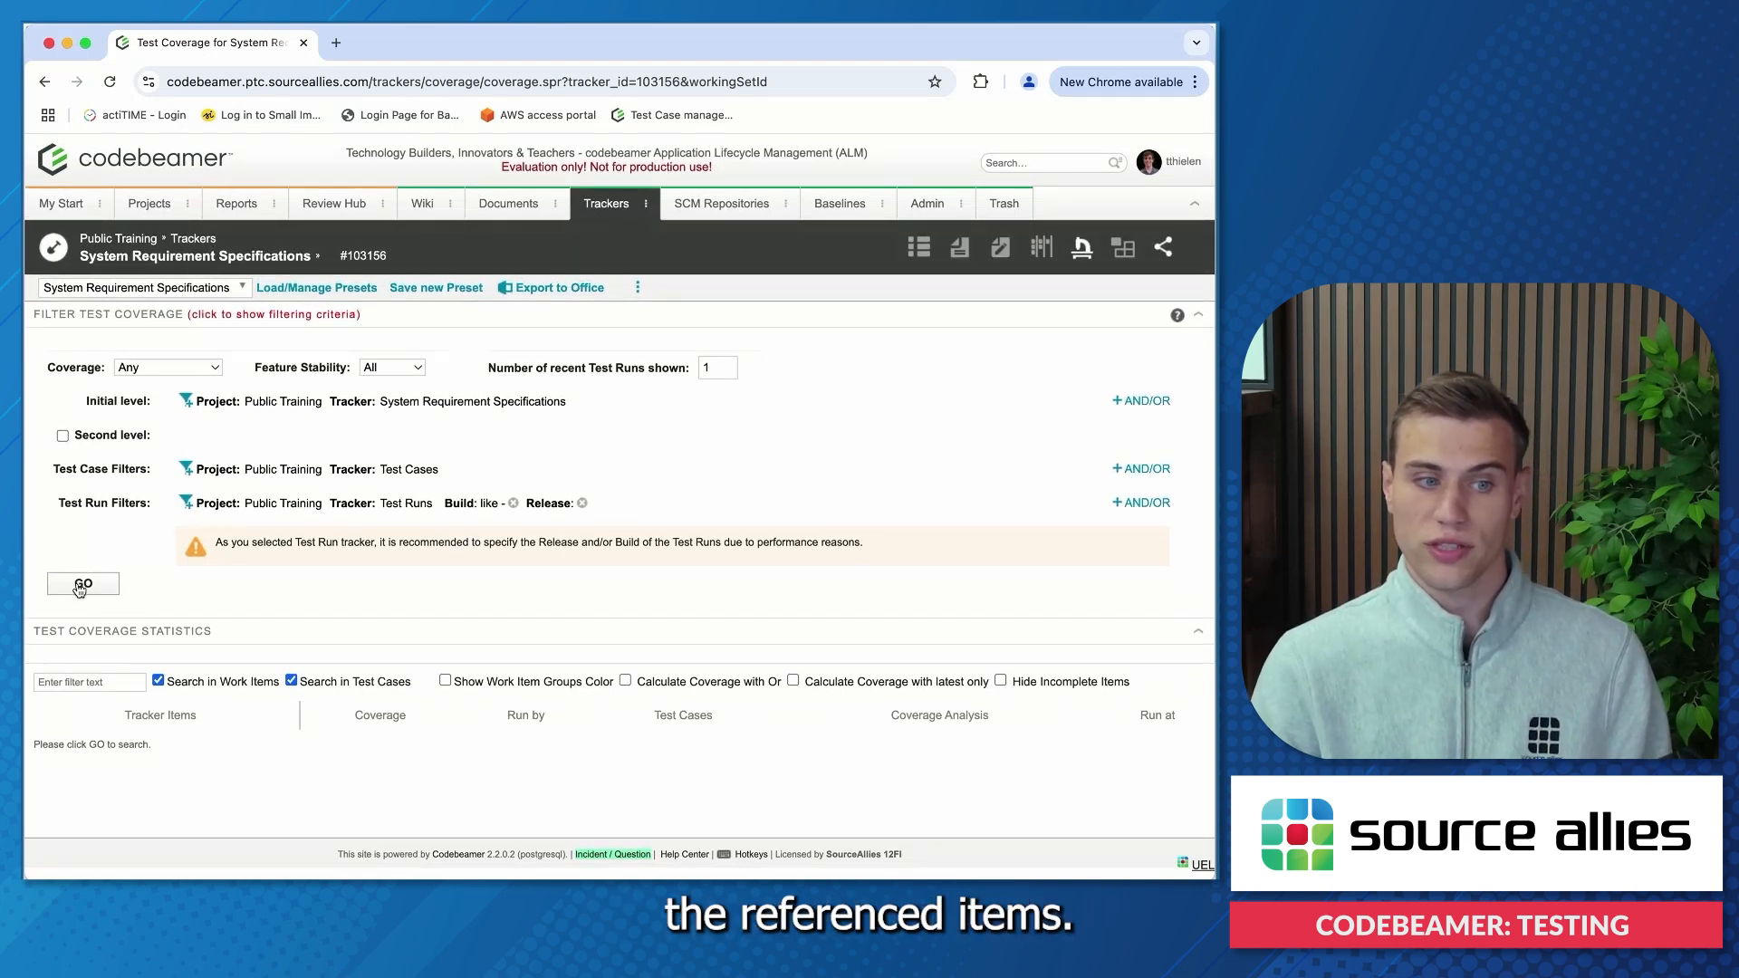
pyautogui.click(80, 587)
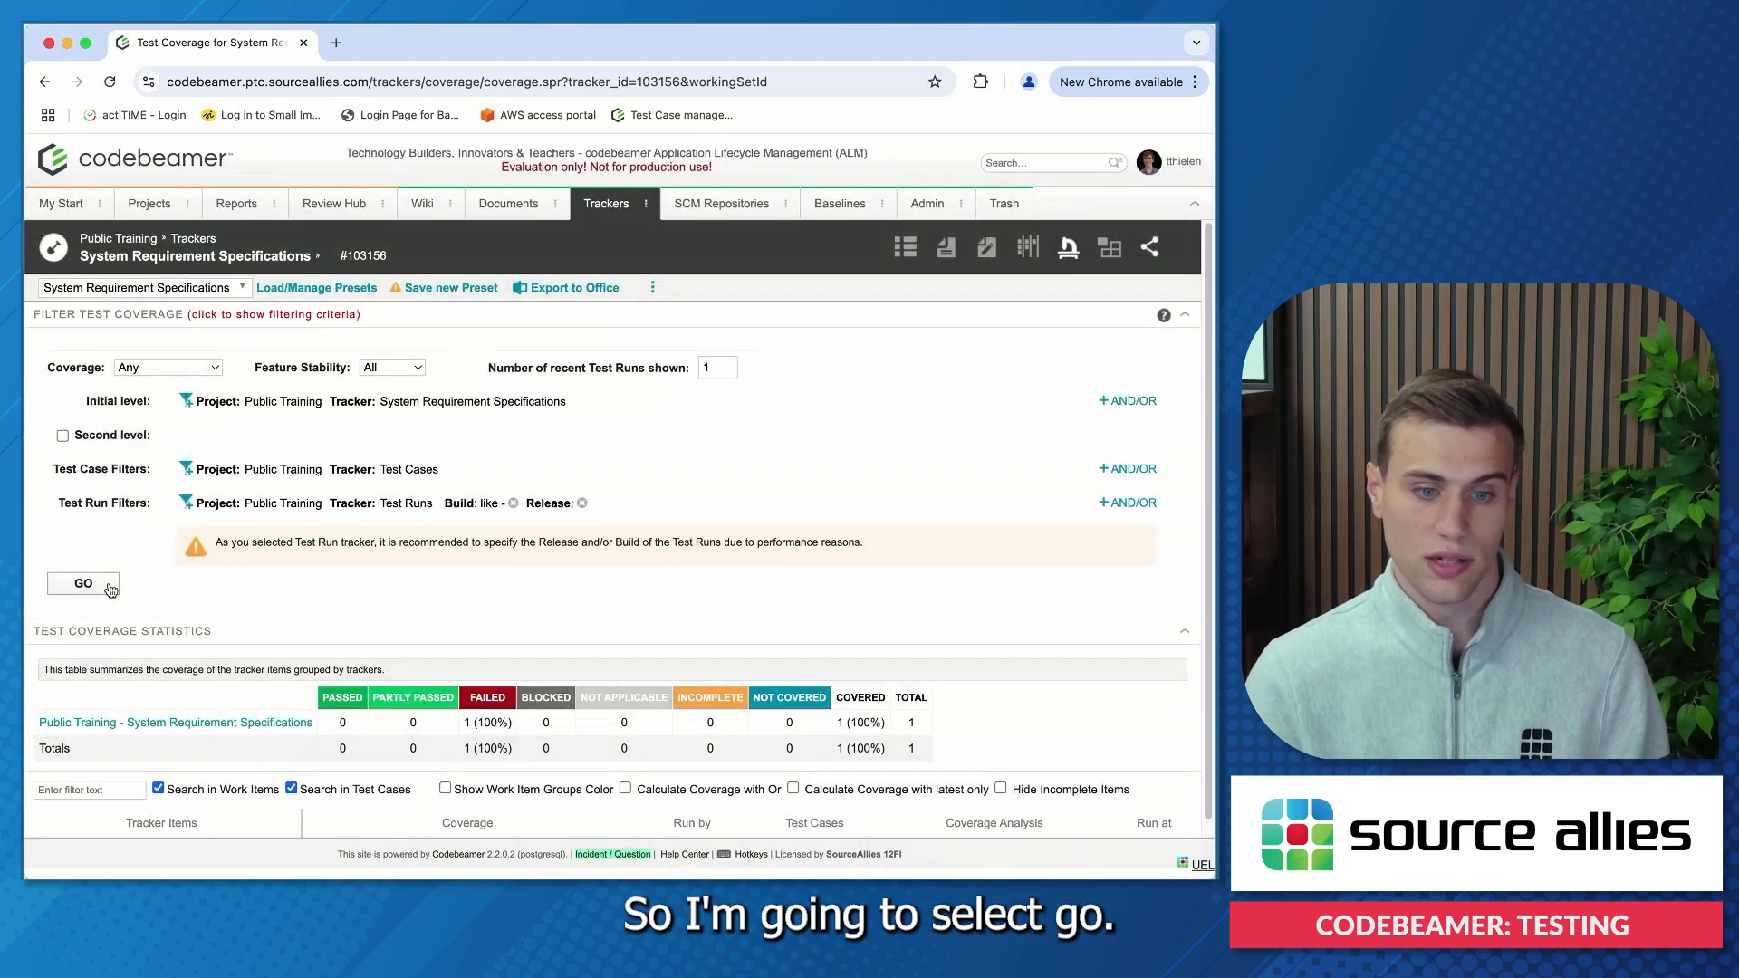
pyautogui.scroll(-1, 421, 536)
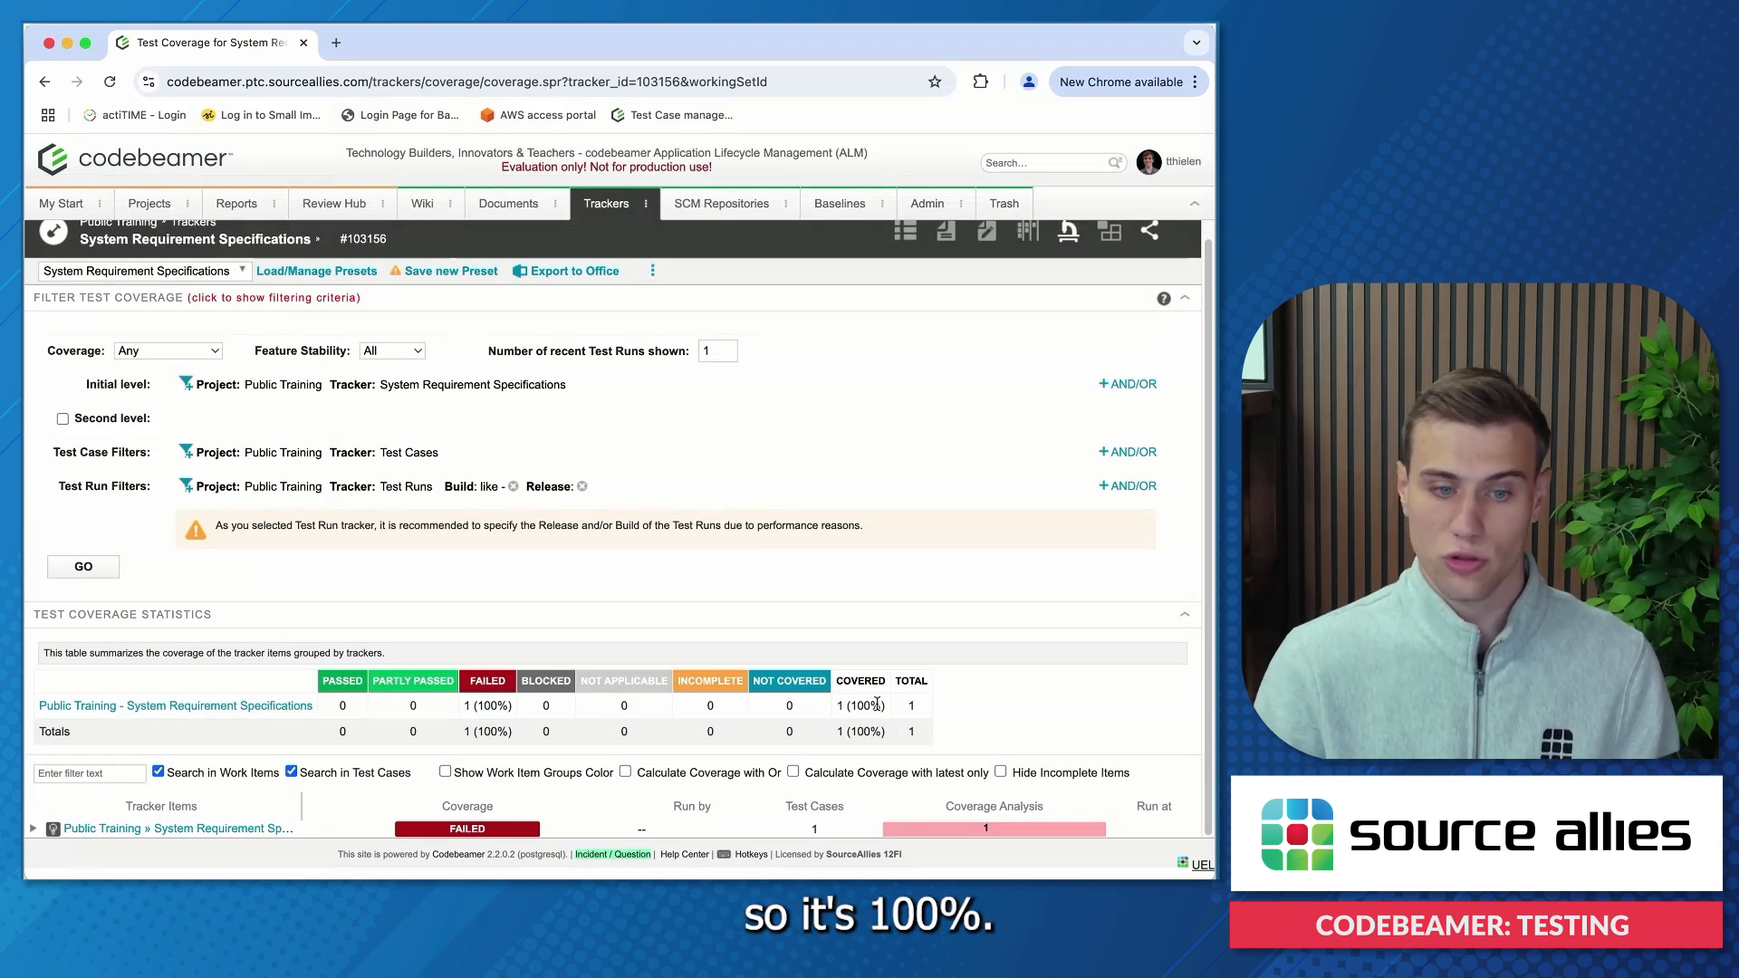
pyautogui.moveTo(513, 712); pyautogui.dragTo(339, 712)
pyautogui.click(513, 713)
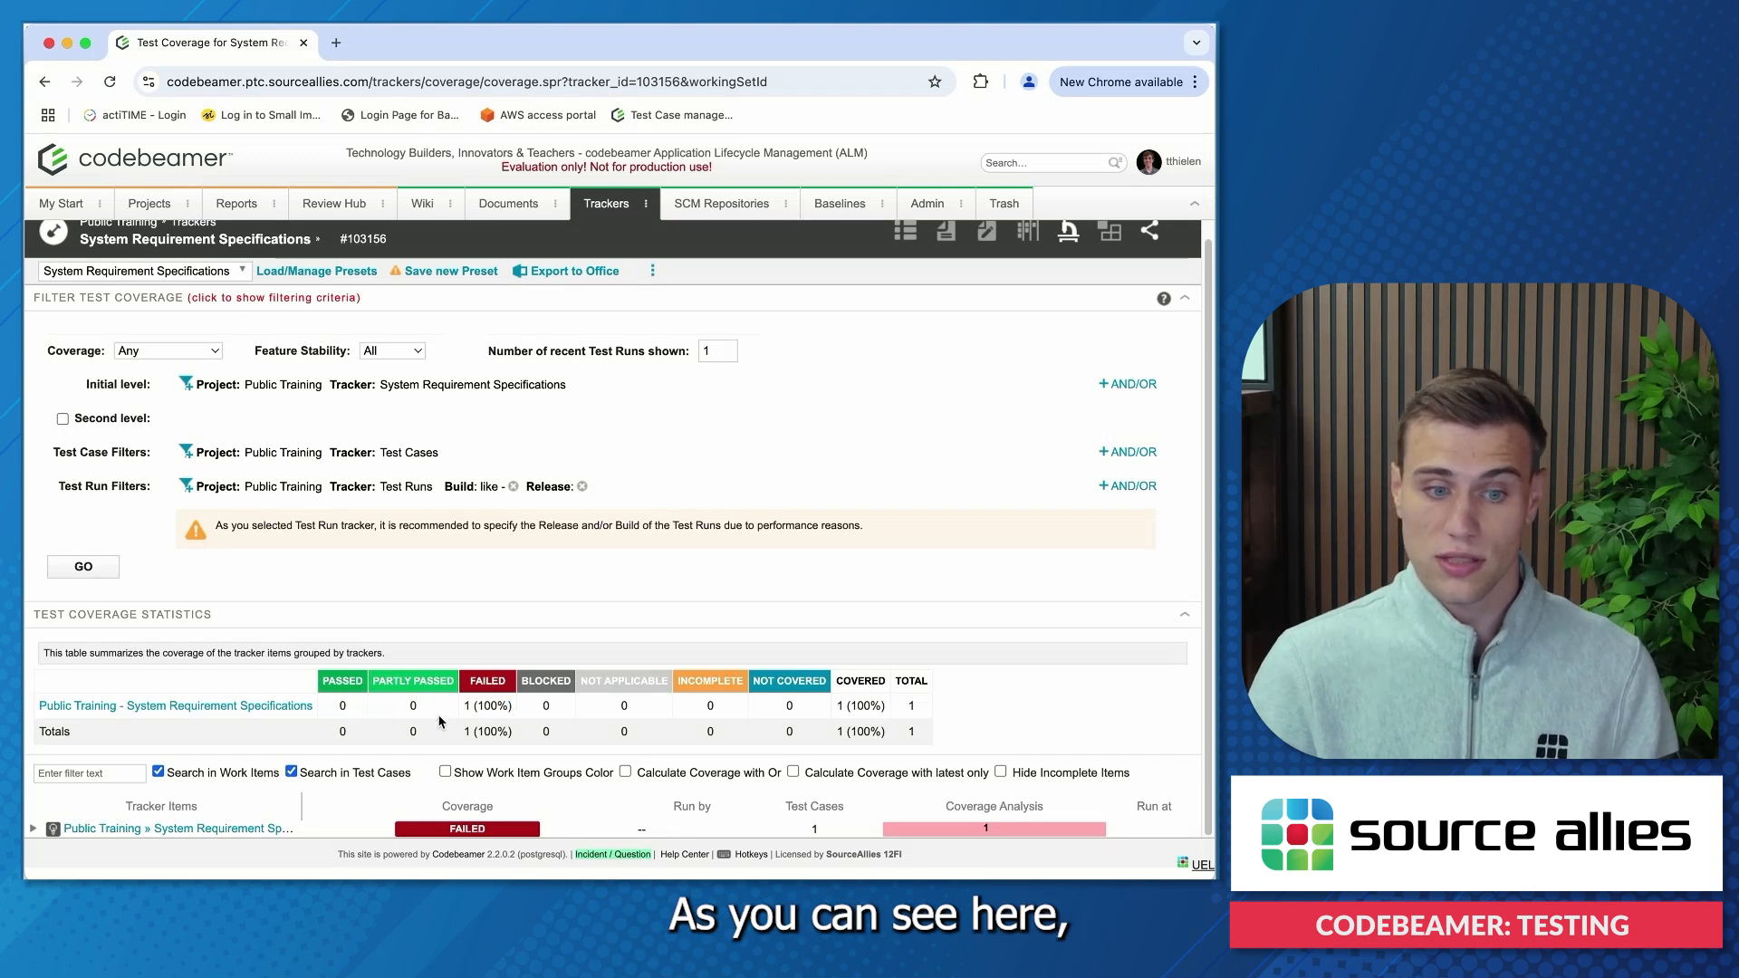
pyautogui.moveTo(455, 714); pyautogui.dragTo(512, 704)
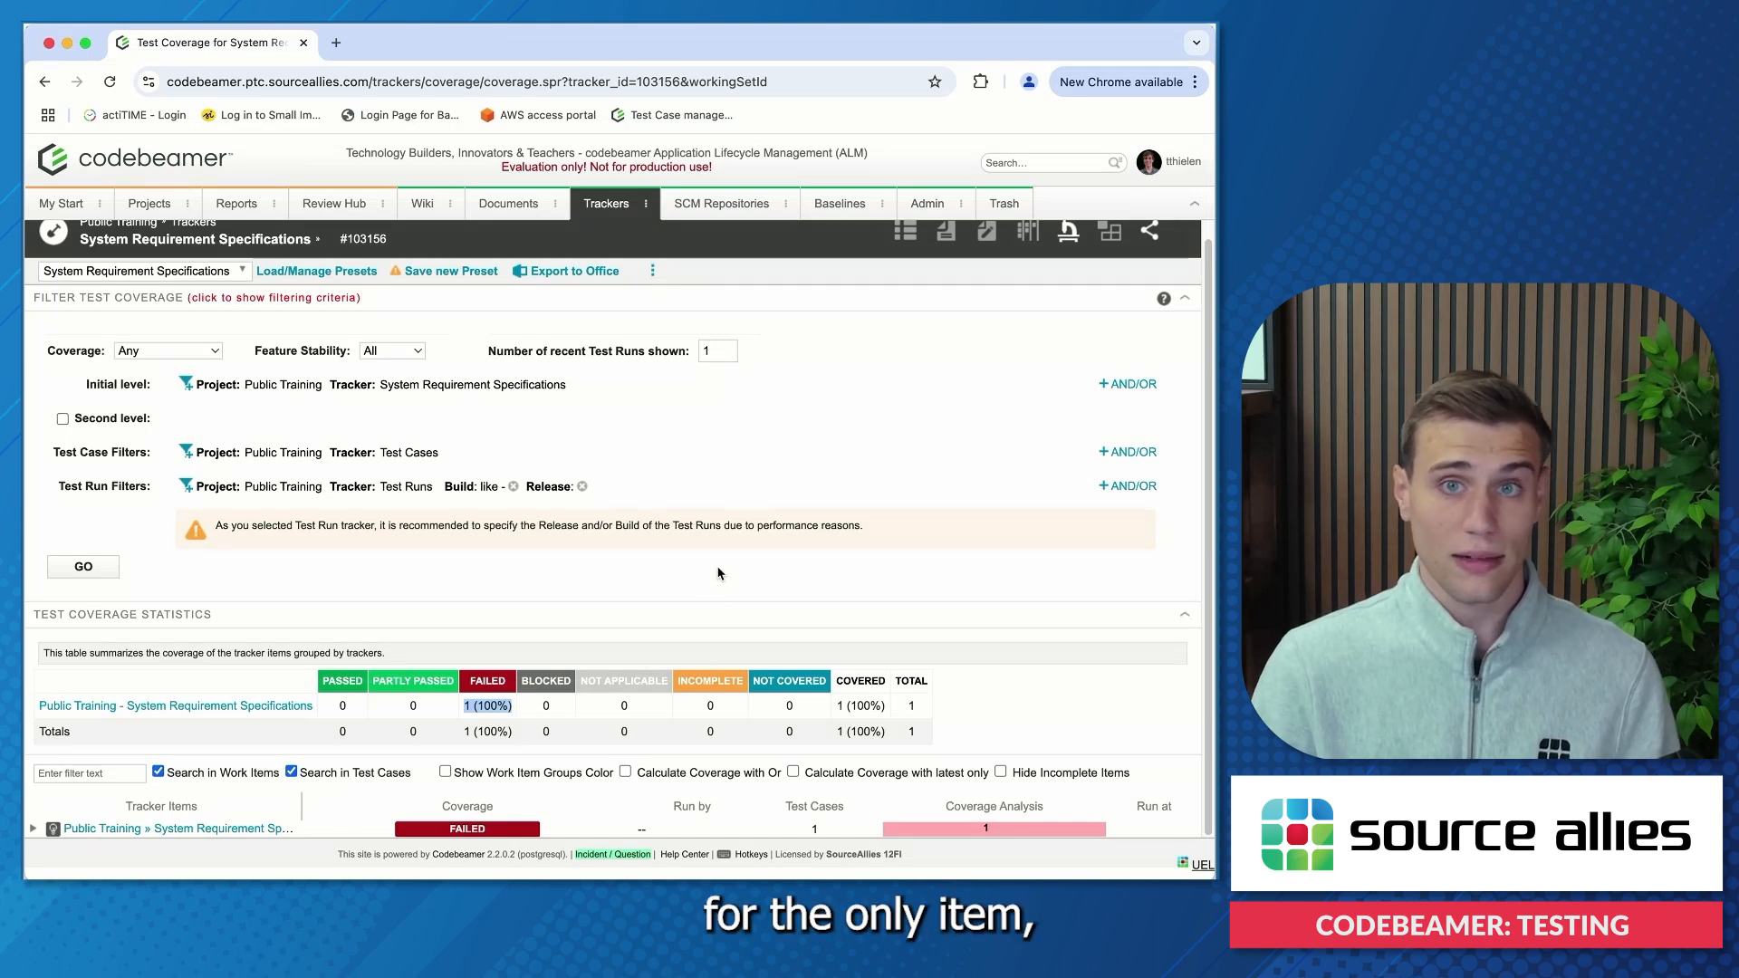
pyautogui.click(523, 705)
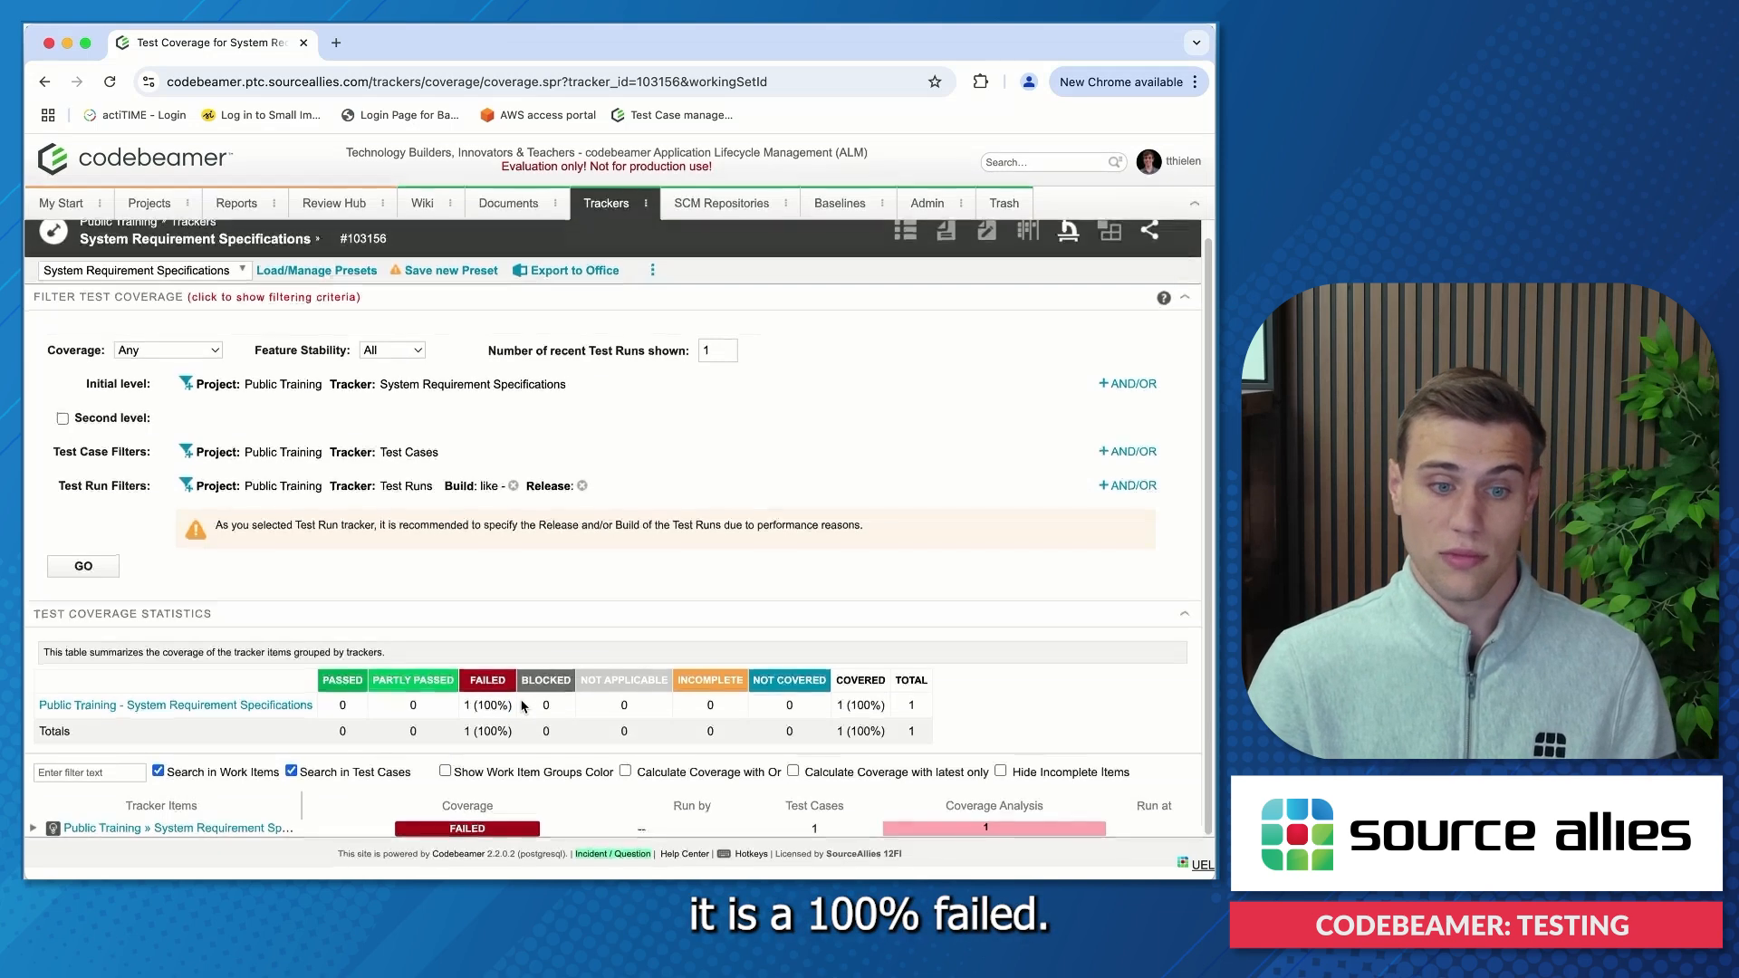